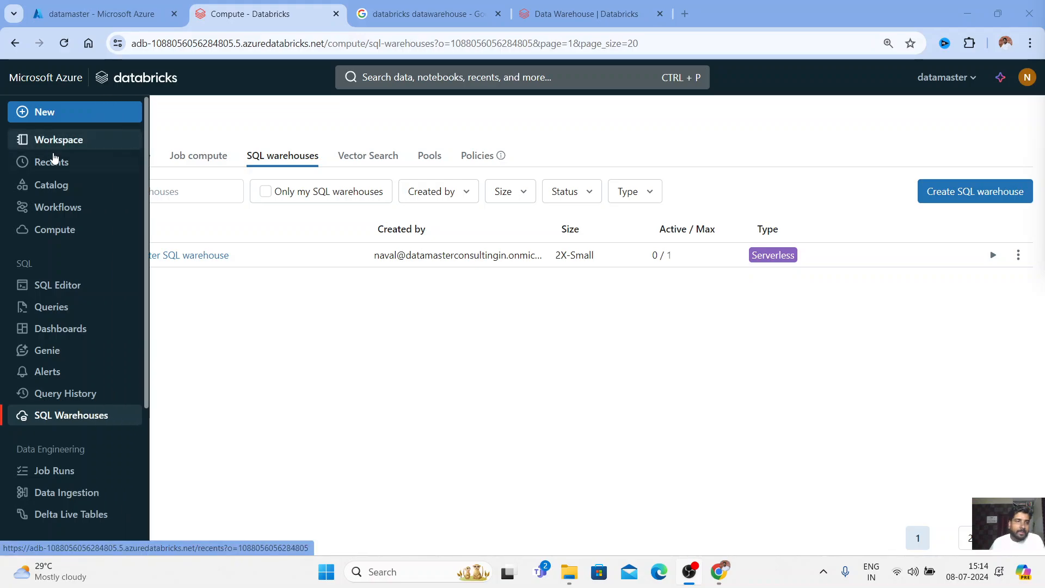
Open the datamaster catalog's overview in the Catalog Explorer and expand its list of schemas
click(55, 194)
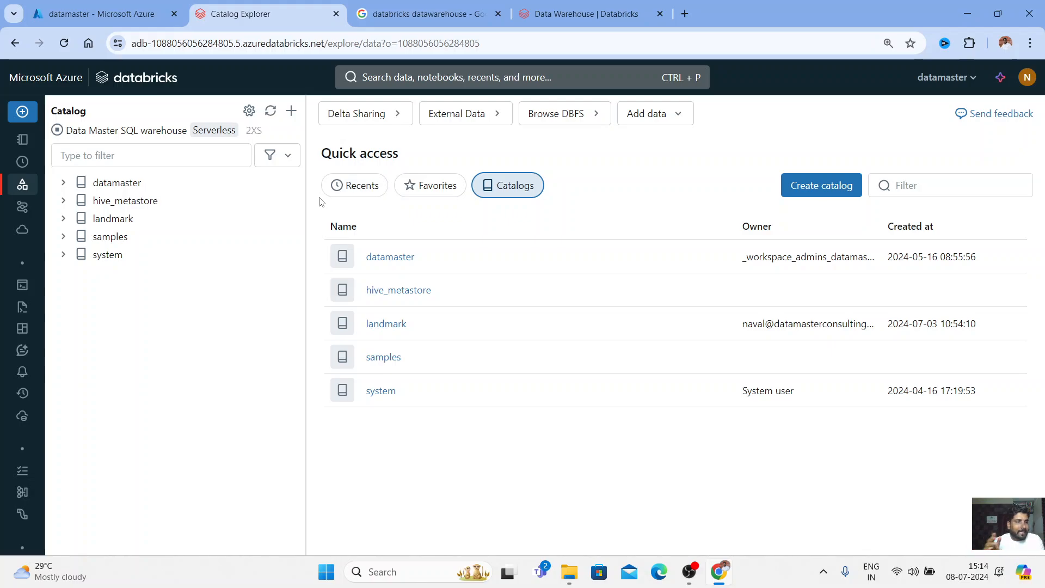
click(63, 183)
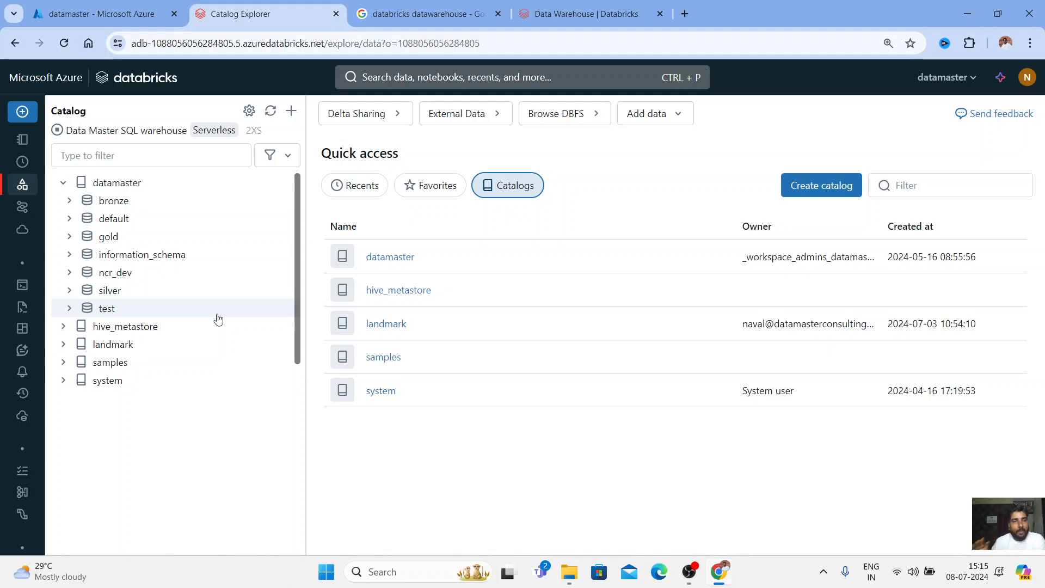
click(111, 184)
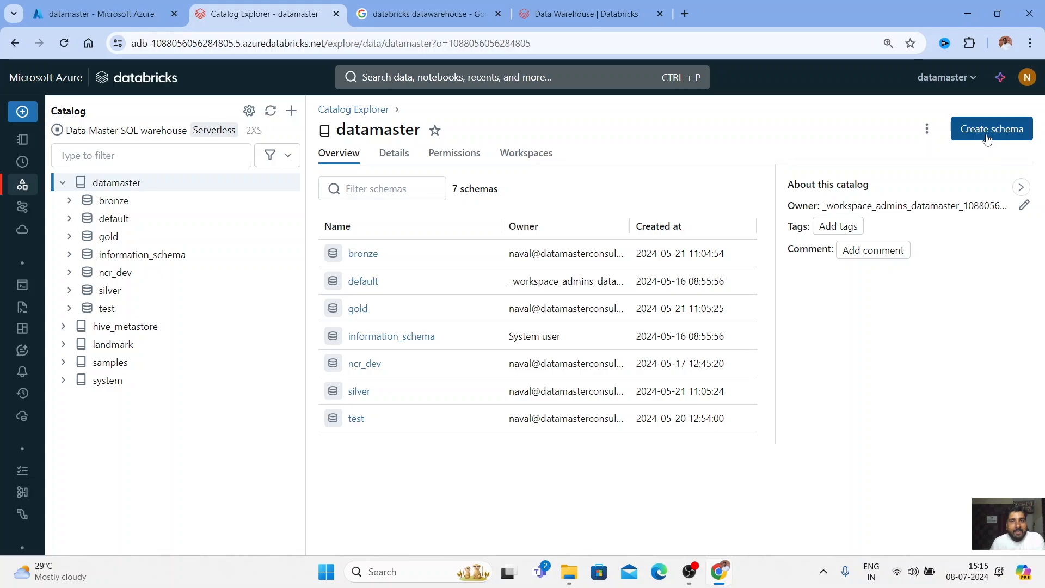
Create a schema named superstore in the datamaster catalog, using datamasterdatabricks as its external storage location
click(987, 137)
click(333, 217)
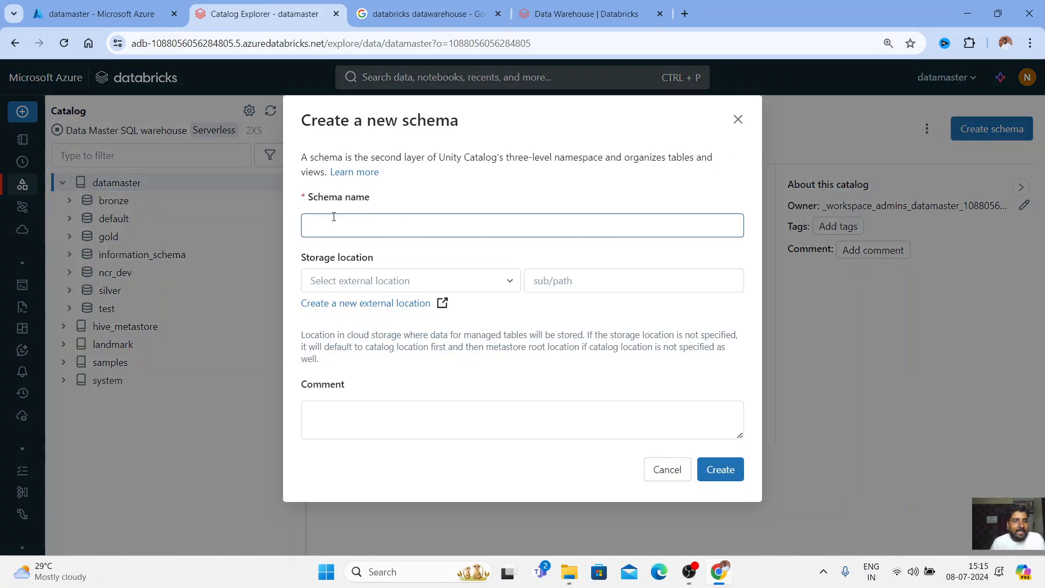
click(417, 217)
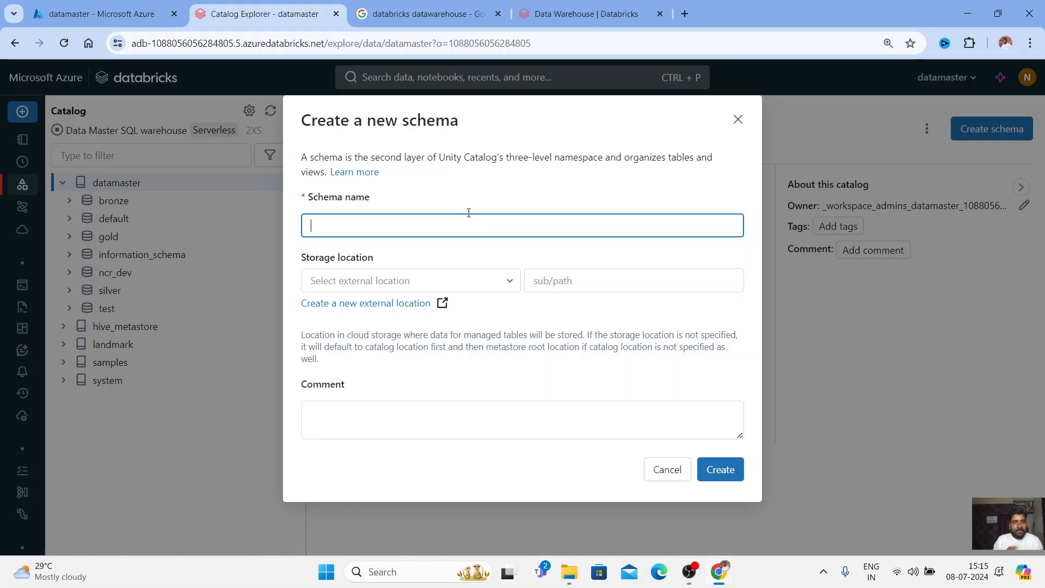
text(superstore)
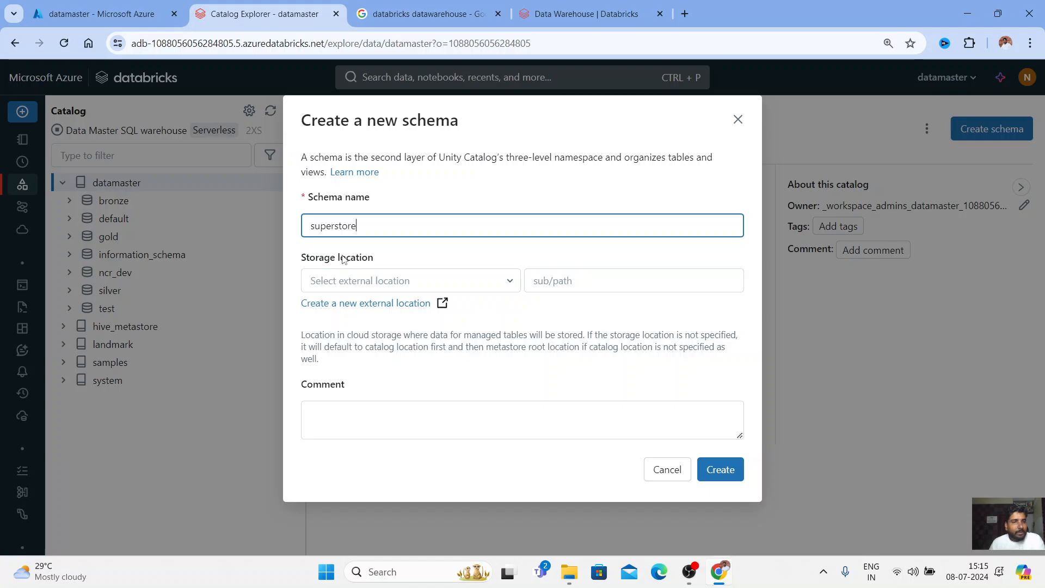
click(510, 282)
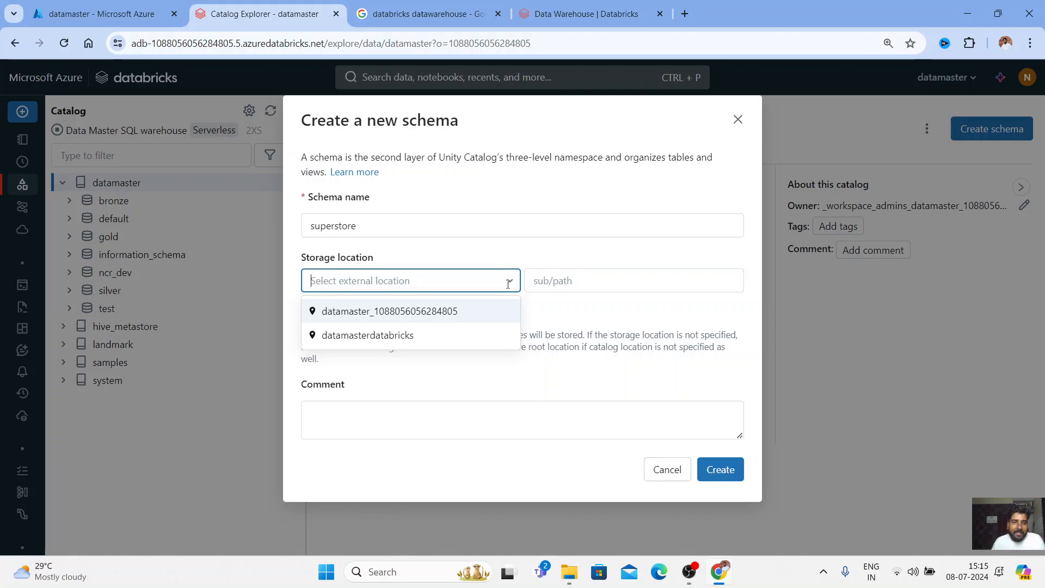
click(381, 335)
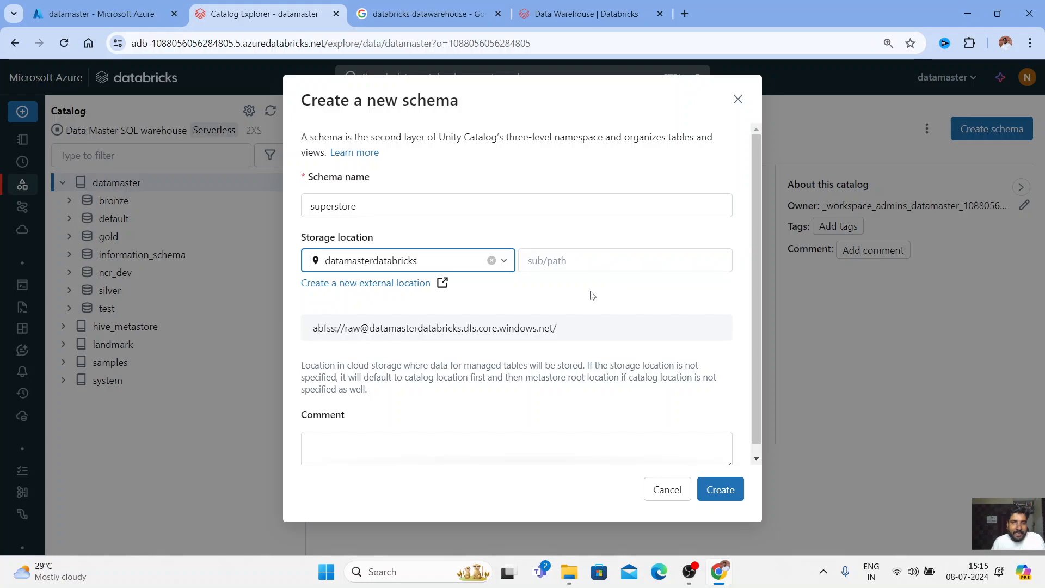
scroll(640, 323, down, 1)
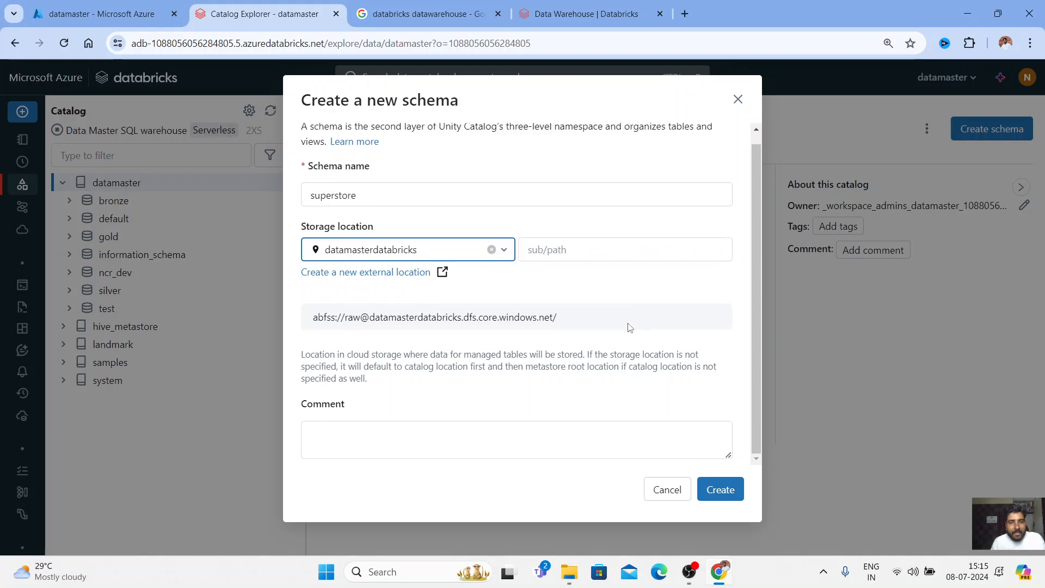
click(726, 497)
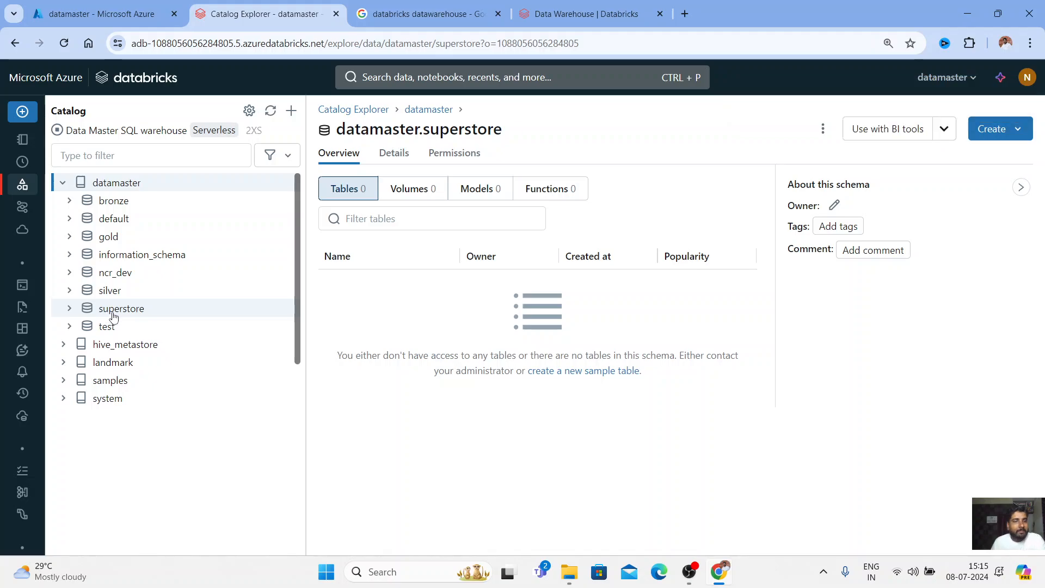
Create a managed volume named raw in the superstore schema
click(73, 310)
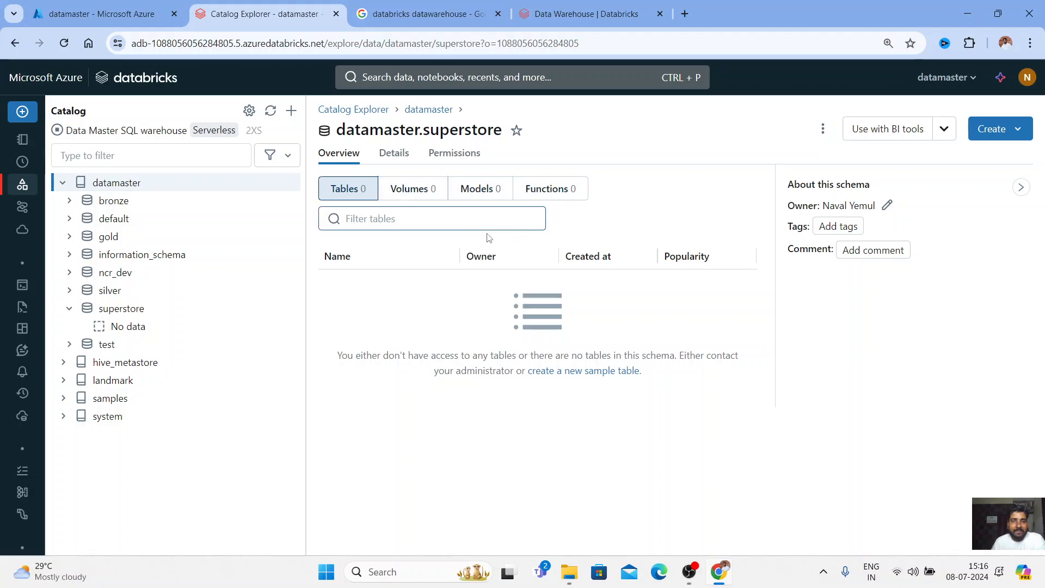
click(435, 199)
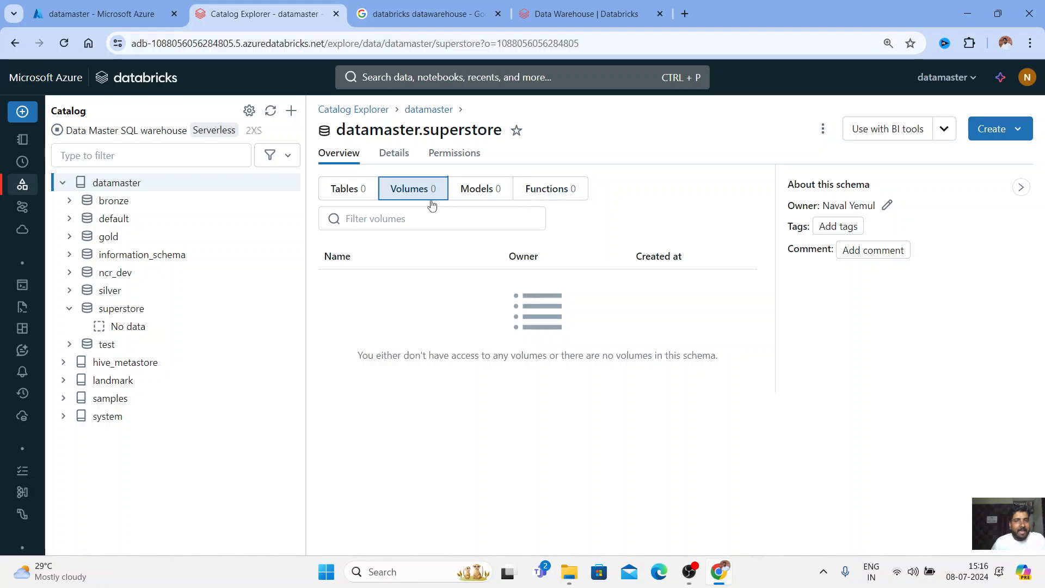
click(1016, 136)
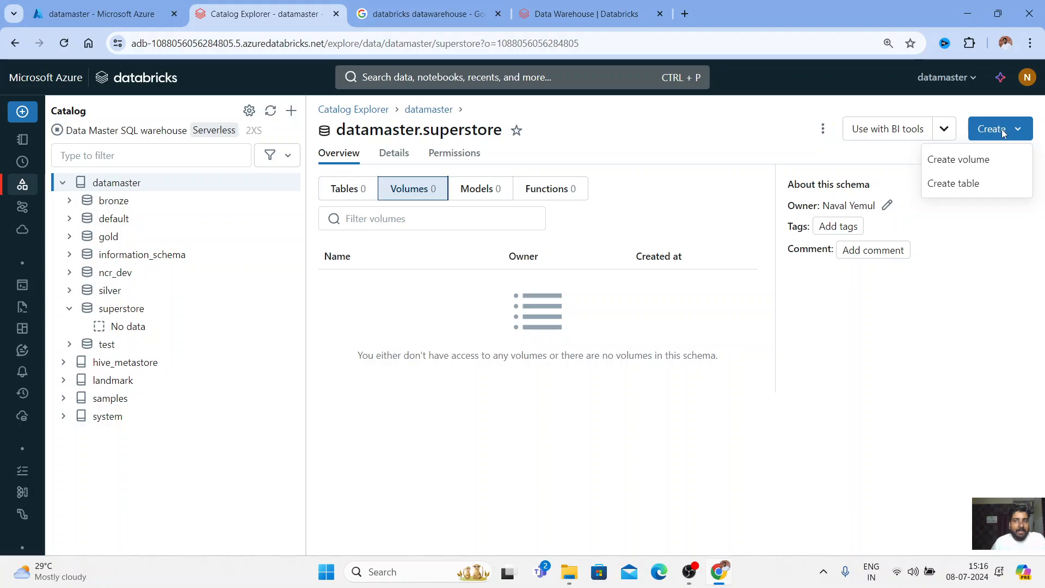
click(973, 167)
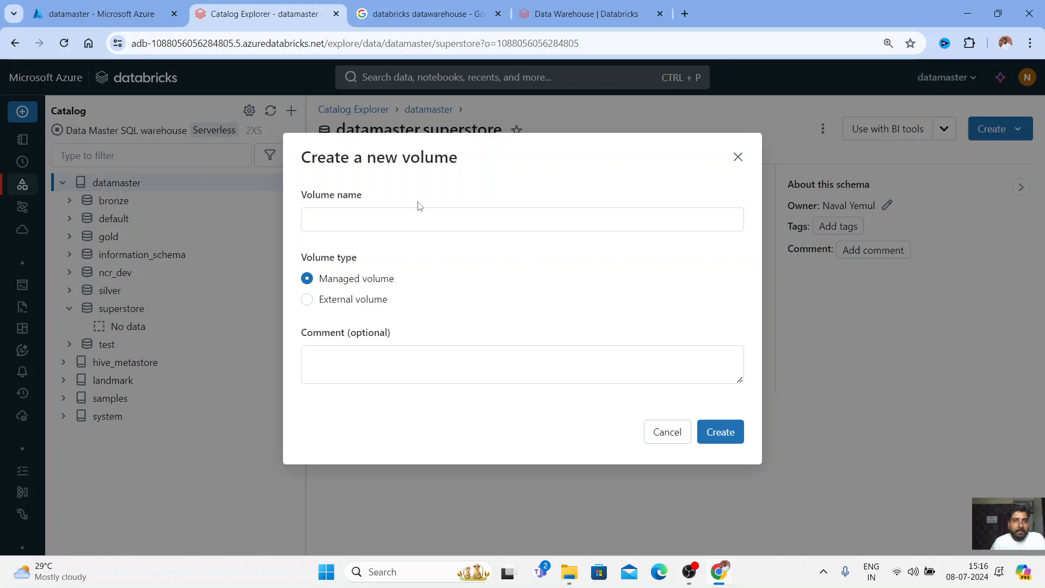
click(345, 218)
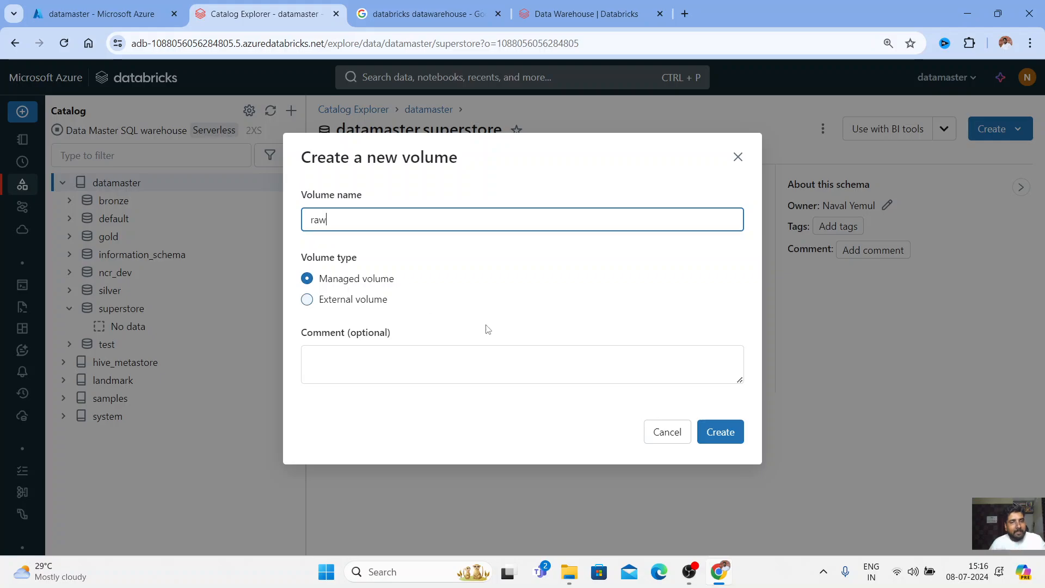
click(718, 442)
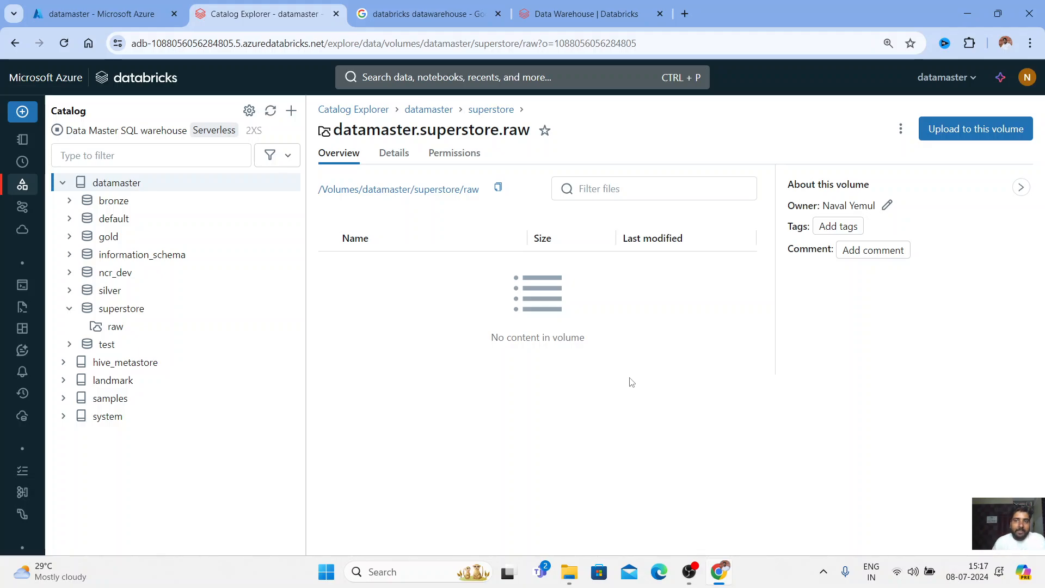
Upload the file super_store.csv to the raw volume at /Volumes/datamaster/superstore/raw/
click(948, 130)
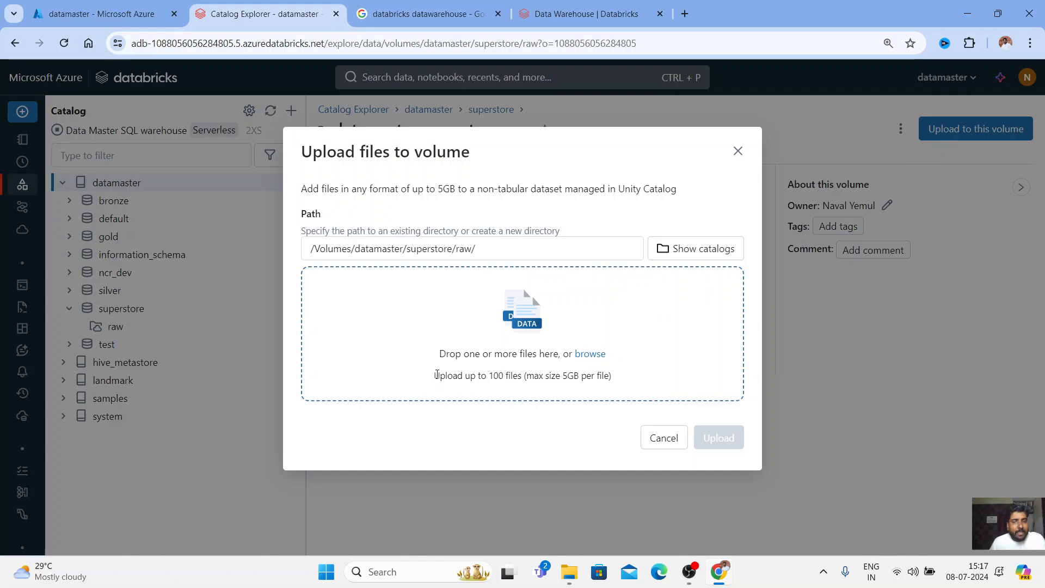
drag(437, 375, 521, 376)
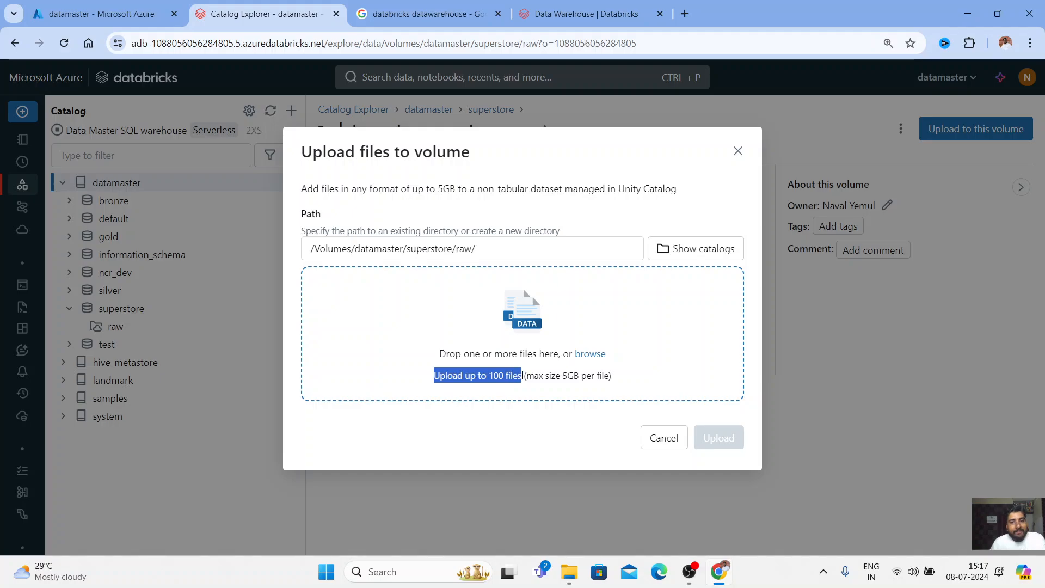
click(567, 379)
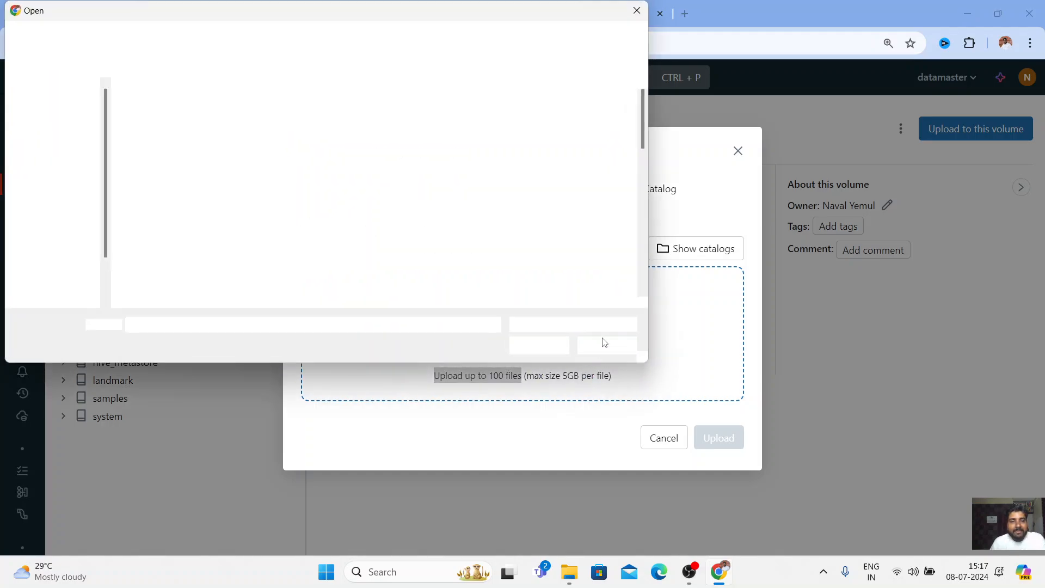
click(614, 347)
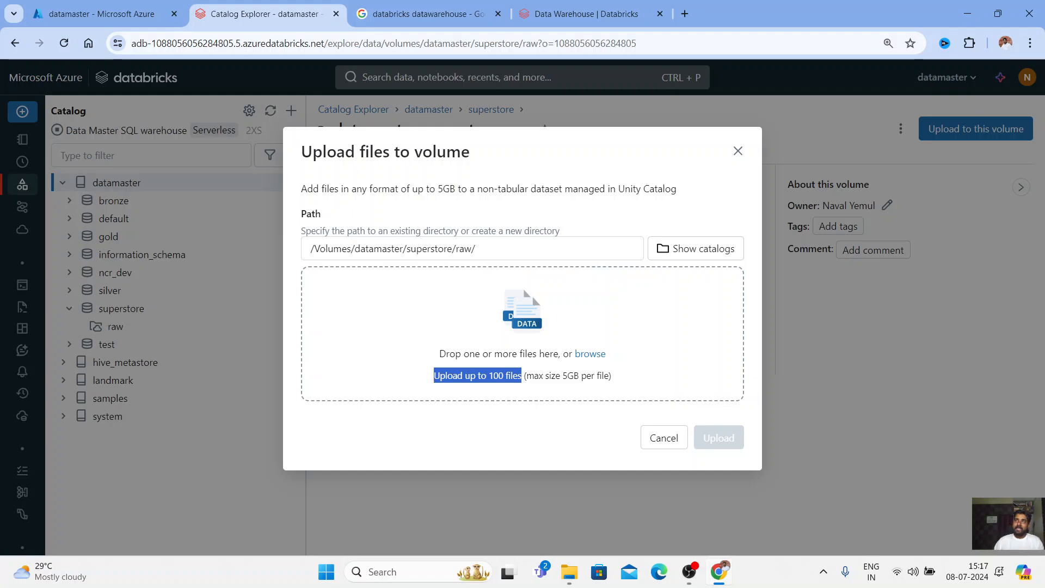
drag(1018, 116, 459, 351)
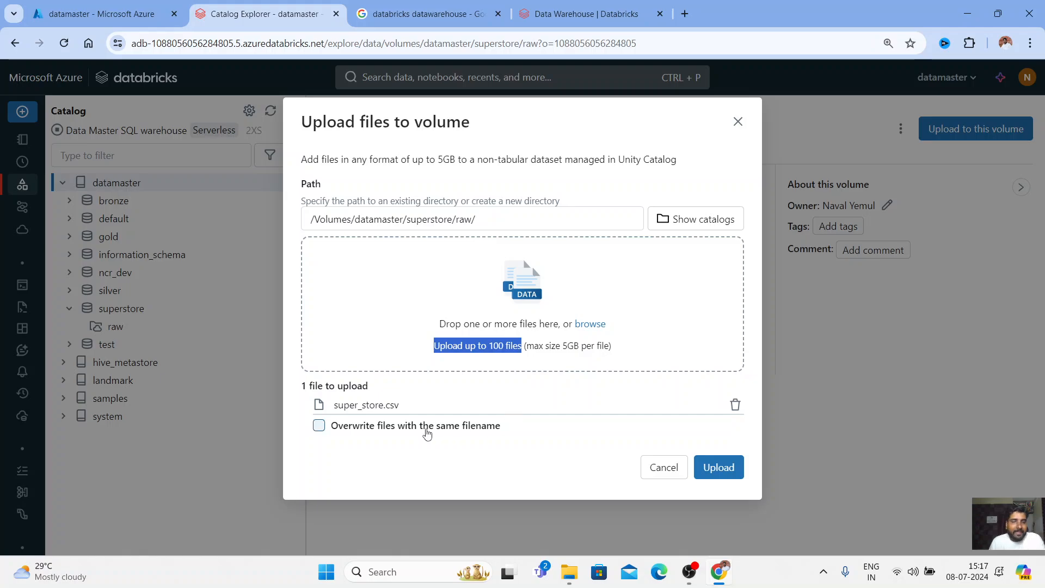
click(727, 470)
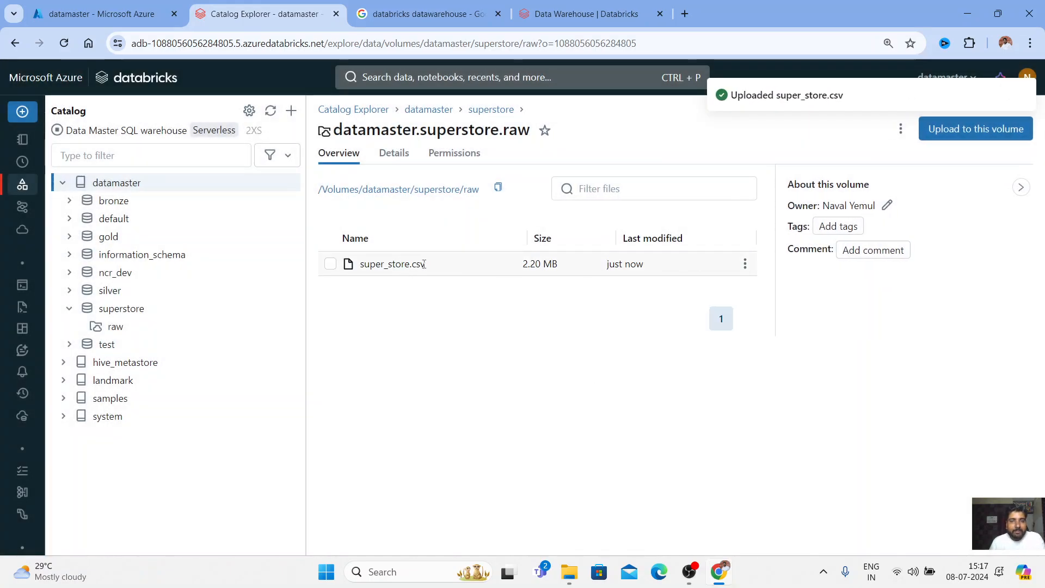
Browse from the datamaster catalog through the superstore schema to the raw volume and examine the actions offered for super_store.csv
drag(522, 263, 556, 263)
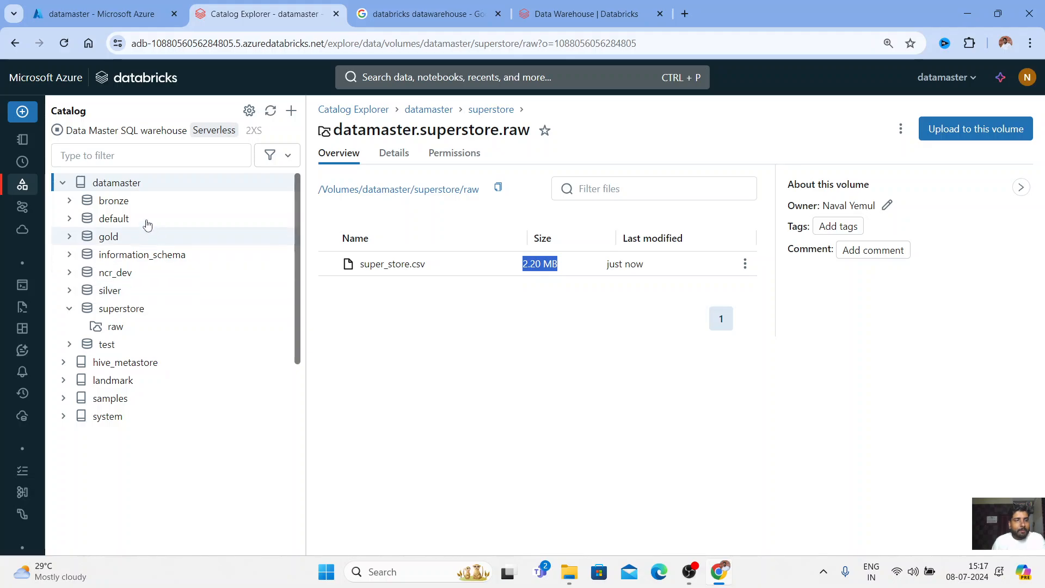
click(120, 185)
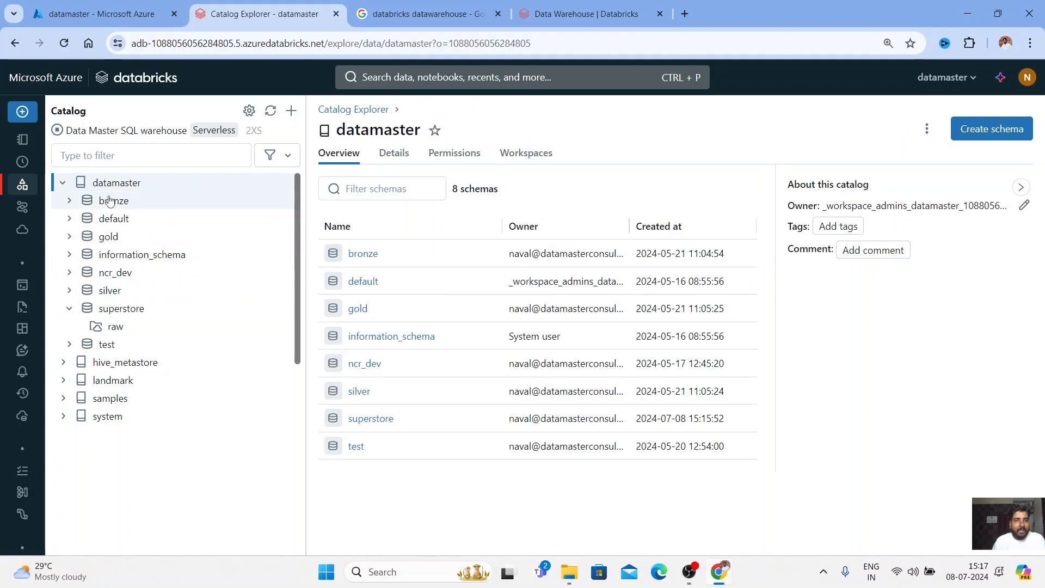
click(121, 311)
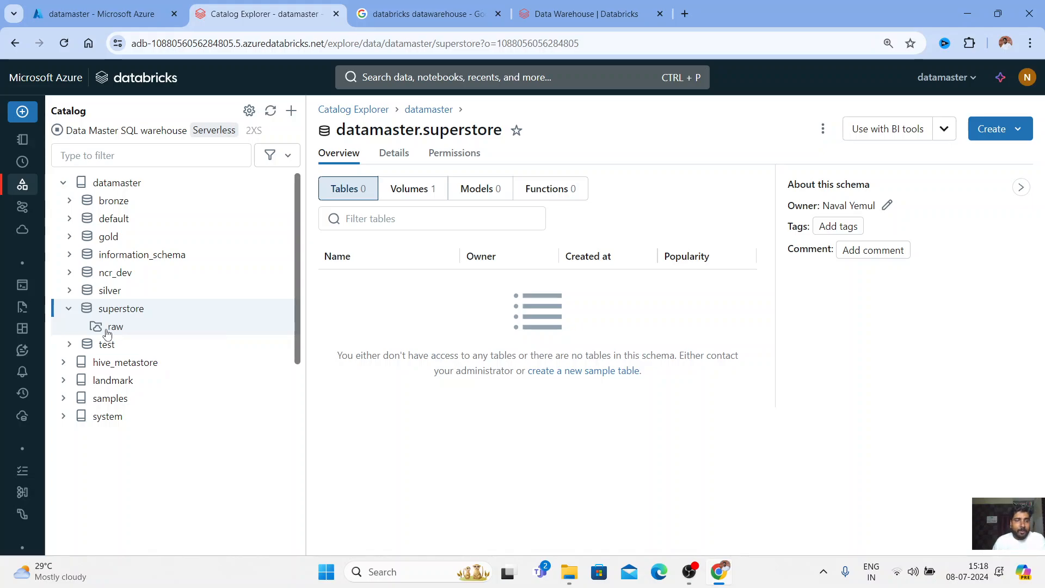
click(408, 192)
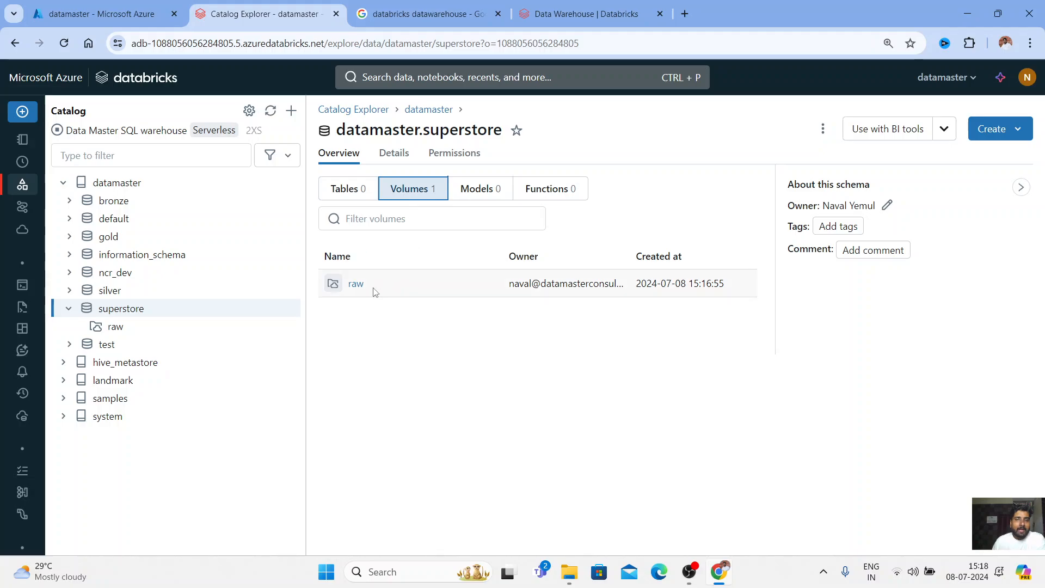
click(356, 284)
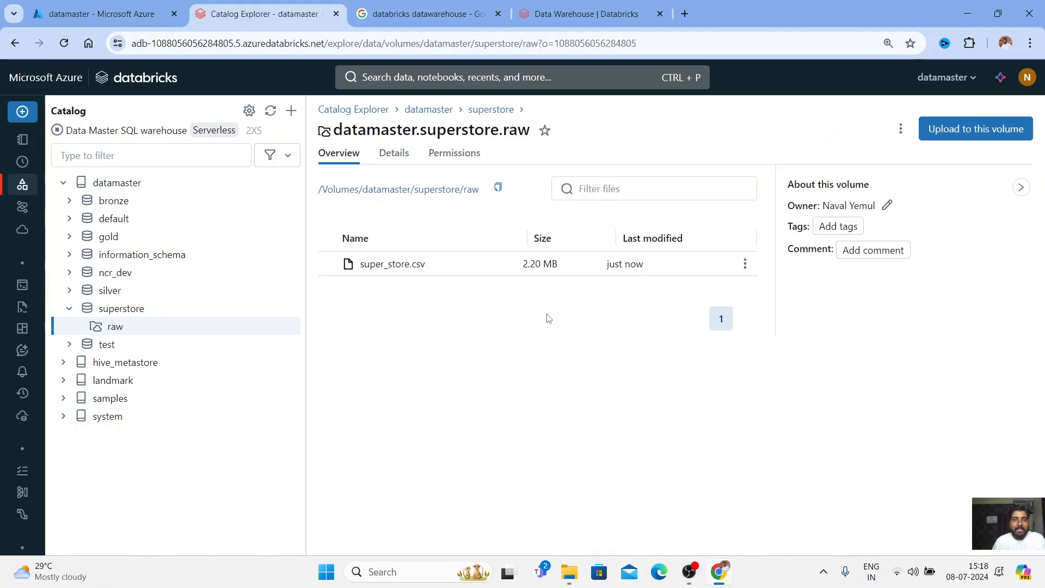
click(745, 265)
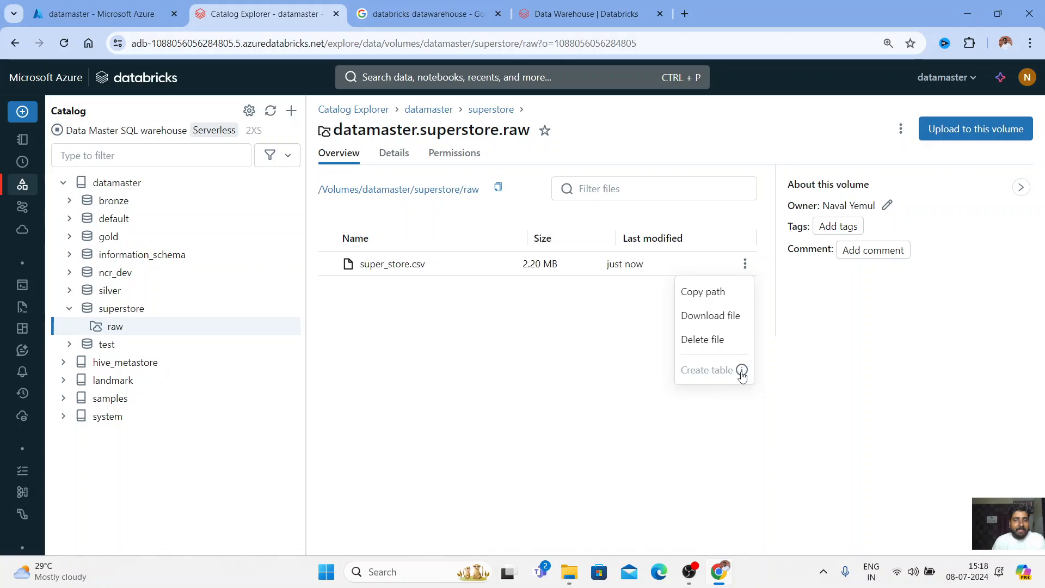
mouse_move(743, 372)
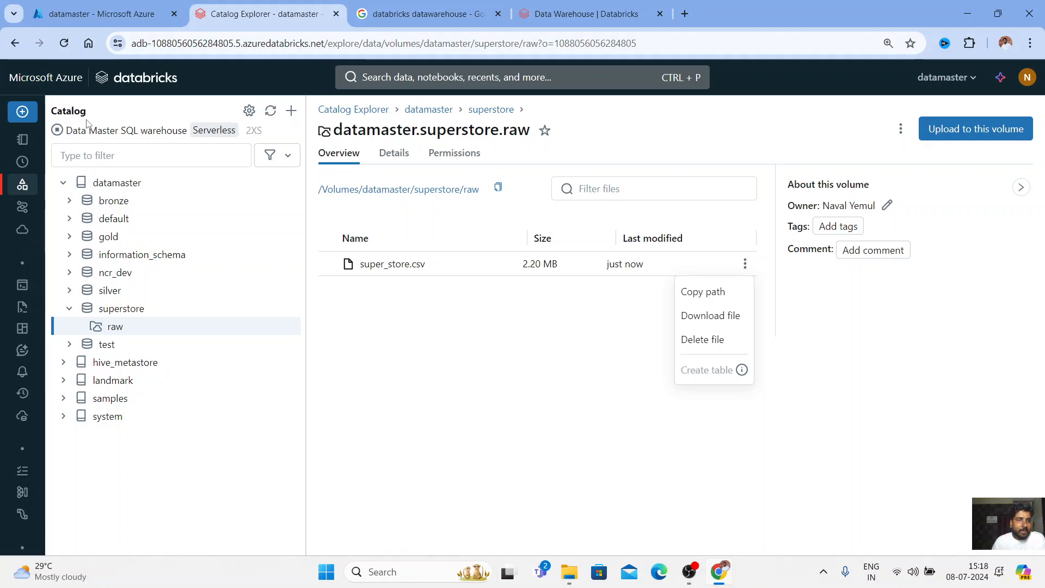
Attach and start the serverless Data Master SQL warehouse as the compute resource for the catalog
click(169, 134)
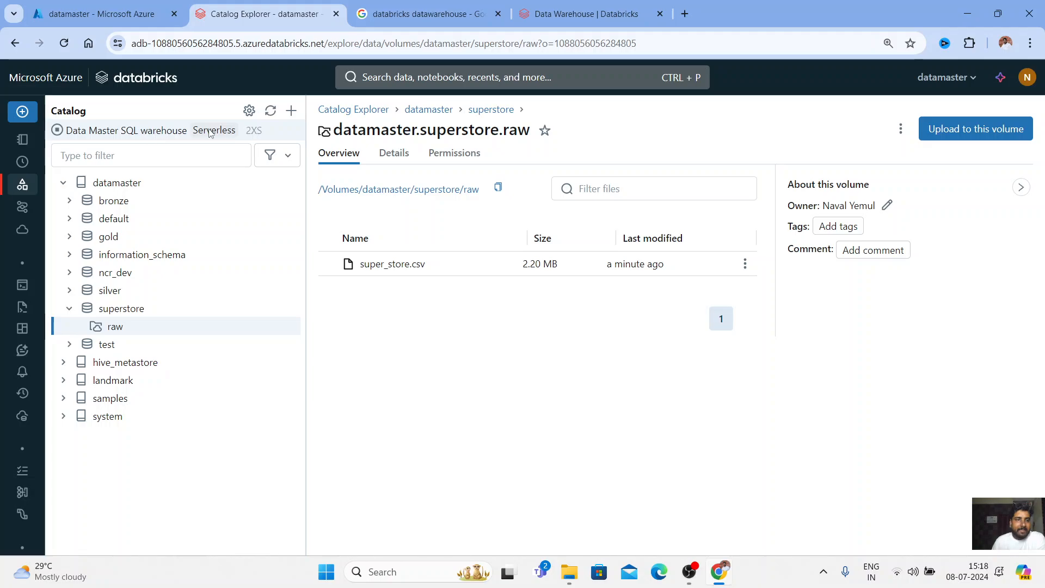
click(211, 132)
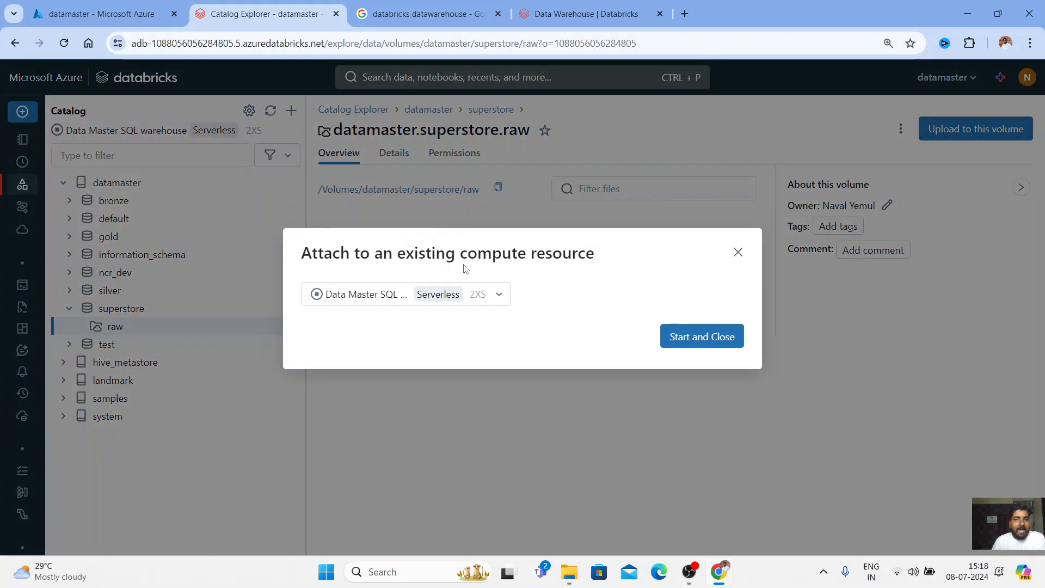
click(702, 337)
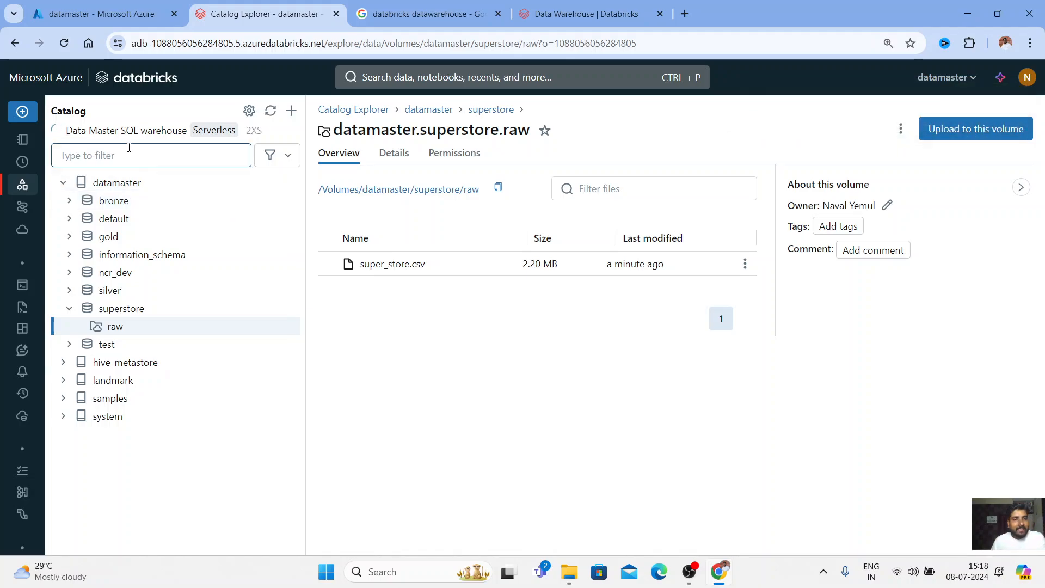
mouse_move(59, 135)
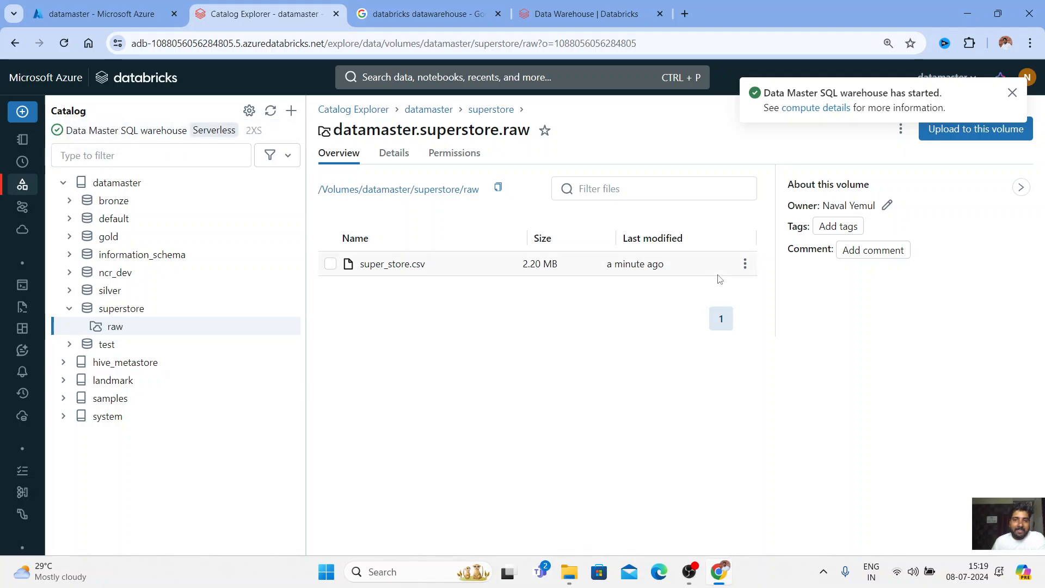
Start creating a new table from super_store.csv in the datamaster catalog and set its schema to superstore
click(745, 264)
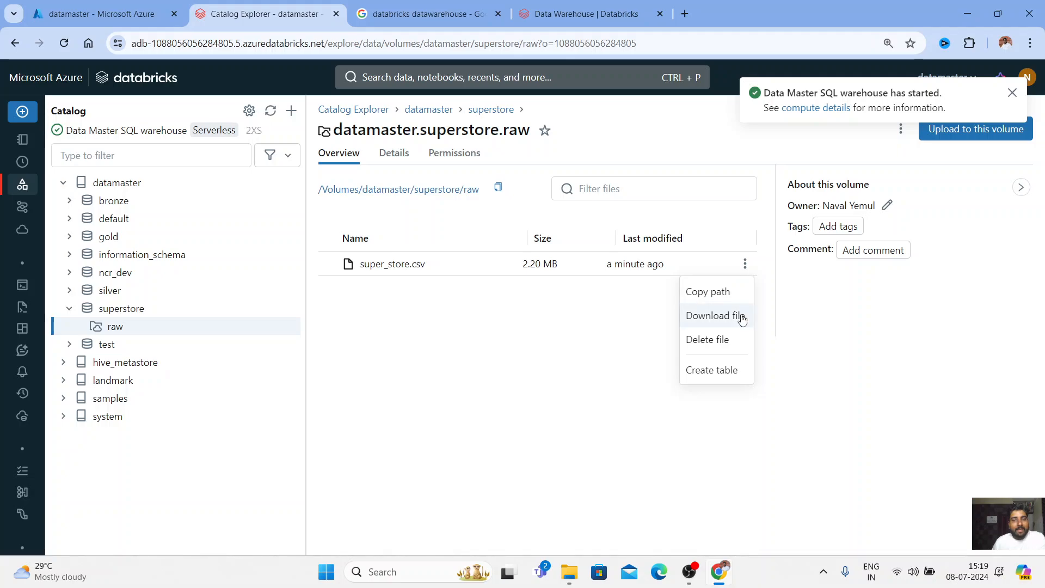
click(724, 380)
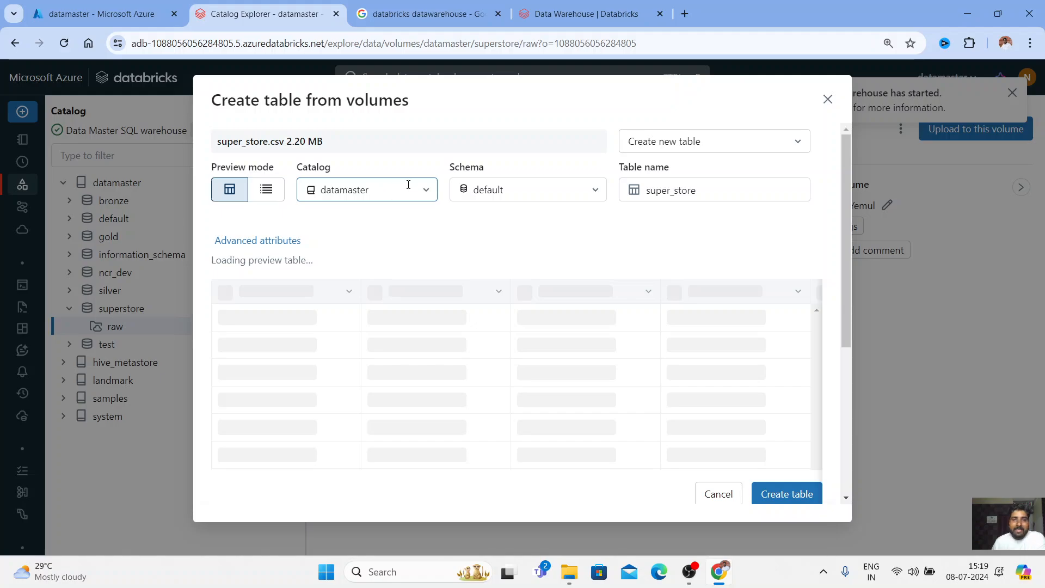
click(595, 191)
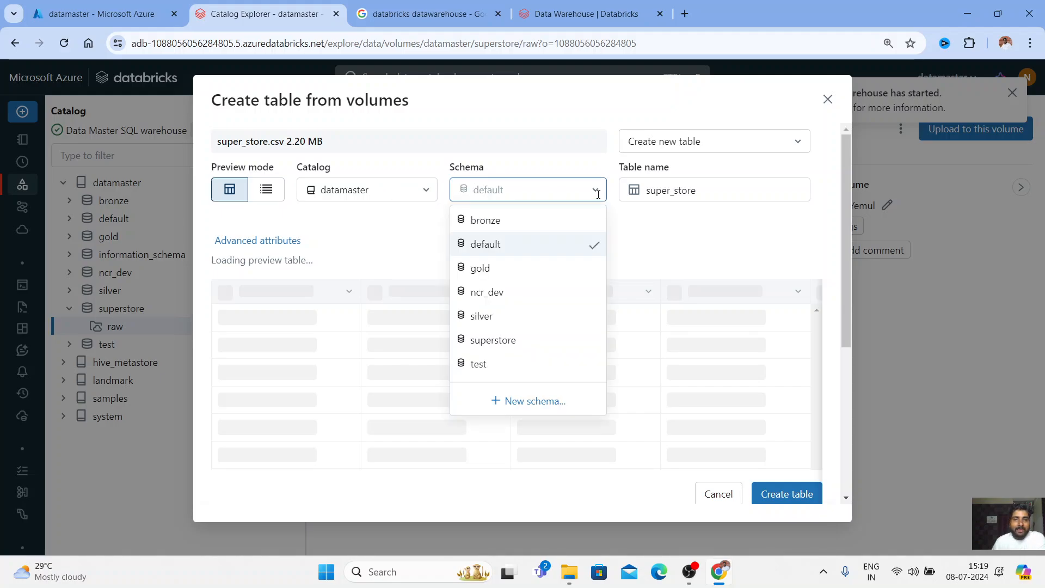
click(499, 342)
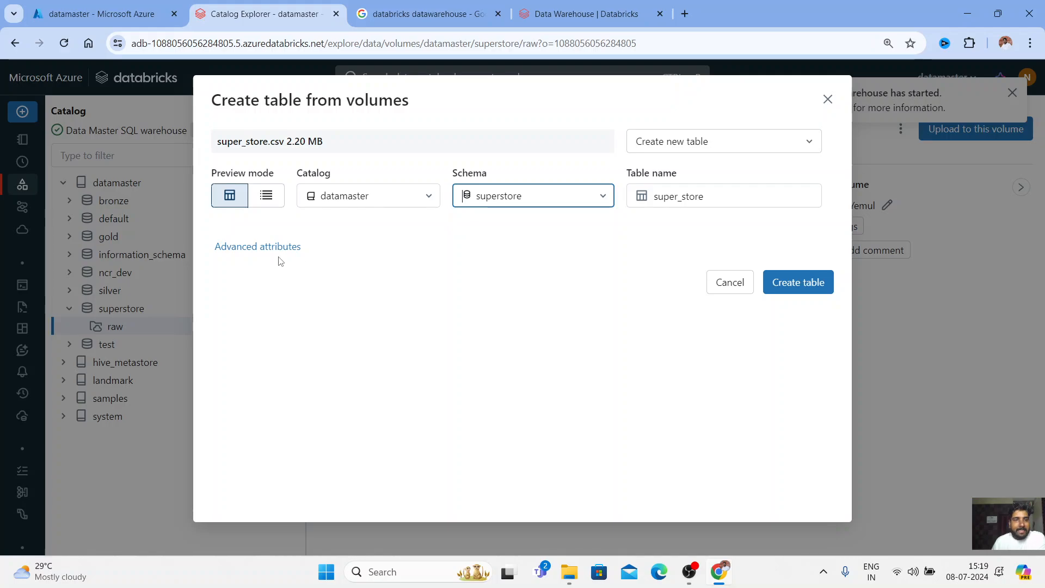
Examine the advanced attributes, the data types offered for Row ID, and the columns in the table preview
click(274, 248)
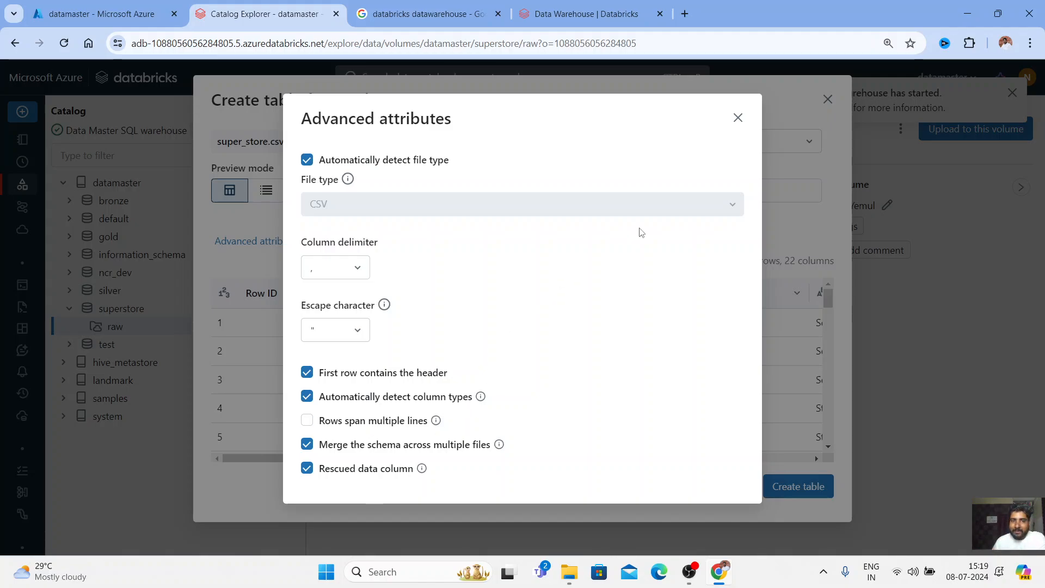
click(739, 117)
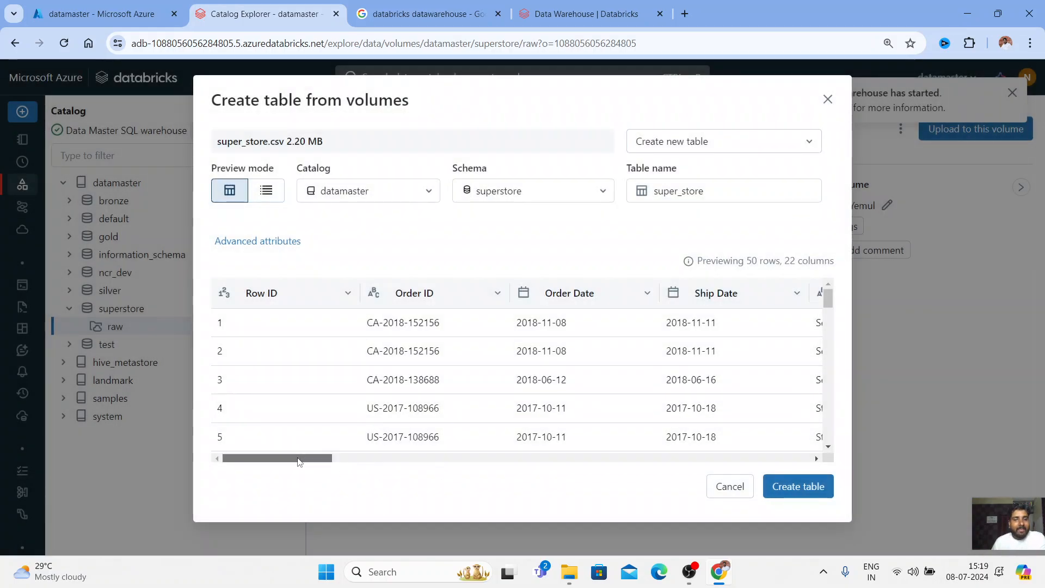
drag(299, 460, 245, 459)
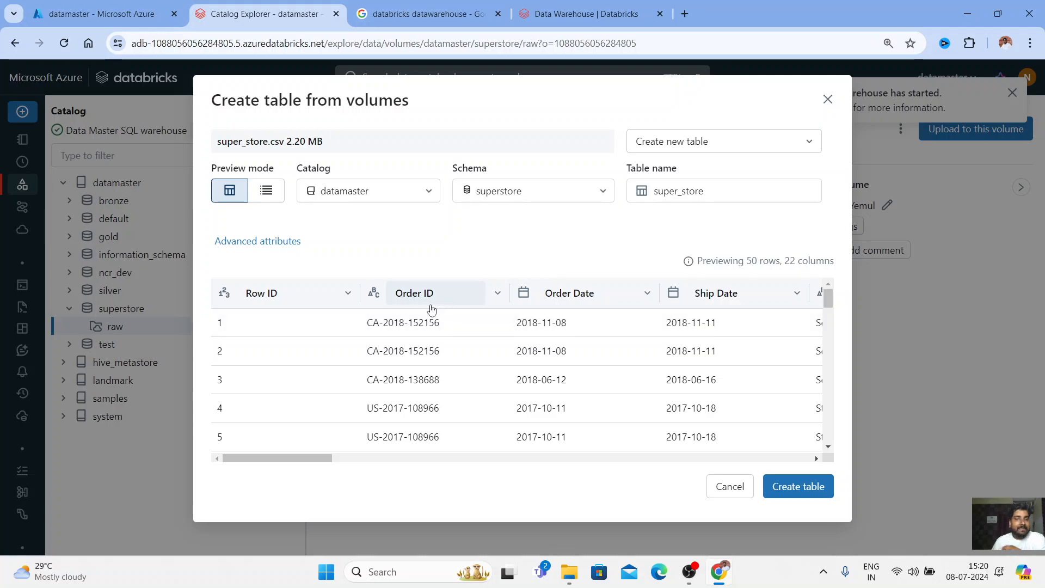
click(226, 301)
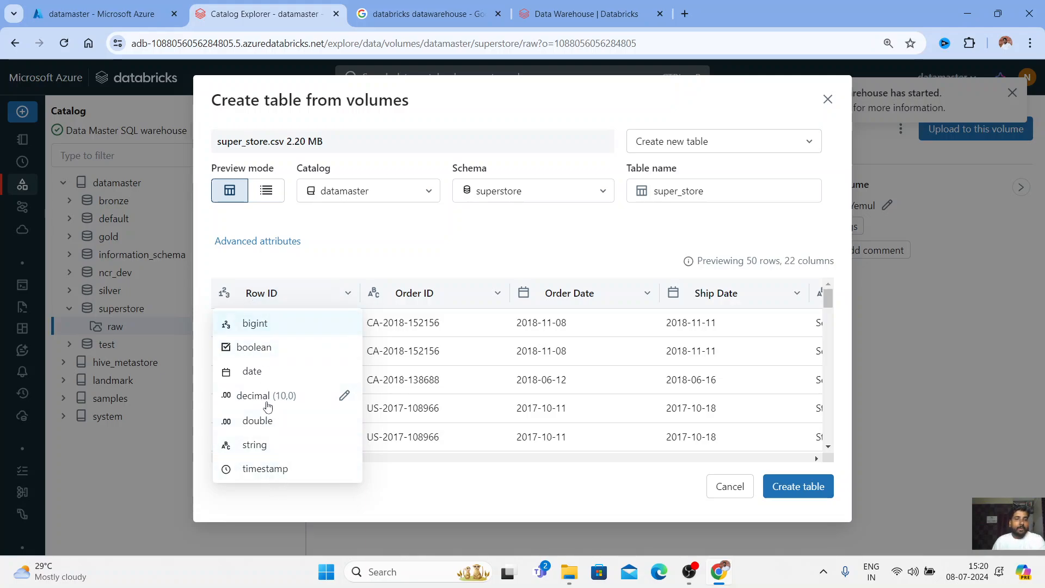
click(343, 253)
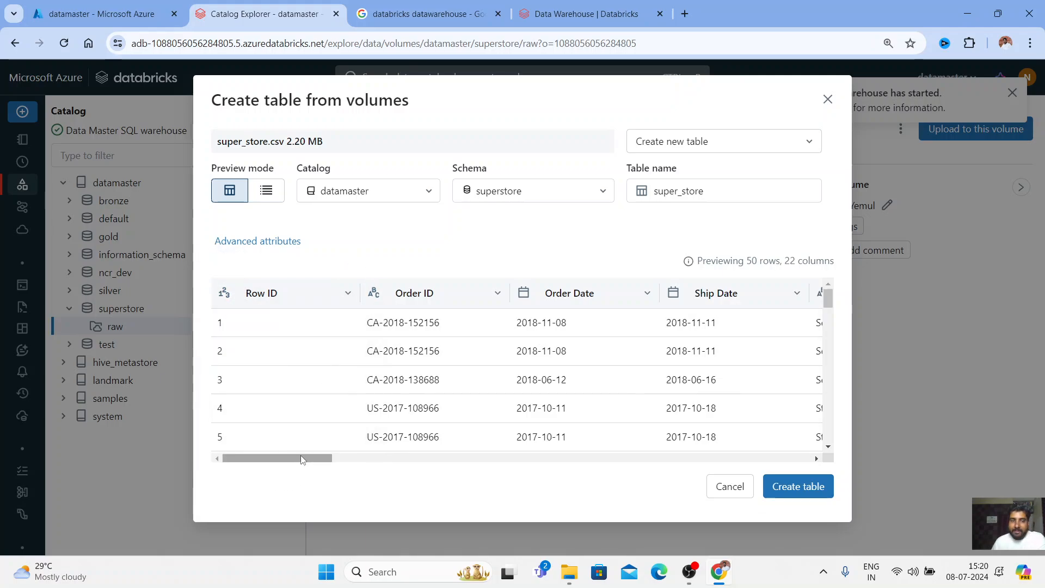
drag(304, 458, 796, 460)
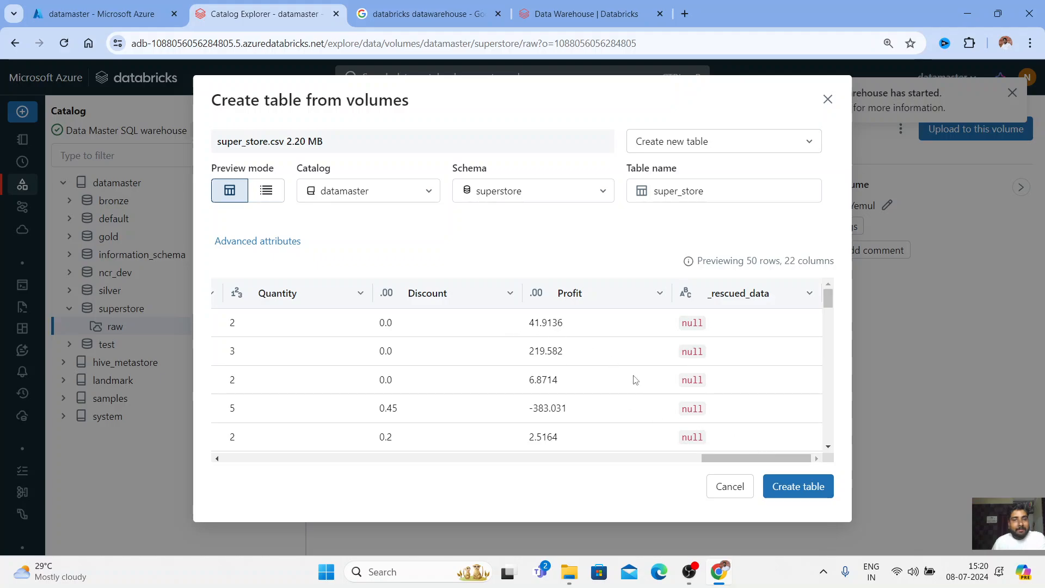
drag(733, 455, 685, 457)
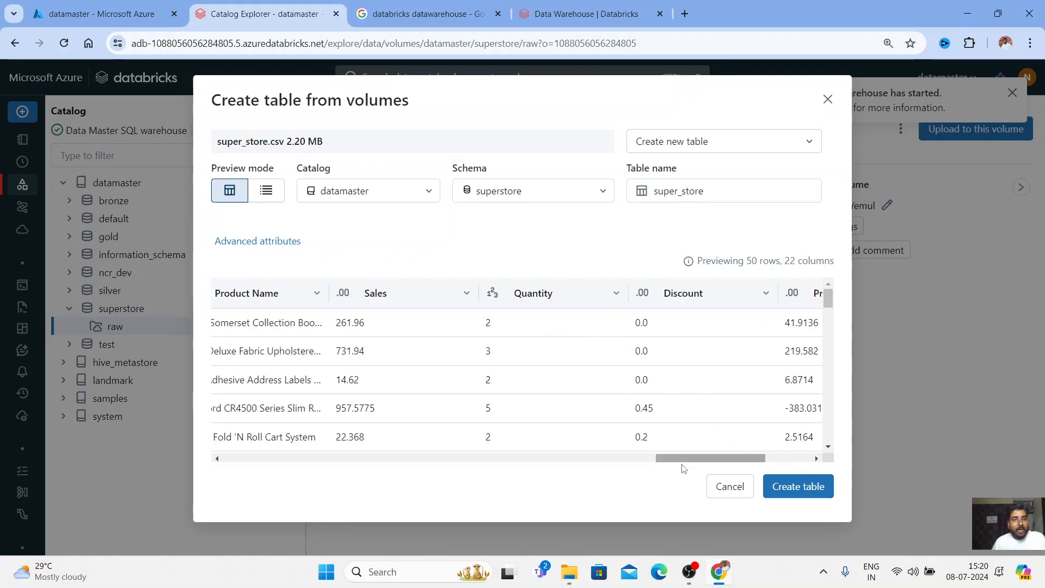
drag(667, 454, 609, 456)
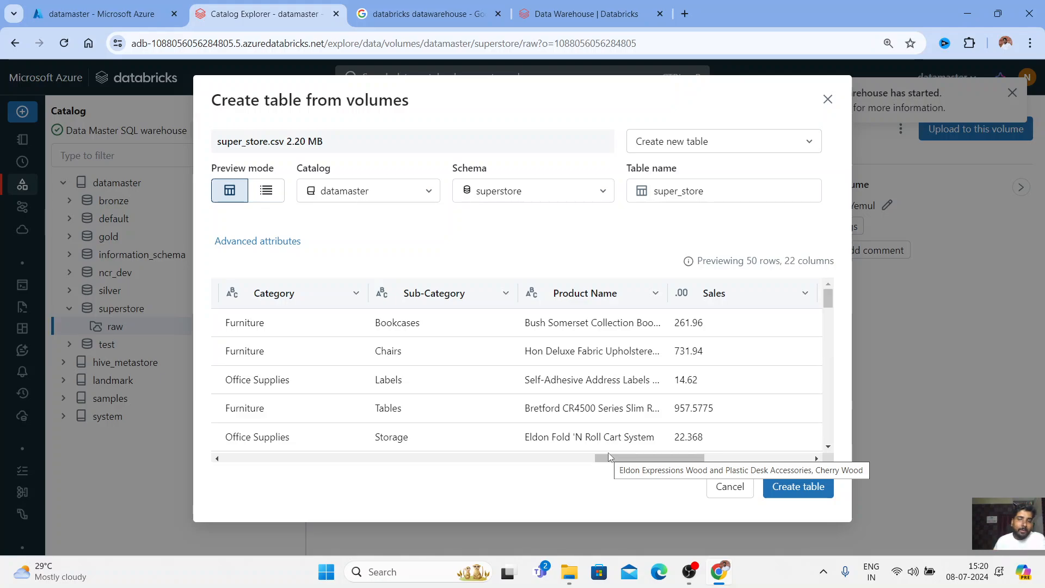
Exclude the Product Name column from the new table and include it again
click(660, 296)
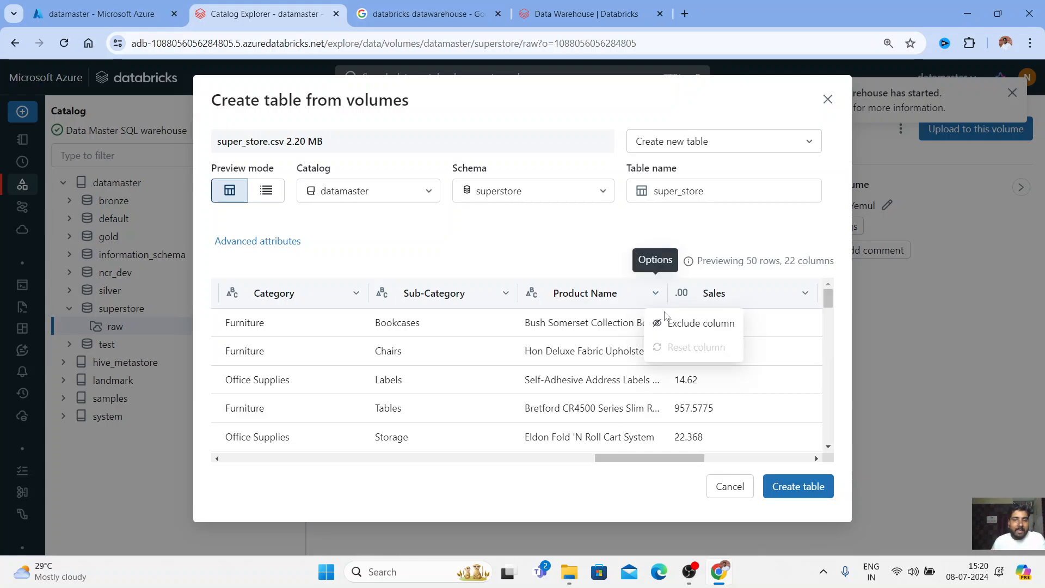
click(702, 324)
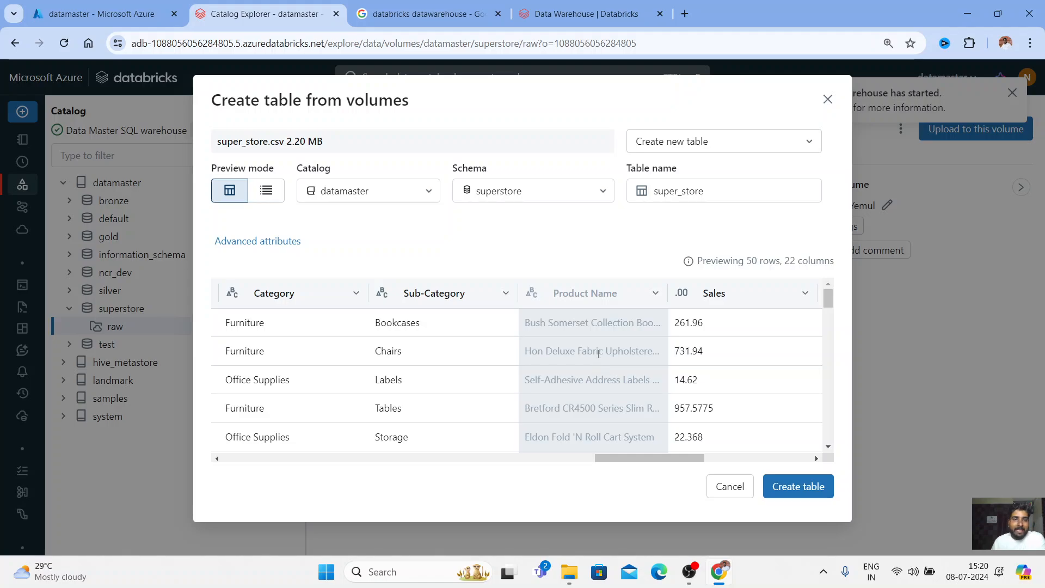
click(657, 296)
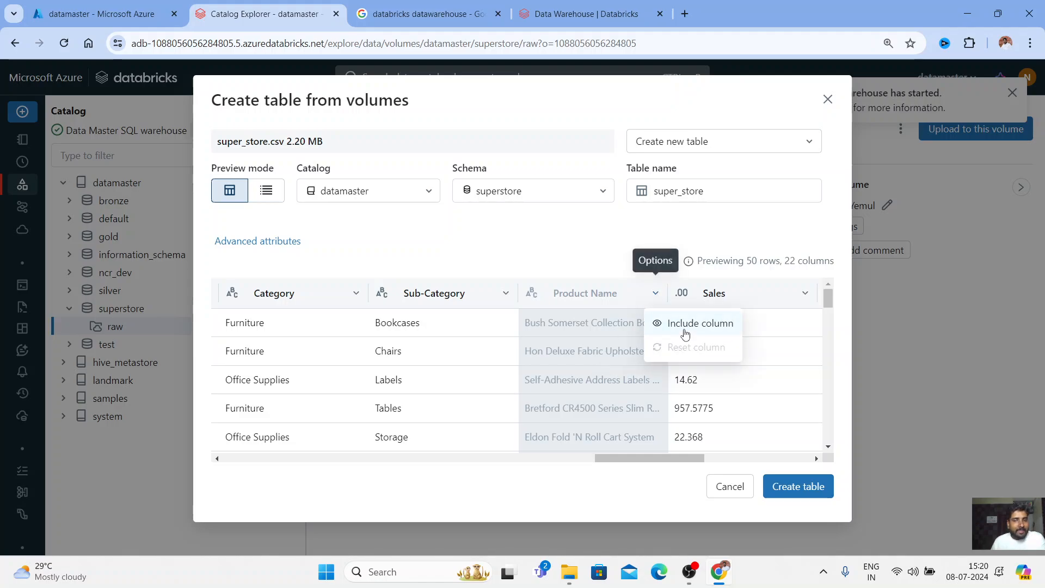
click(686, 330)
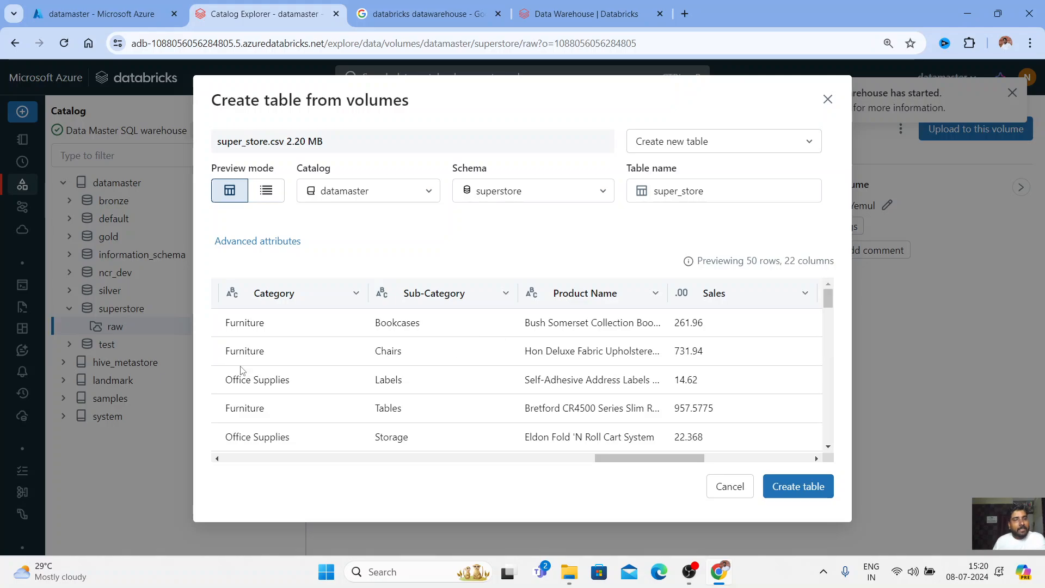
Switch to the vertical table preview and review the column list from Row ID to _rescued_data
click(278, 201)
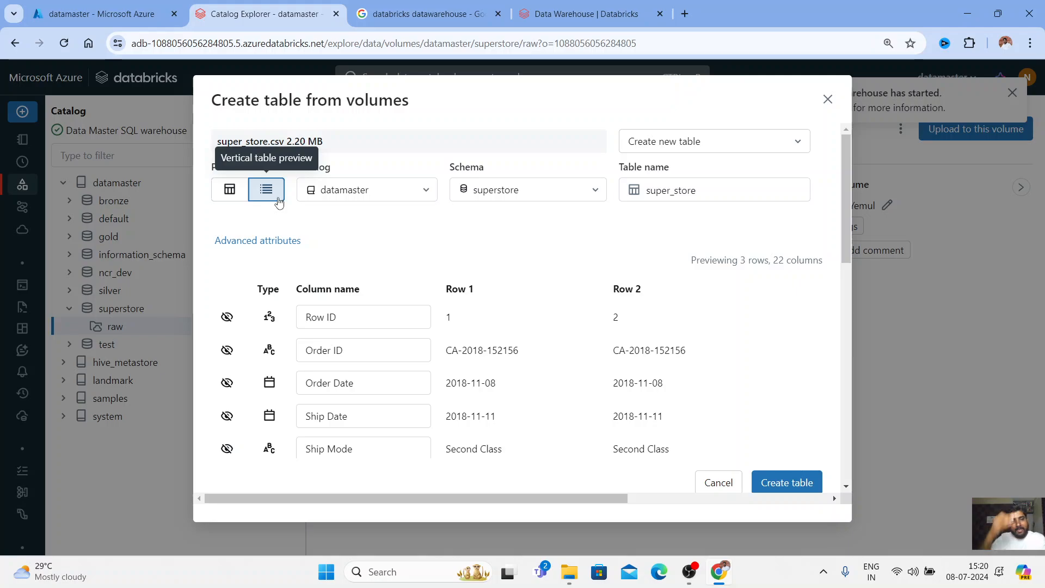
scroll(420, 319, down, 7)
scroll(427, 325, up, 7)
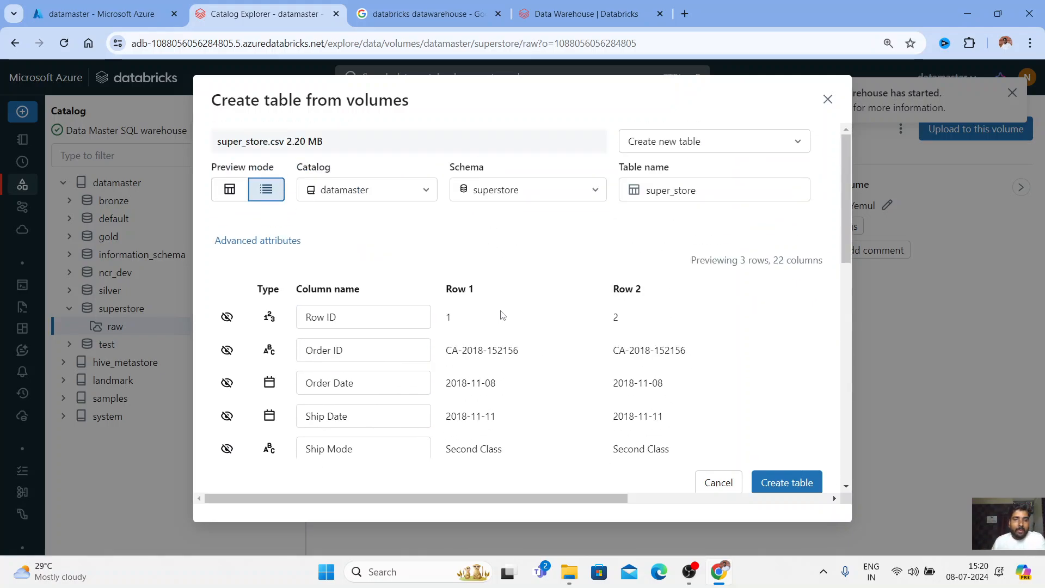
scroll(560, 350, down, 6)
scroll(537, 303, up, 5)
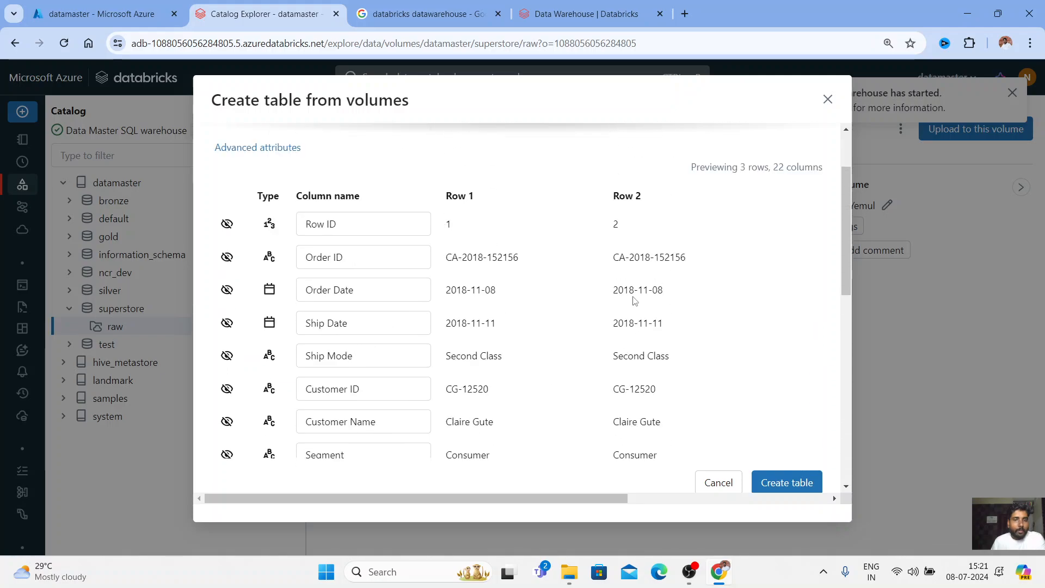
scroll(451, 338, down, 2)
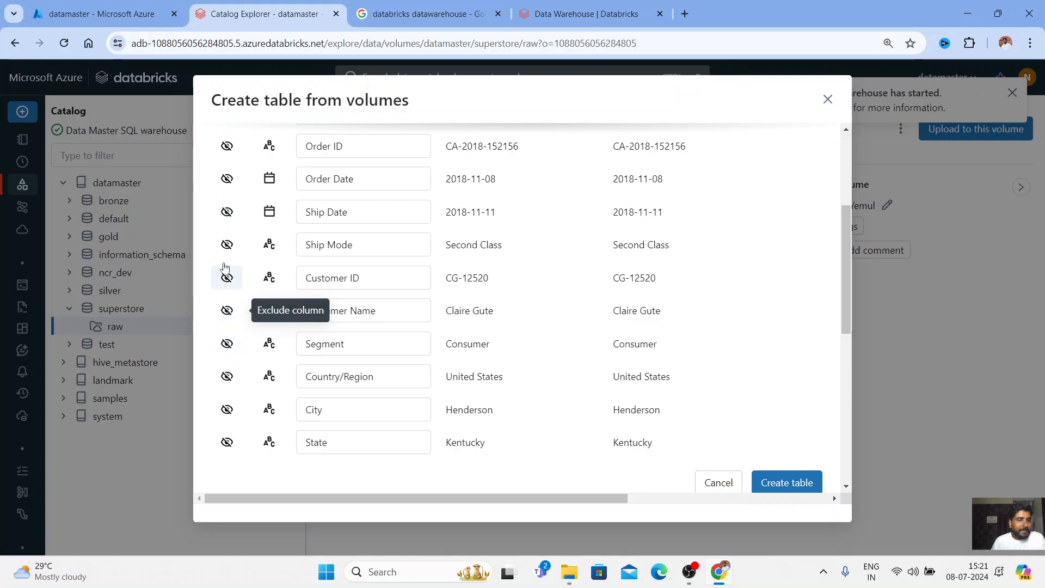
scroll(246, 358, down, 6)
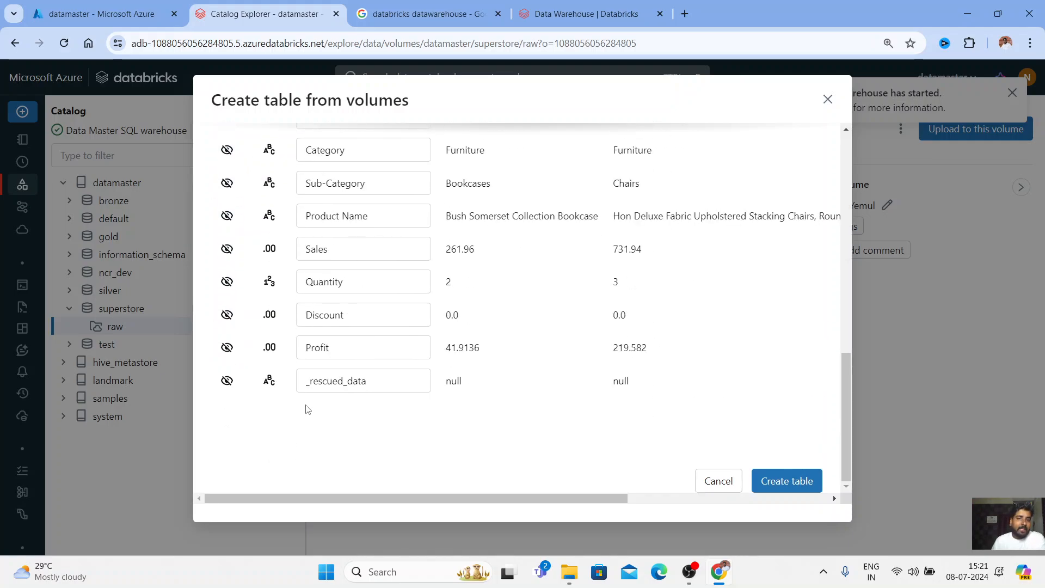
scroll(307, 410, up, 3)
scroll(310, 410, down, 3)
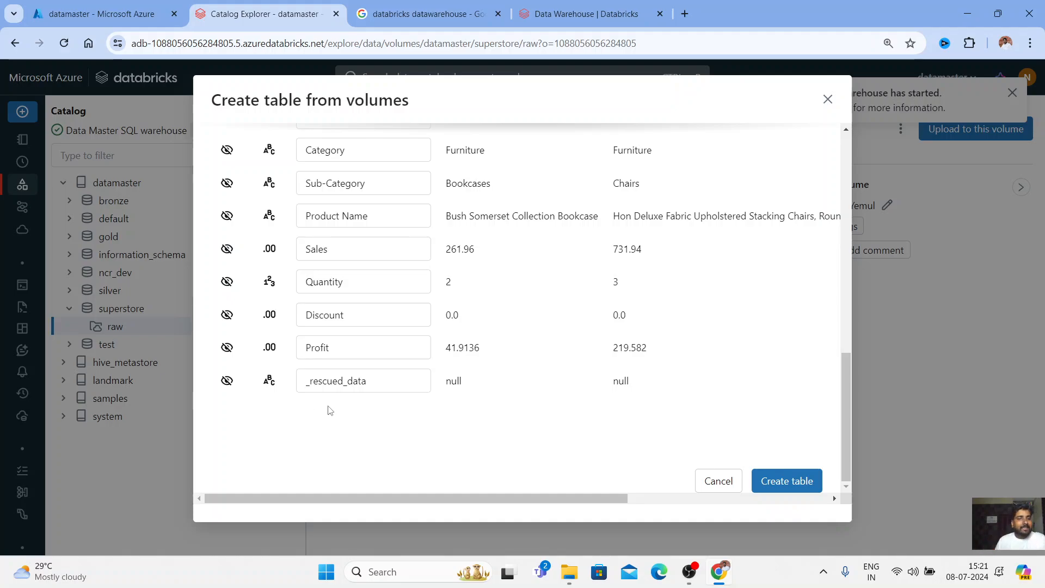
Exclude the _rescued_data column and create the super_store table
click(228, 383)
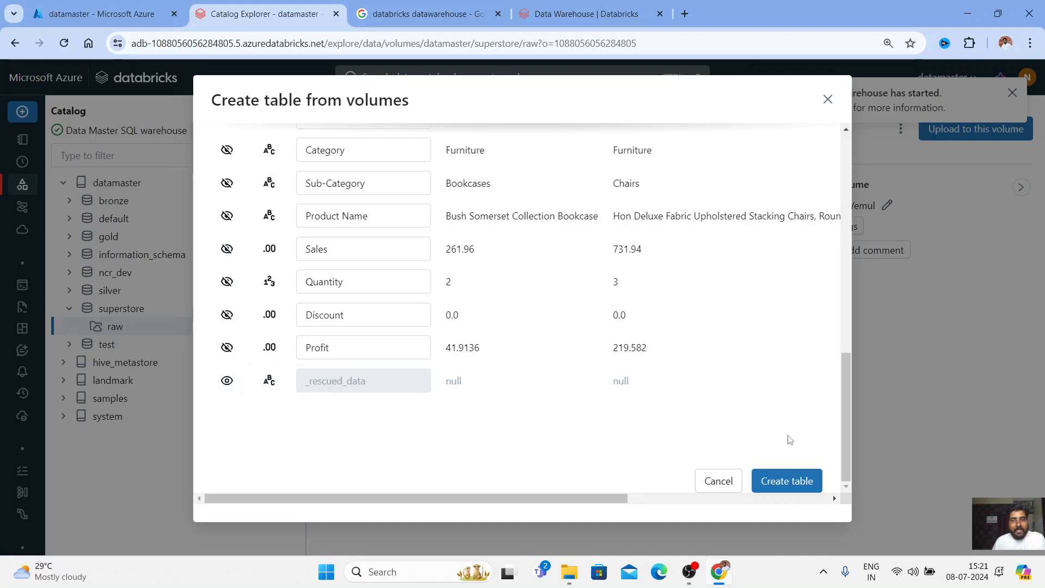
scroll(790, 440, up, 8)
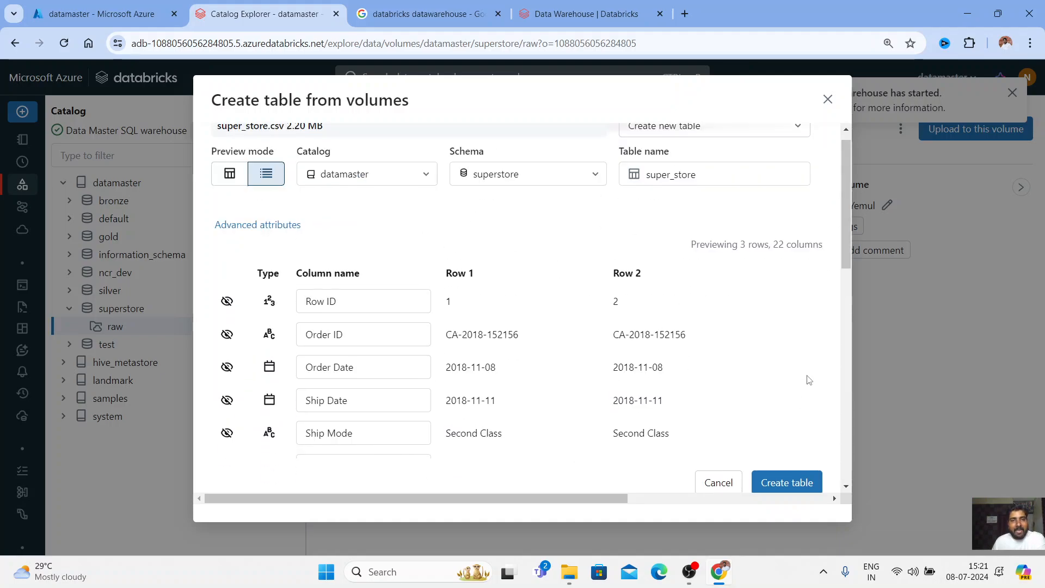
click(789, 483)
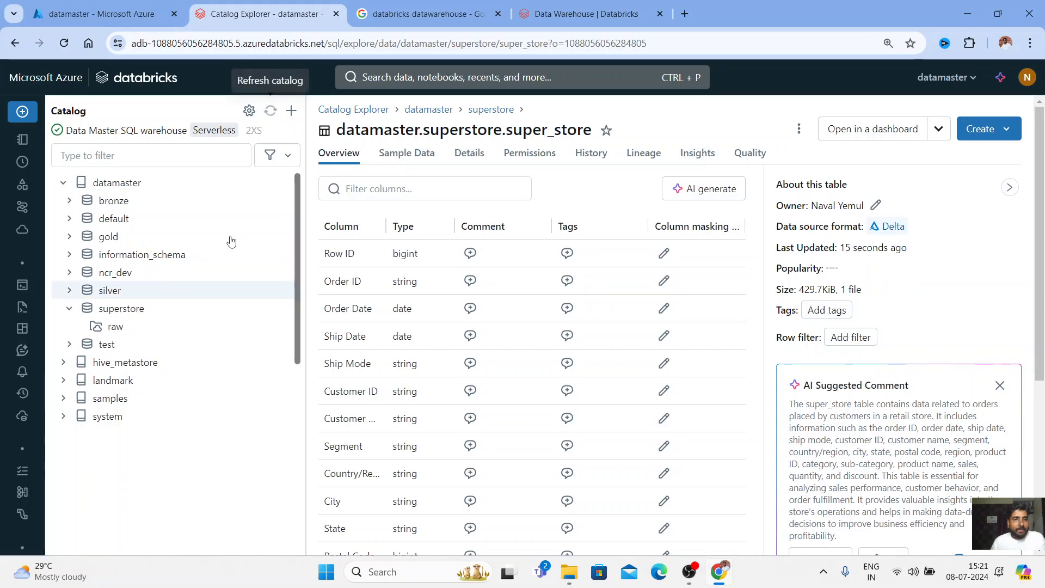
Refresh the catalog, list the tables of the superstore schema and review the columns of the super_store table
click(271, 111)
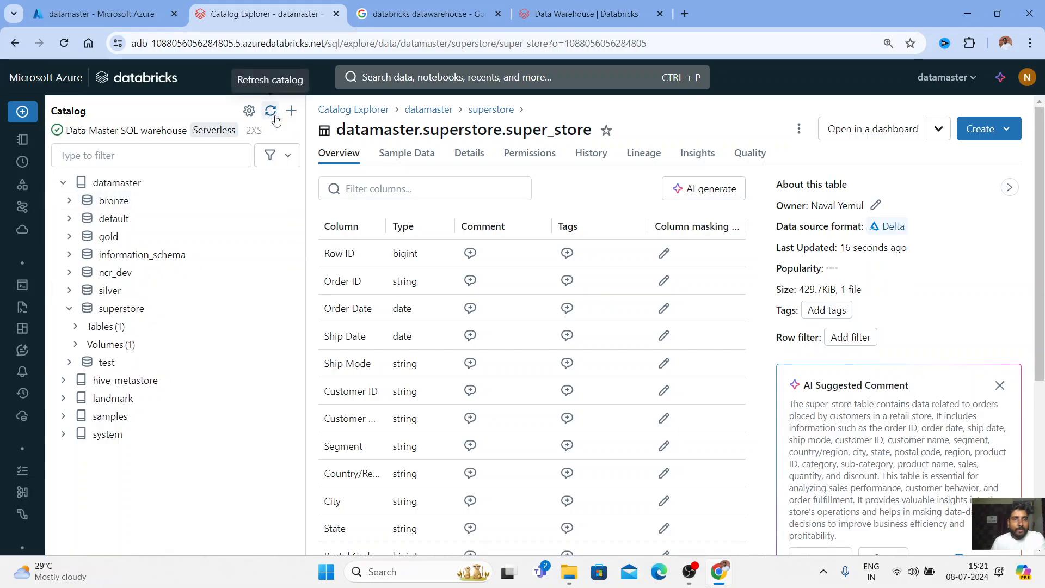
click(77, 327)
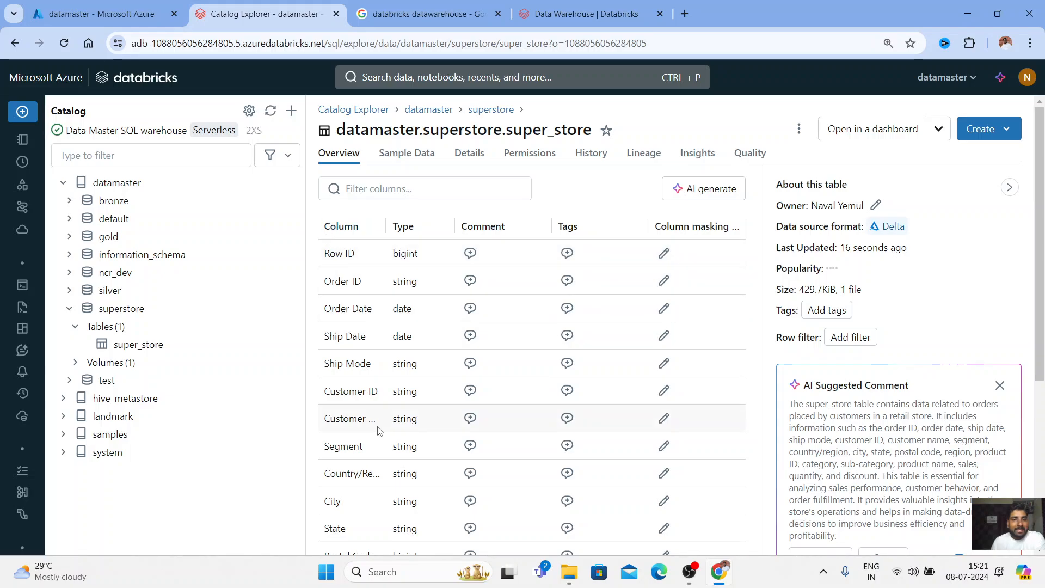
scroll(379, 430, down, 5)
scroll(385, 187, up, 5)
View the sample data of the super_store table across all columns, from Row ID to Profit
click(409, 156)
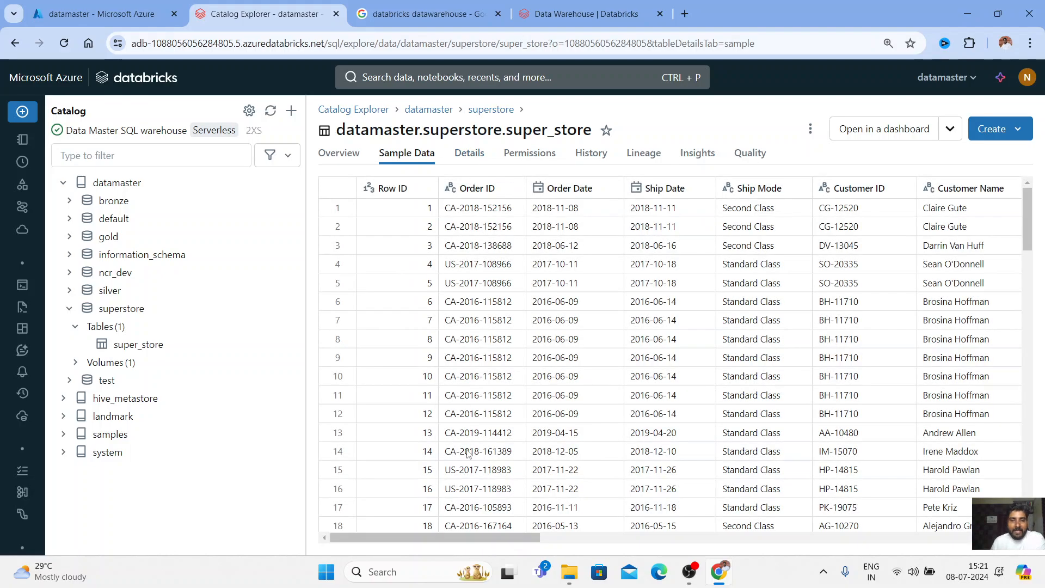
scroll(468, 539, right, 15)
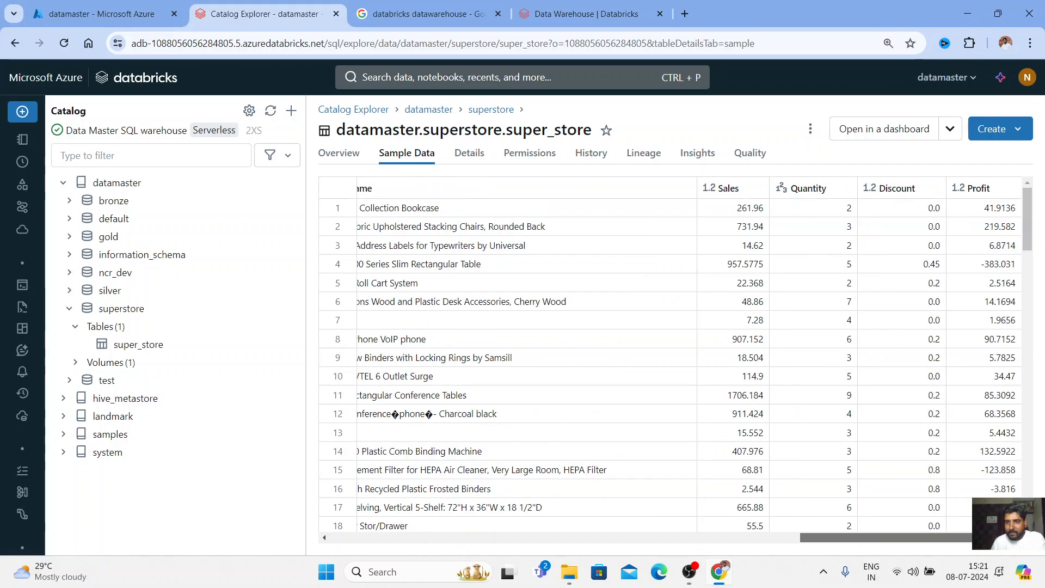
scroll(505, 528, left, 8)
scroll(505, 528, left, 10)
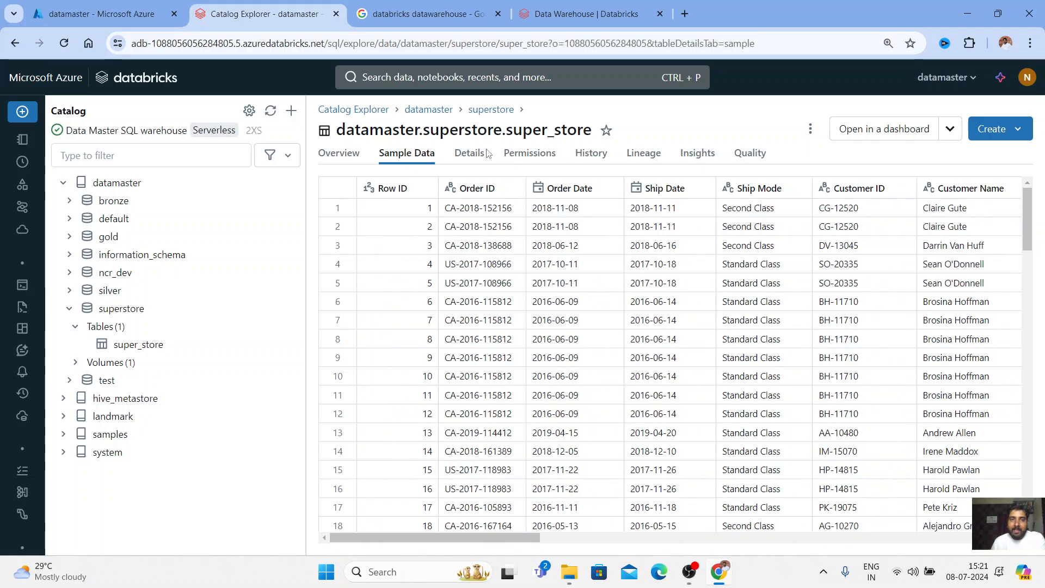
Check the super_store table's type and properties in its details and its data source format in the overview
click(471, 154)
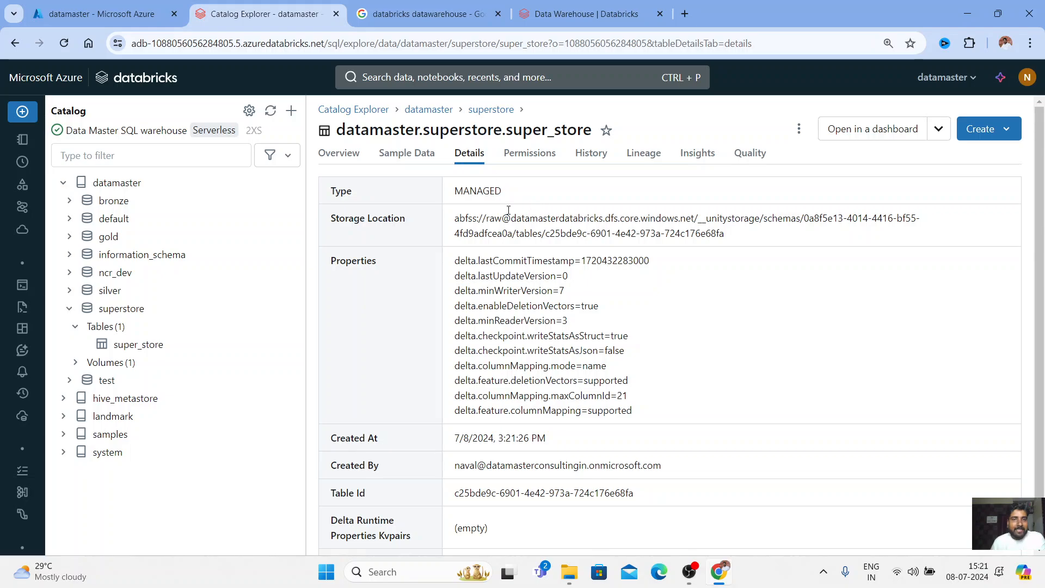
drag(455, 191, 503, 191)
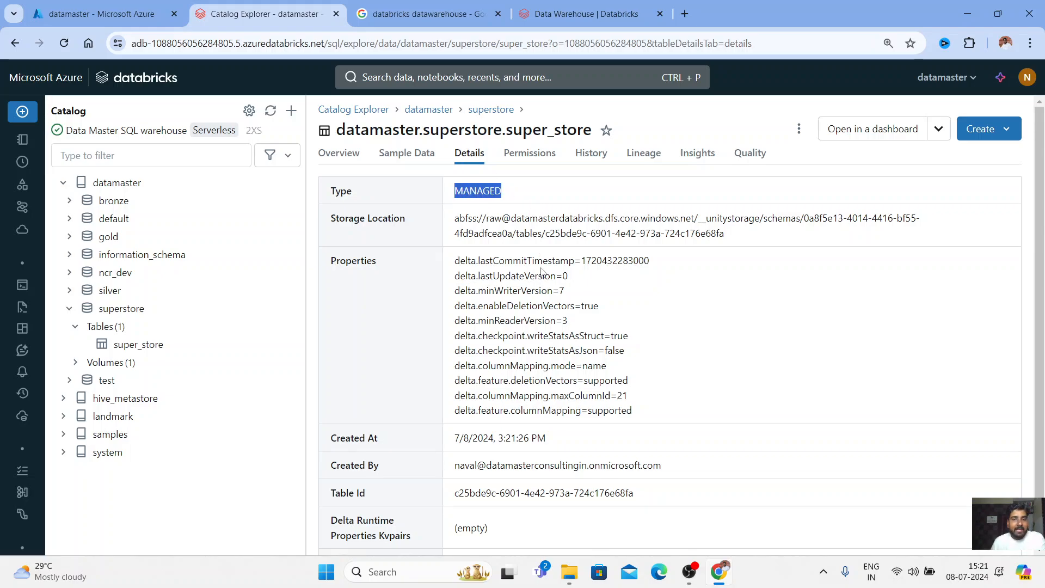
scroll(354, 163, down, 1)
scroll(352, 162, up, 1)
click(352, 162)
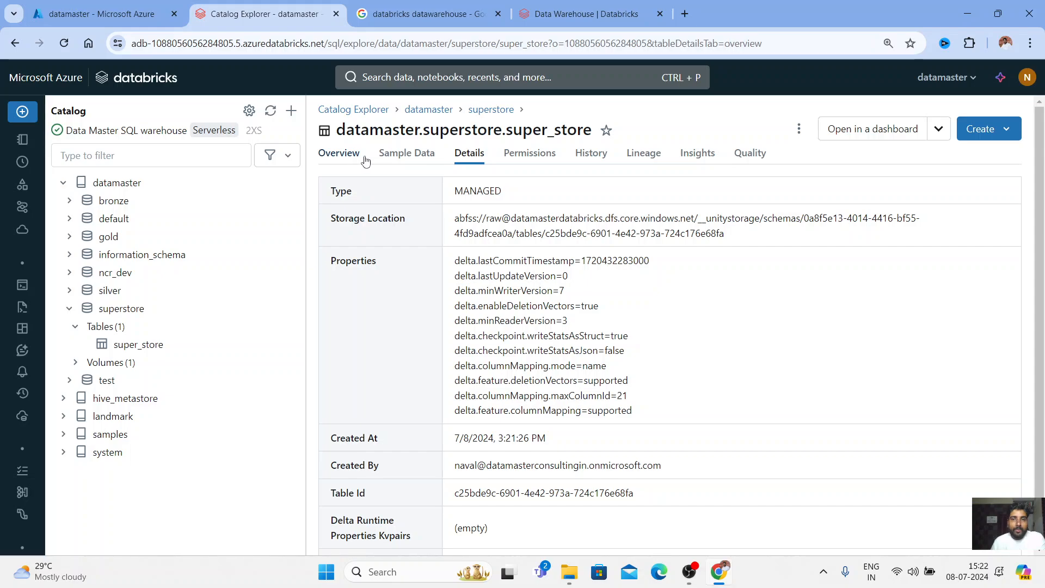
drag(880, 233, 907, 230)
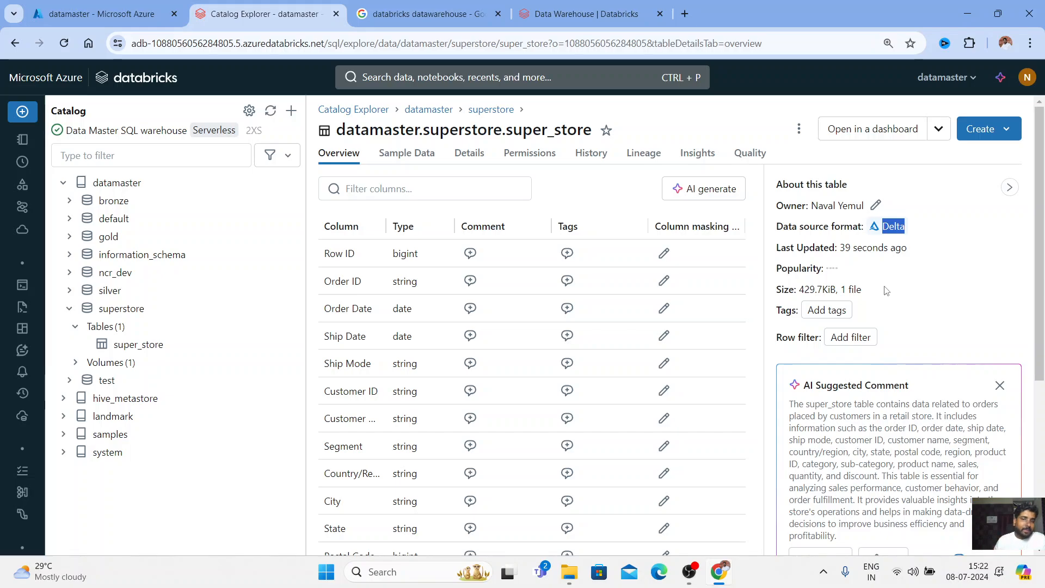
Review the super_store table's permissions, its history with the recorded create operation, and its lineage
click(540, 158)
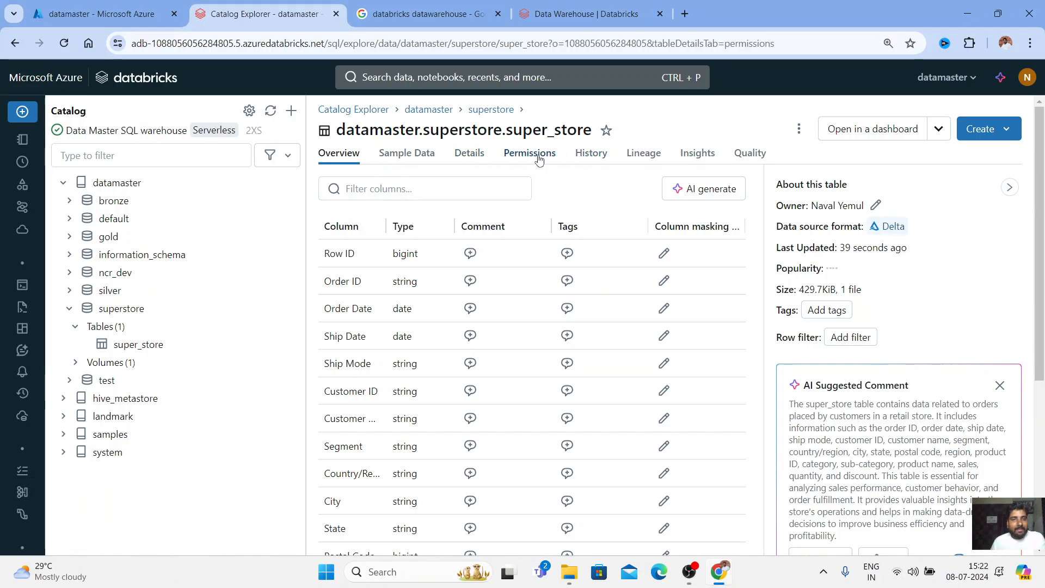
click(594, 158)
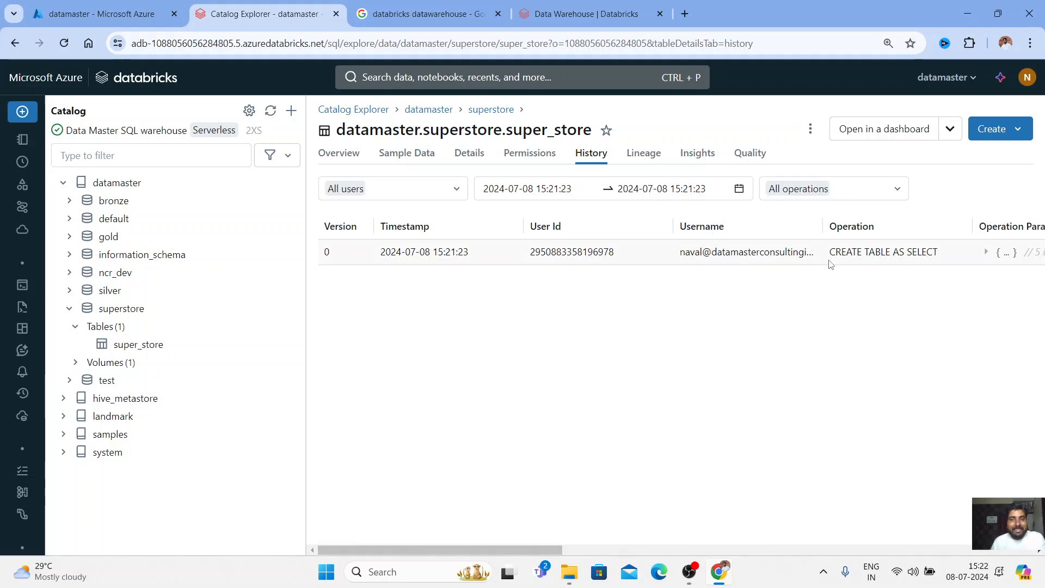
drag(830, 263, 934, 256)
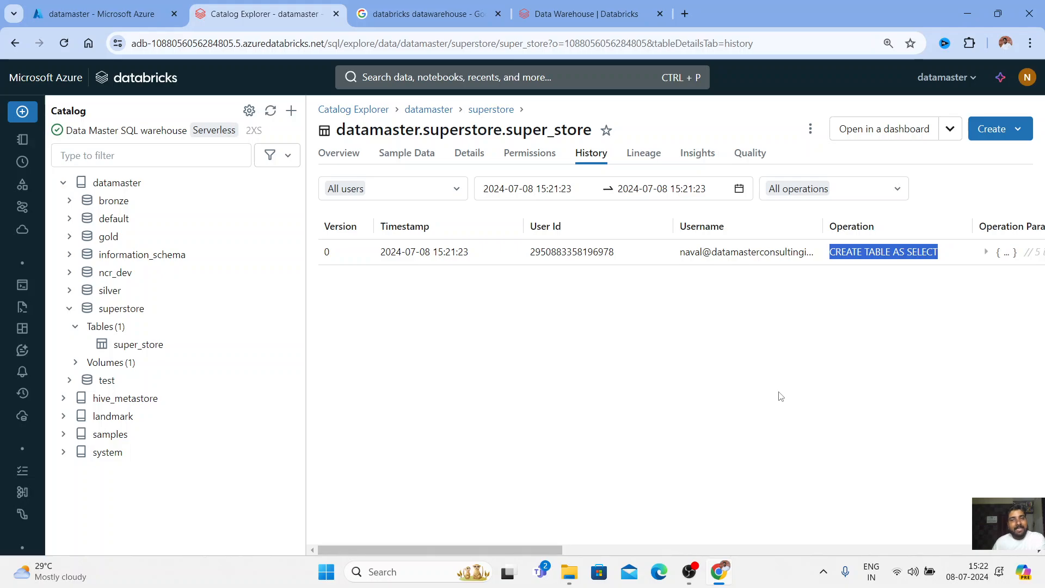
click(648, 159)
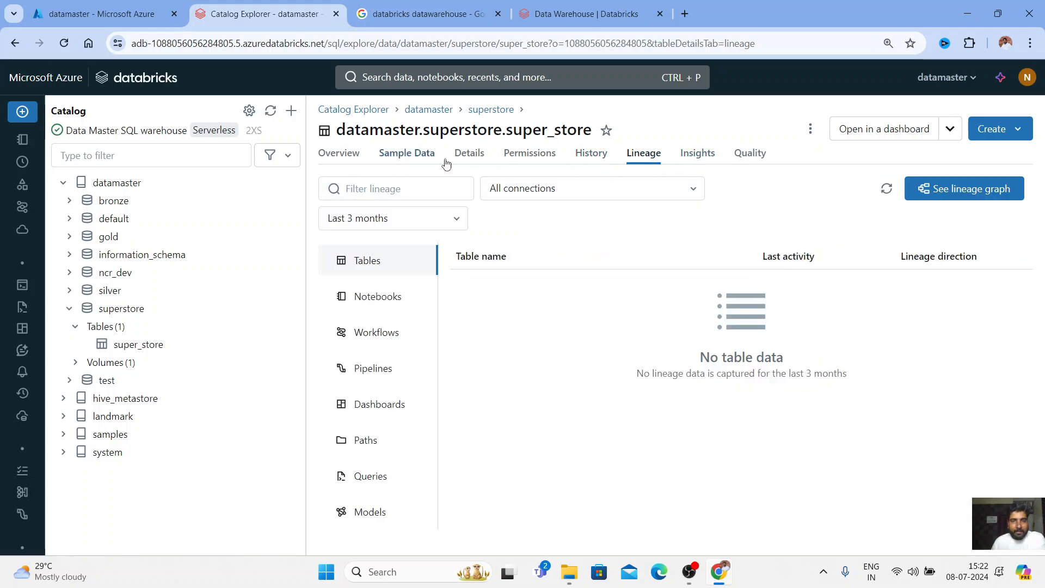
Accept the AI suggested comment describing the super_store table in its overview and read through it
click(331, 159)
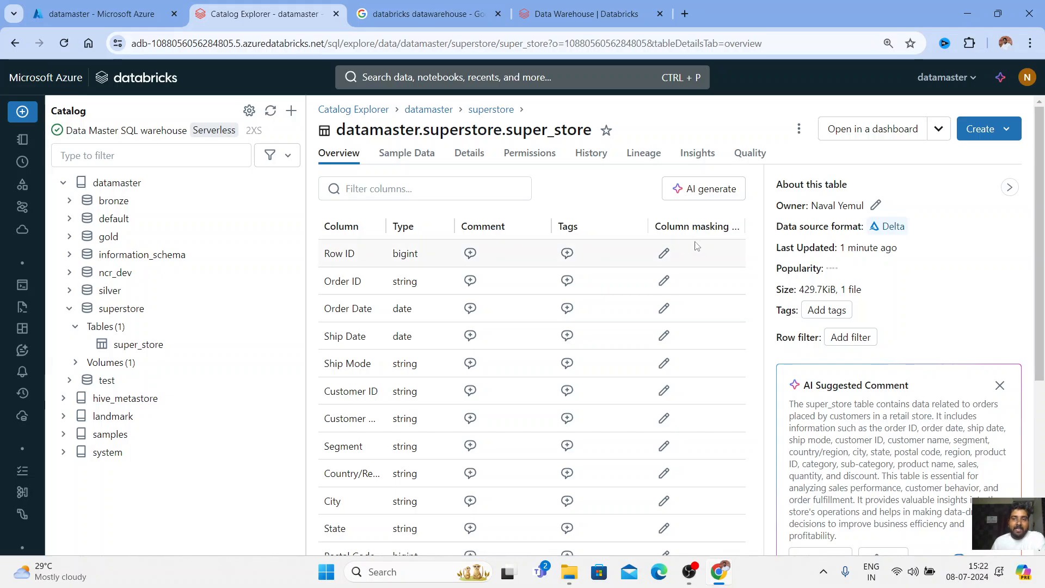
scroll(857, 370, down, 4)
drag(810, 181, 914, 187)
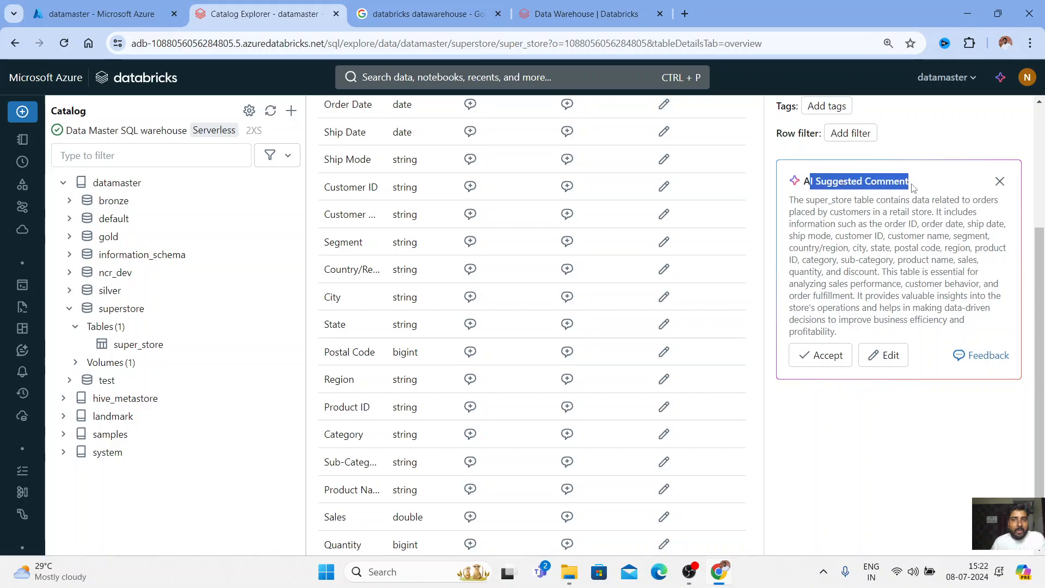
click(815, 362)
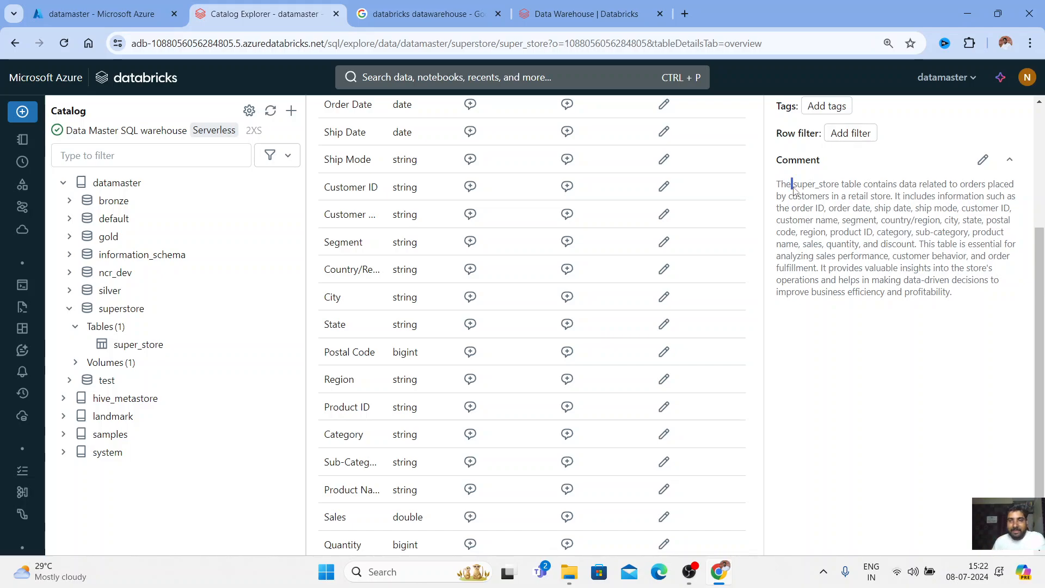
drag(792, 185, 937, 294)
scroll(706, 266, up, 4)
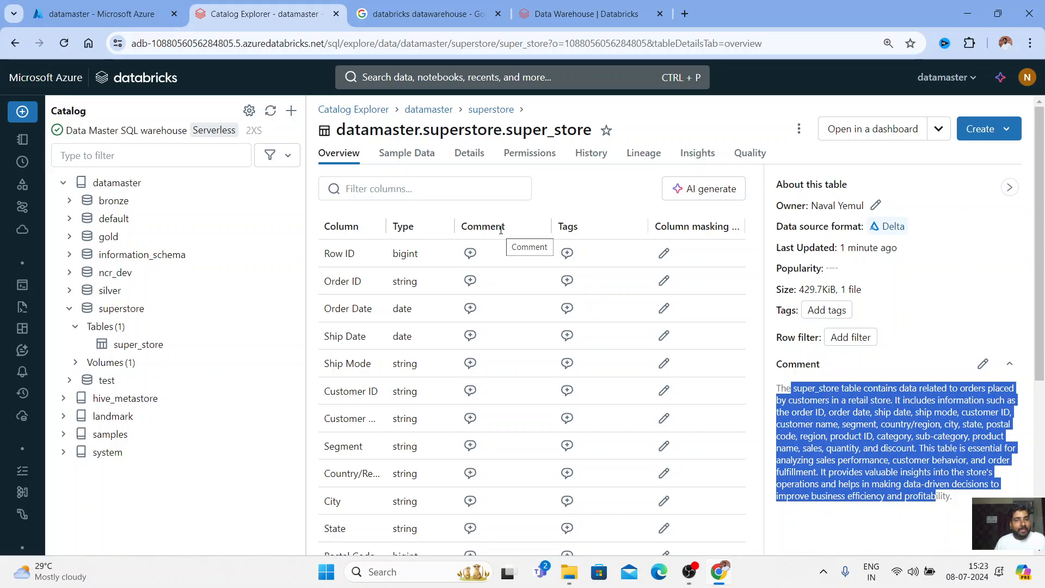
Generate AI comments for the super_store columns and accept the suggestions for Row ID, Order Date and Ship Date
click(692, 198)
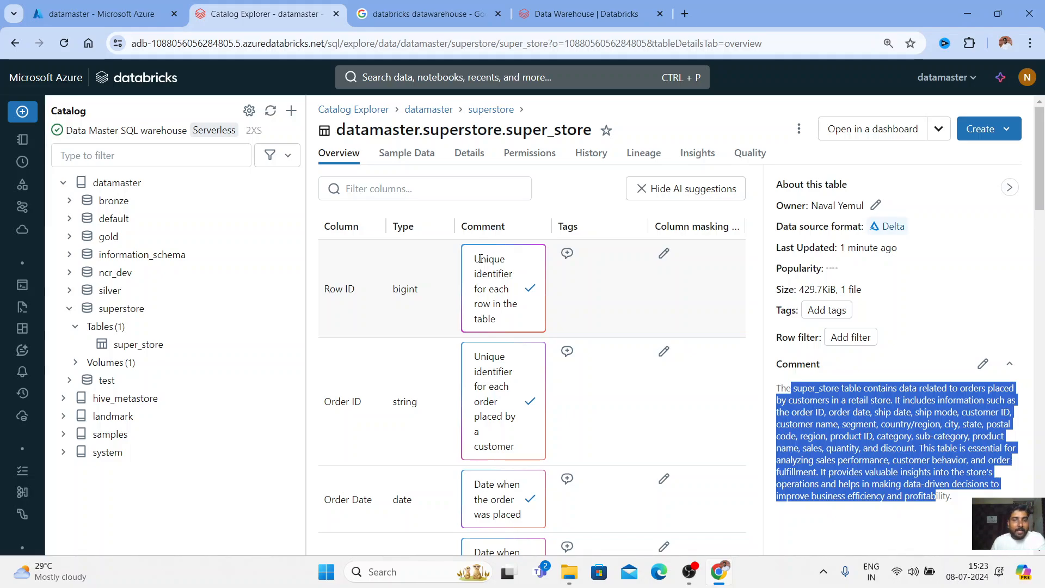
drag(481, 258, 534, 301)
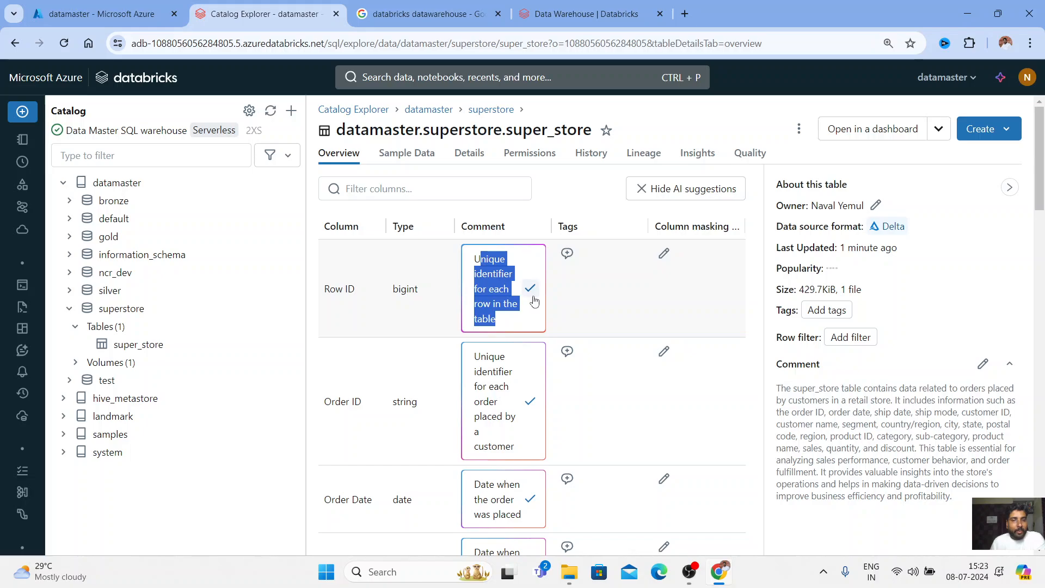
click(532, 294)
click(535, 294)
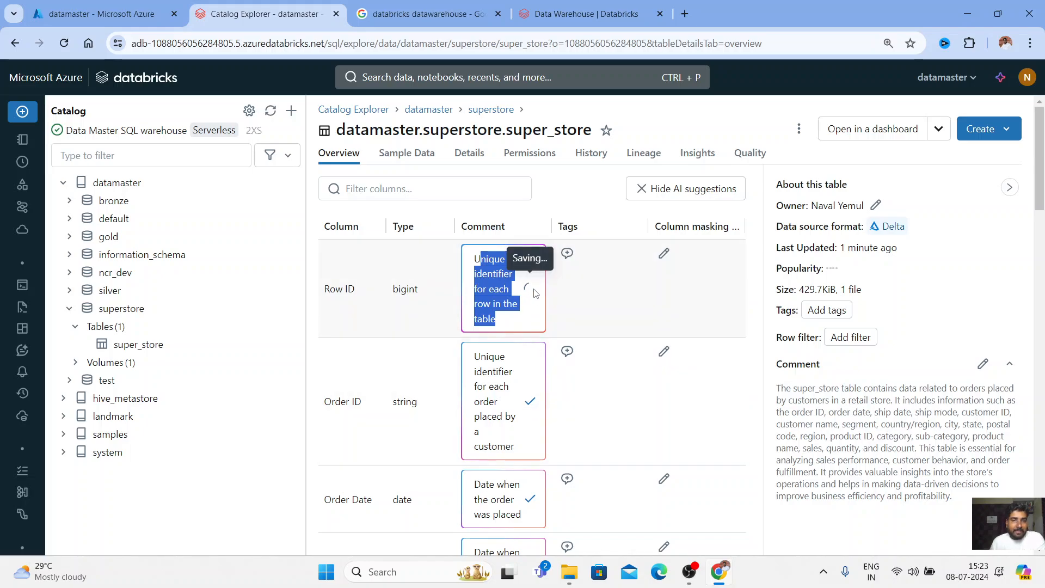
scroll(530, 397, down, 3)
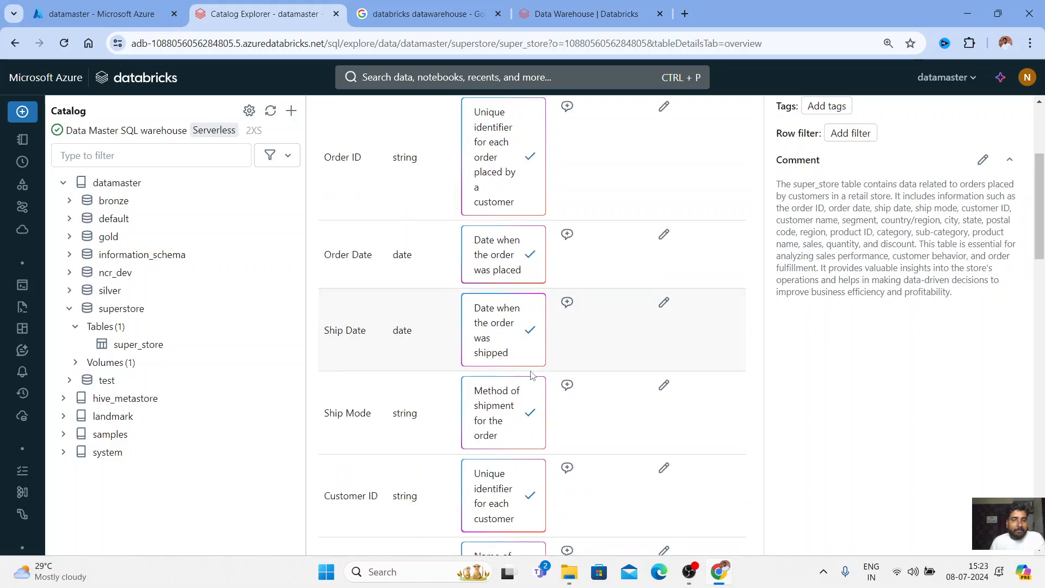
click(529, 255)
click(528, 331)
Accept the AI suggested comments for the Category and Sub-Category columns
scroll(530, 406, down, 3)
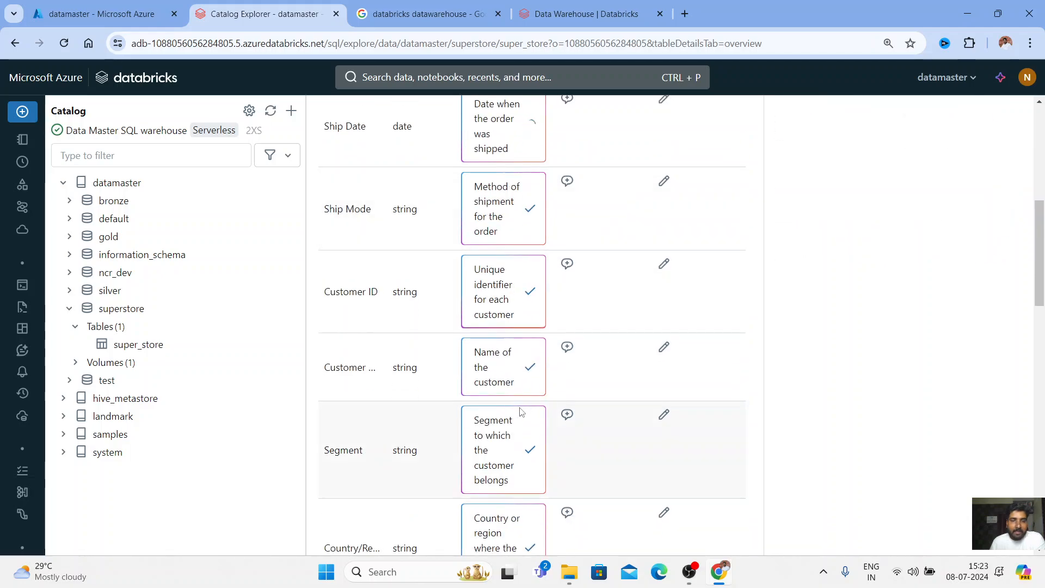
scroll(455, 408, down, 10)
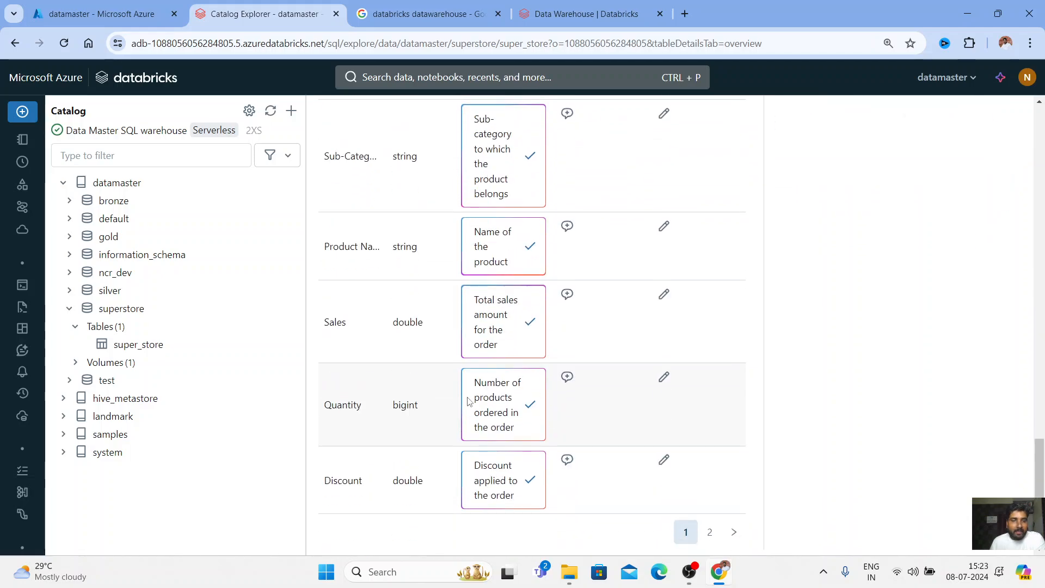
scroll(531, 261, up, 3)
click(529, 258)
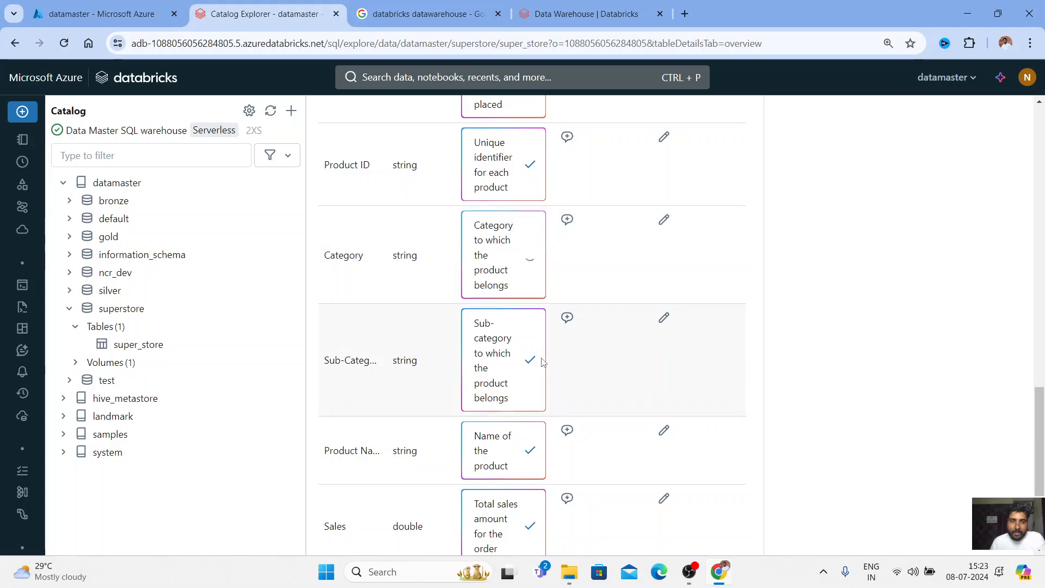
click(530, 360)
Accept the AI suggested comments for the Discount, Quantity and Sales columns
scroll(530, 360, down, 3)
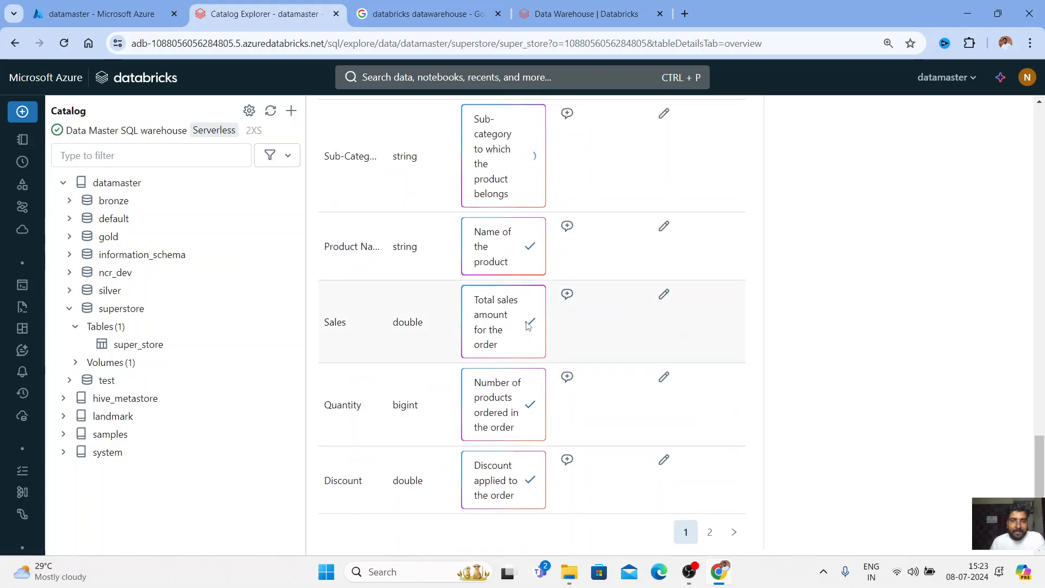
scroll(535, 338, up, 1)
scroll(532, 522, down, 1)
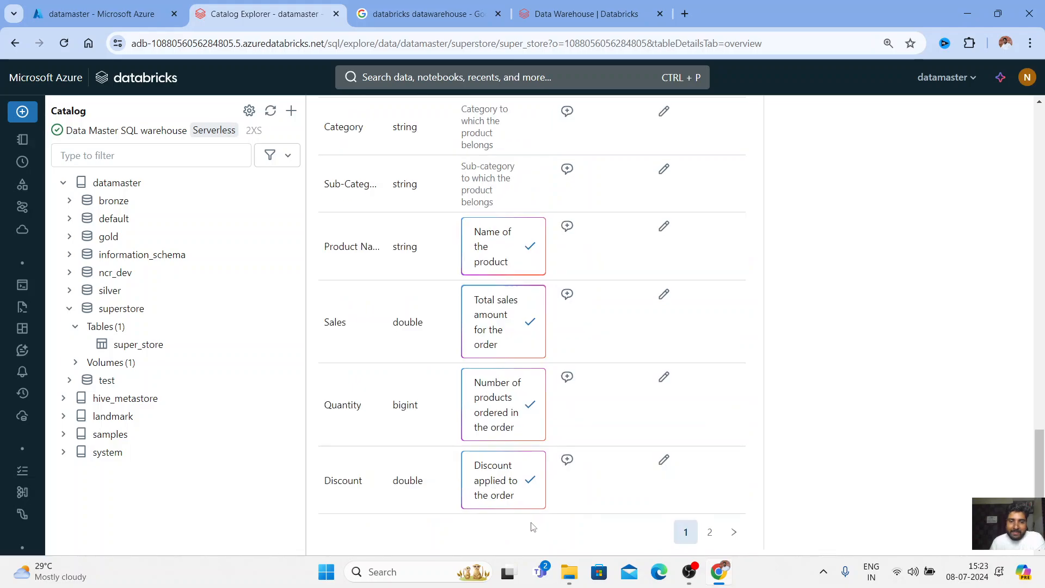
click(531, 478)
click(532, 405)
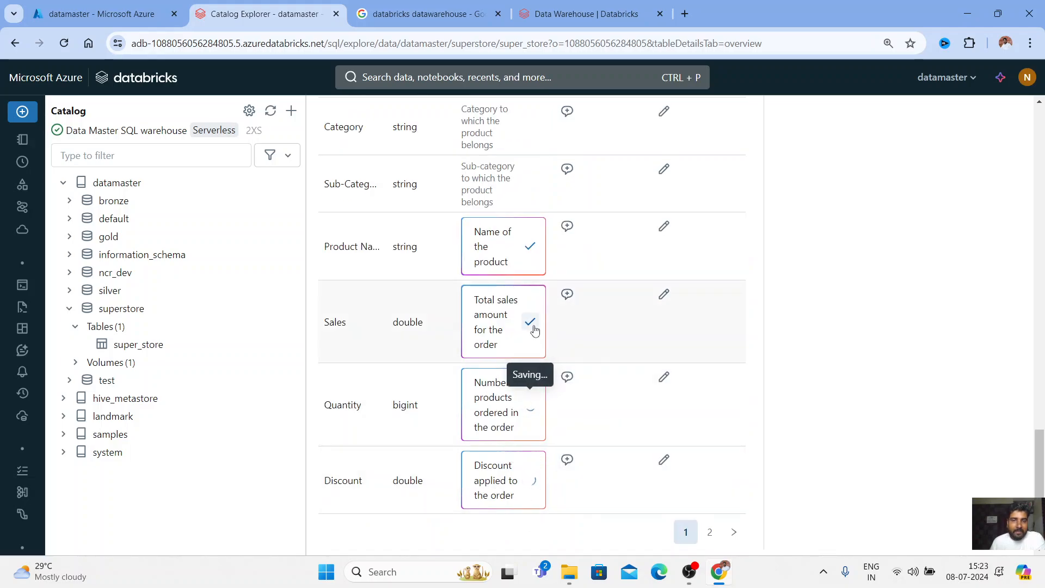
click(532, 324)
Accept the AI suggested comments for the Order ID and Ship Mode columns and read the one for Customer ID
scroll(581, 266, up, 1)
scroll(626, 294, up, 6)
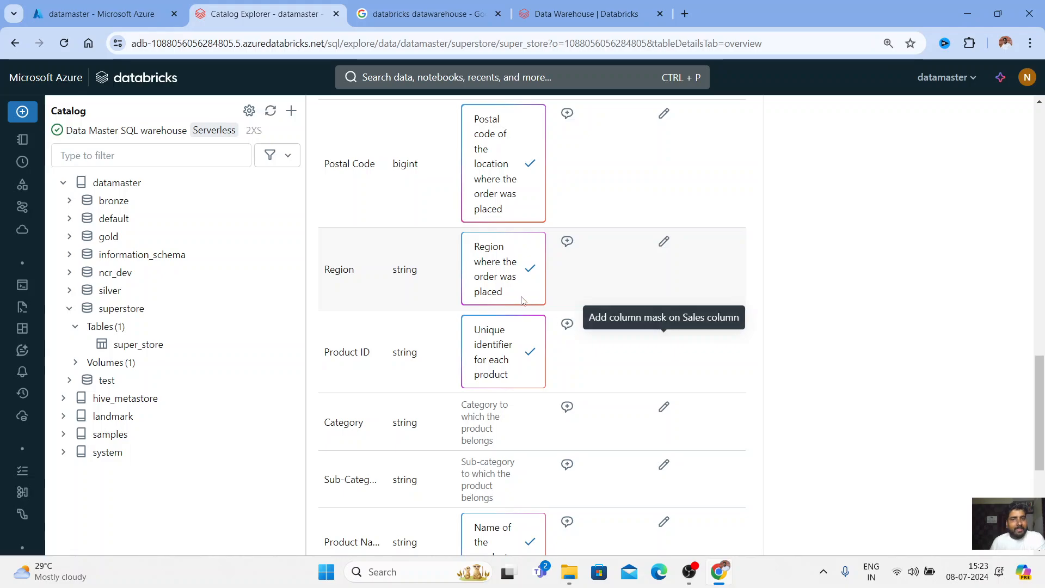
scroll(597, 336, up, 10)
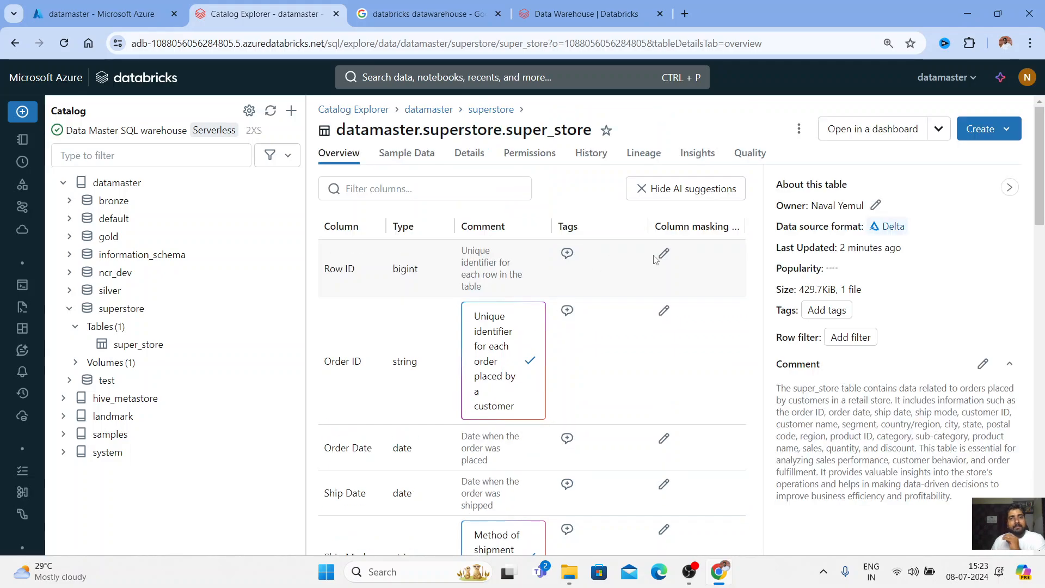
click(530, 361)
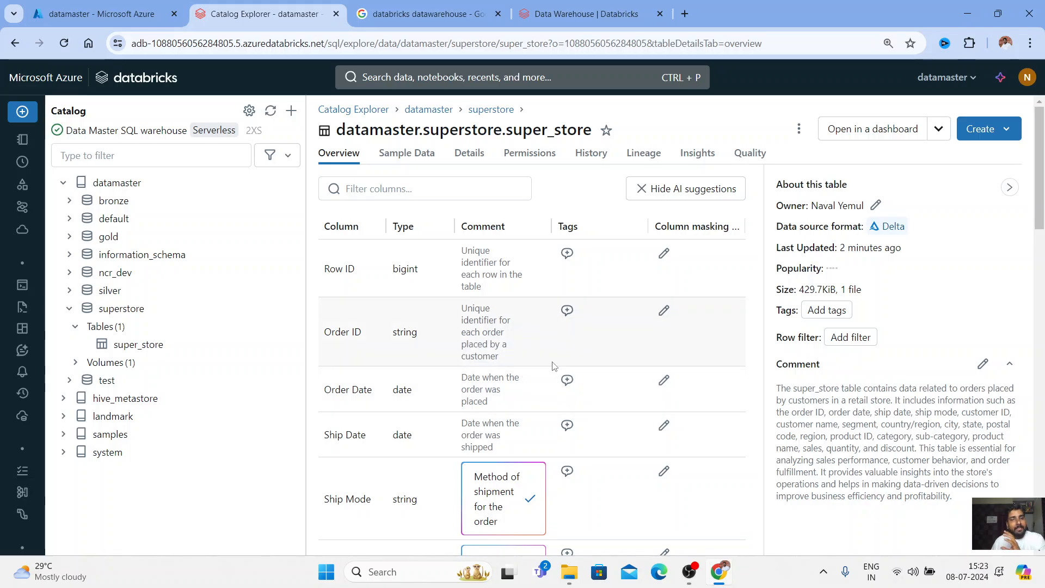
click(529, 499)
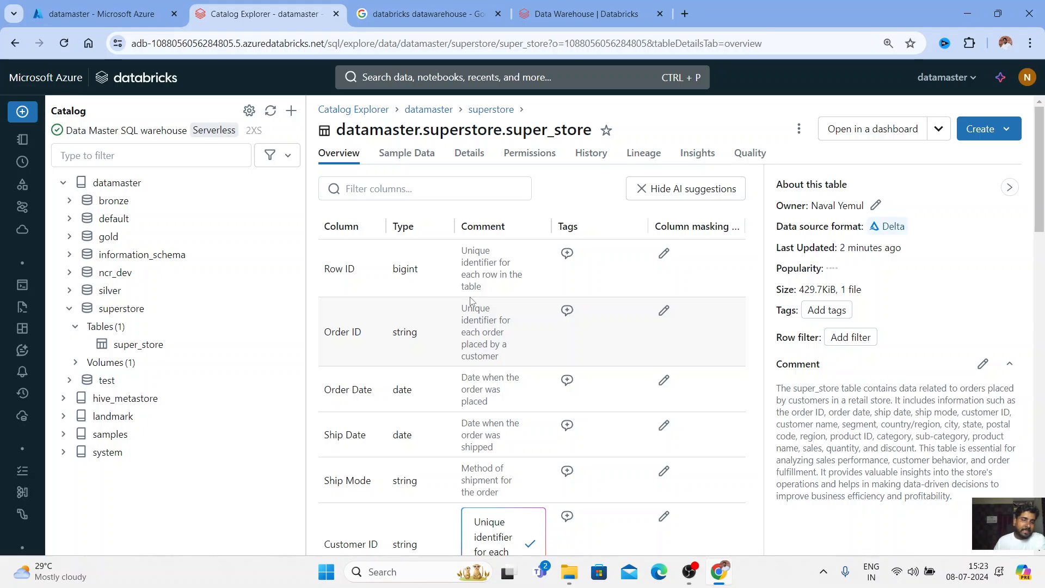
scroll(492, 328, down, 3)
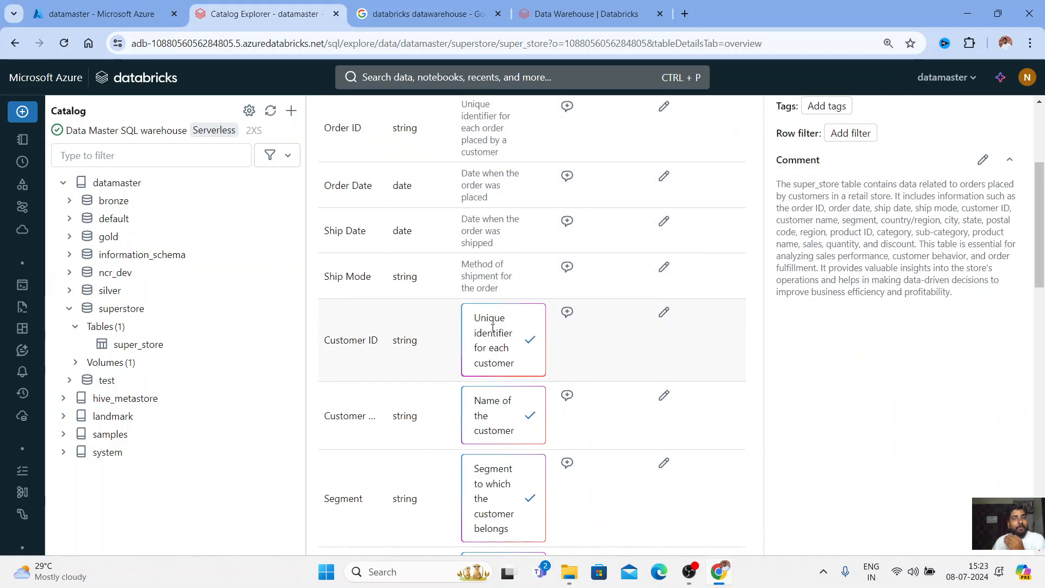
double_click(510, 366)
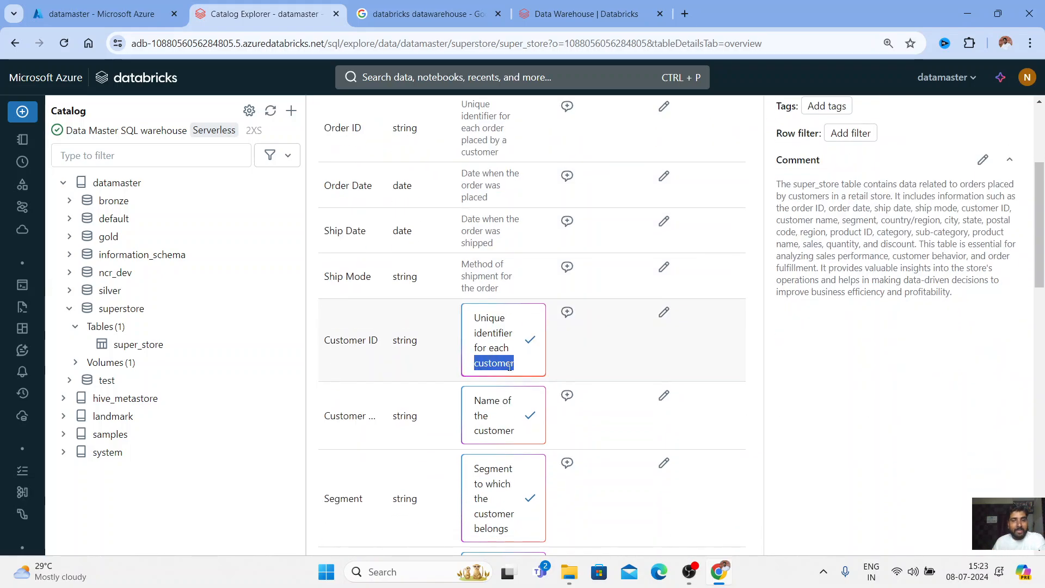
click(521, 364)
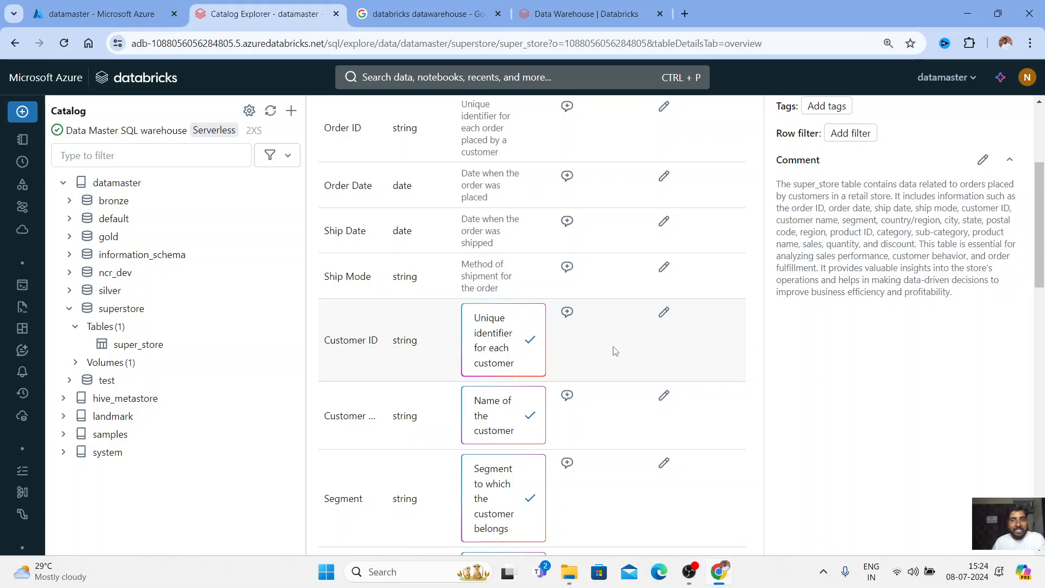
Check the options for opening the super_store table in other BI tools, and open it in a dashboard
scroll(533, 370, up, 3)
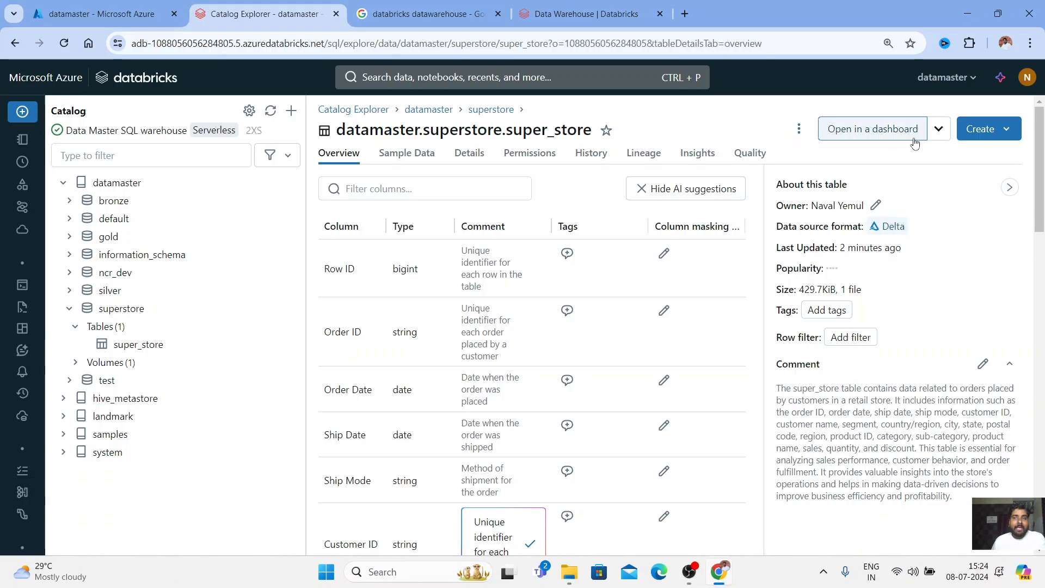
click(939, 128)
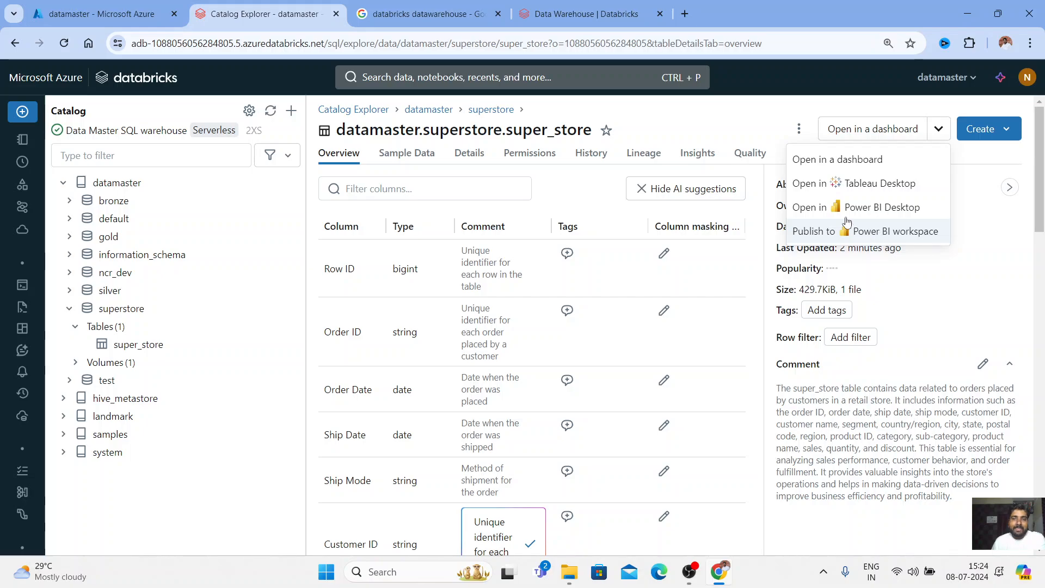
click(844, 145)
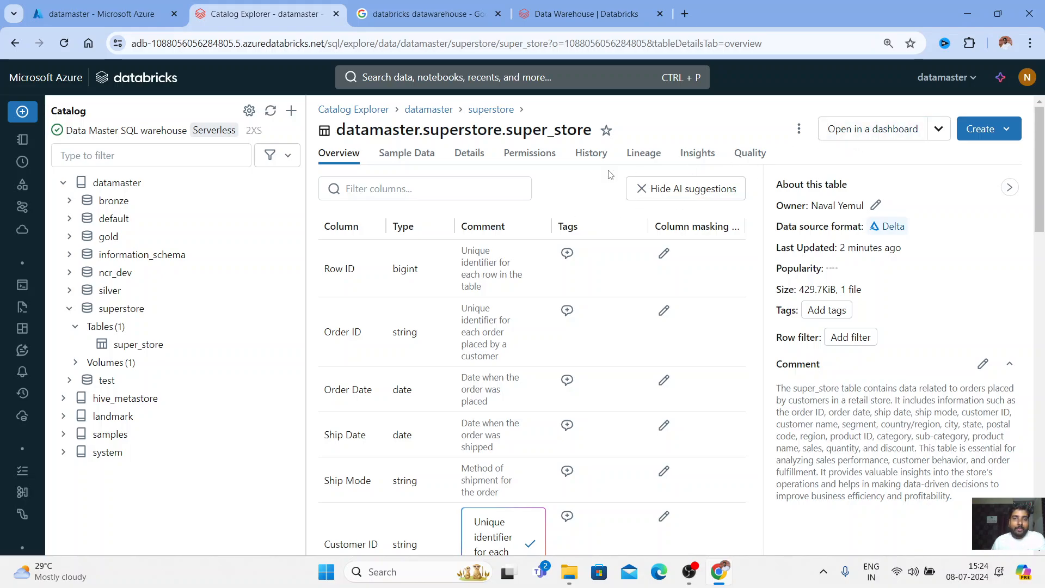
mouse_move(27, 332)
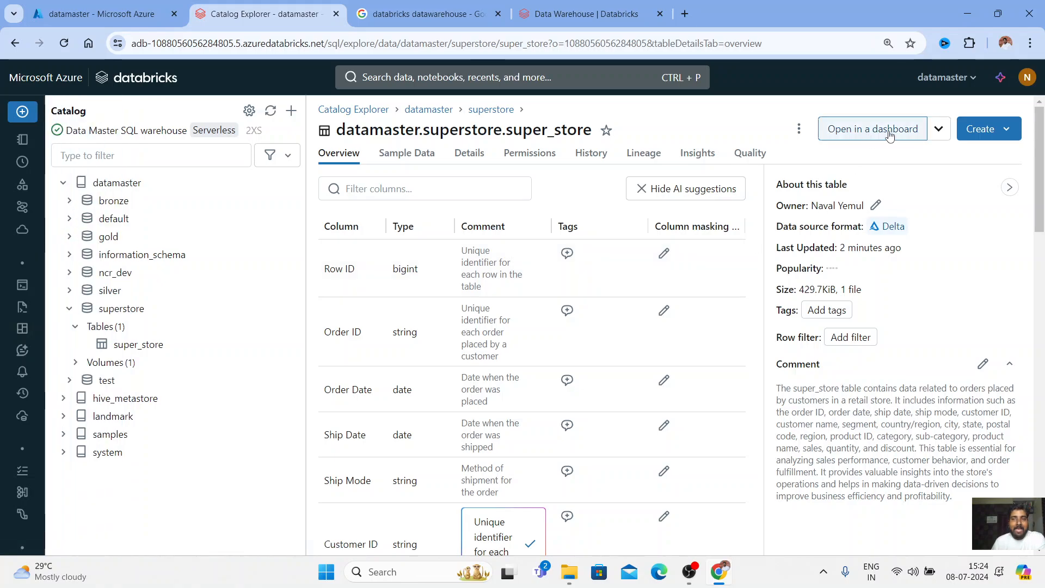
click(873, 135)
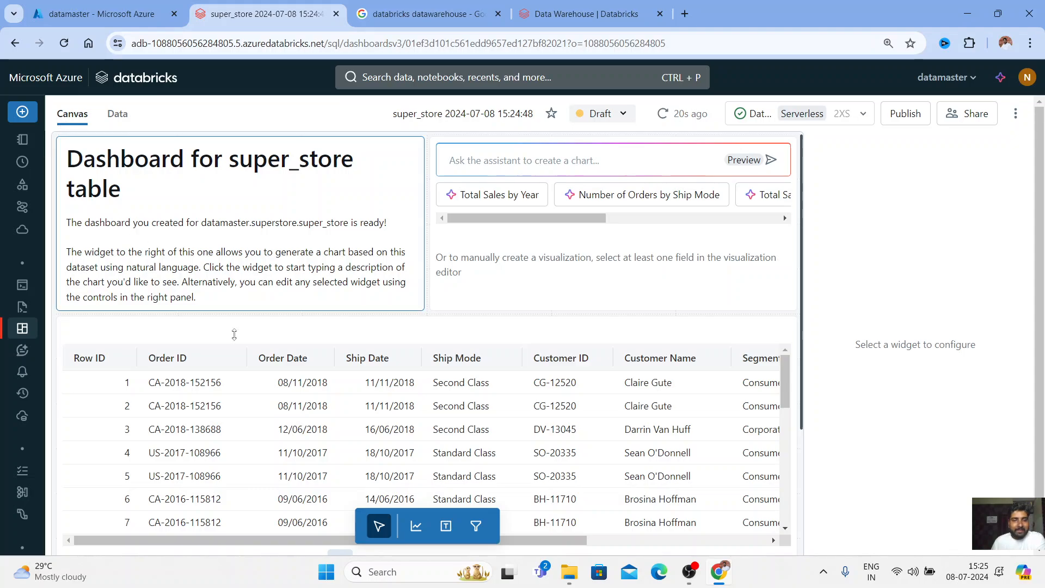
Look through the rows of the super_store table widget and delete the widget from the dashboard canvas
click(781, 455)
mouse_move(572, 541)
mouse_down()
mouse_move(734, 536)
mouse_move(572, 536)
mouse_up()
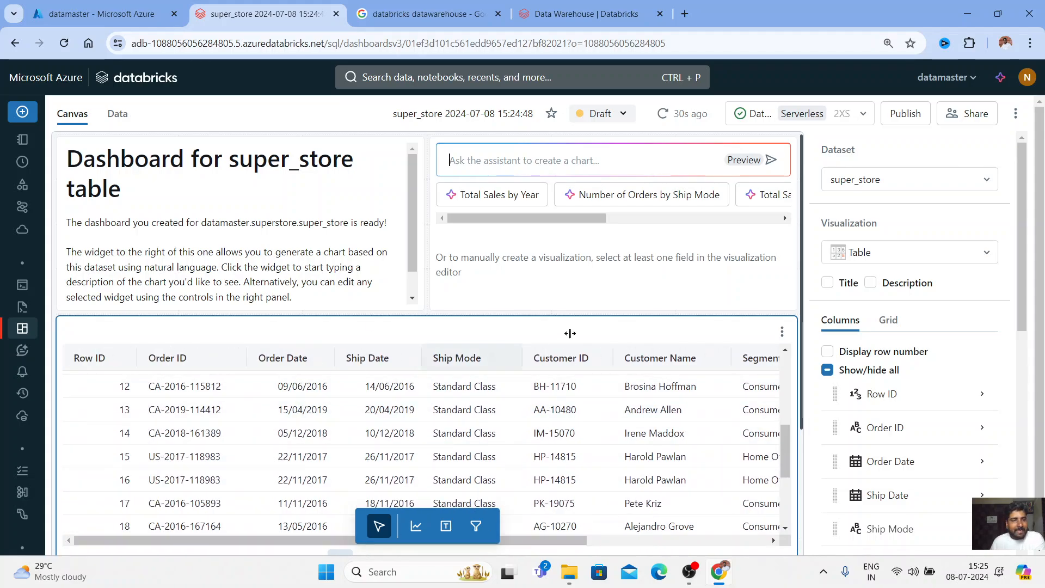
click(782, 332)
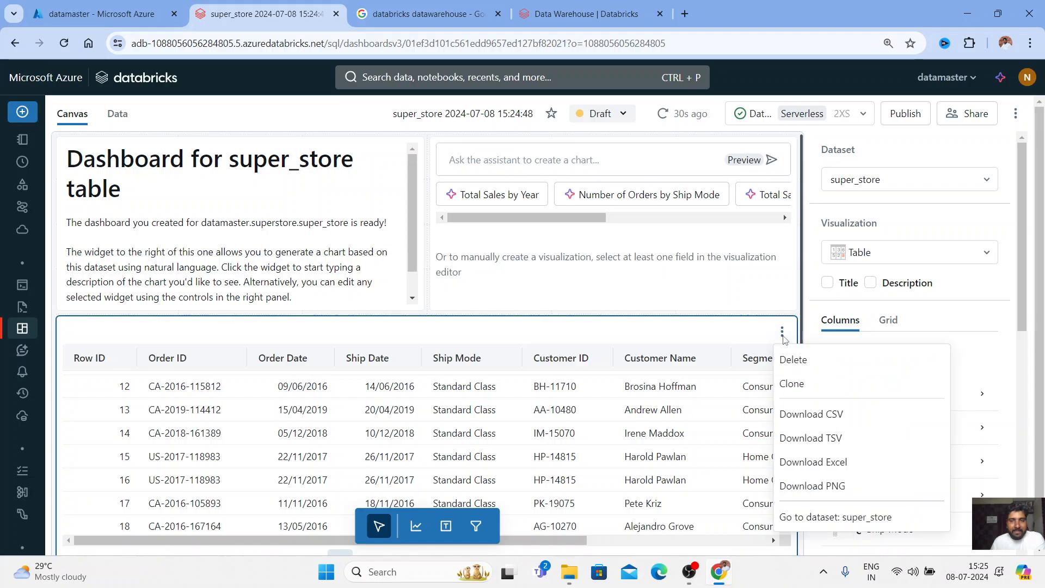
click(793, 359)
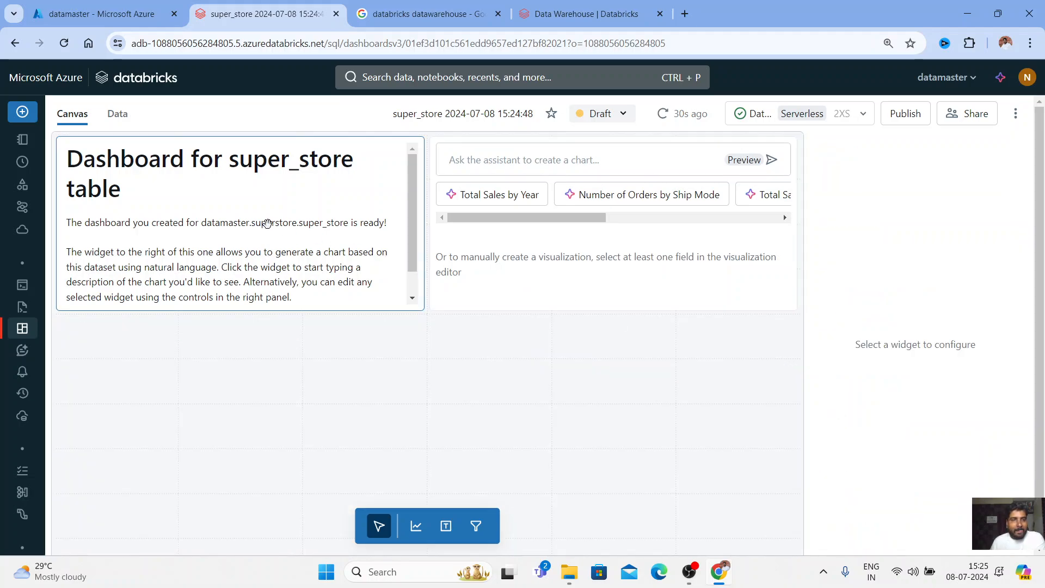
Delete the introductory text from the text widget, keeping only the heading "Dashboard for super_store table"
click(293, 221)
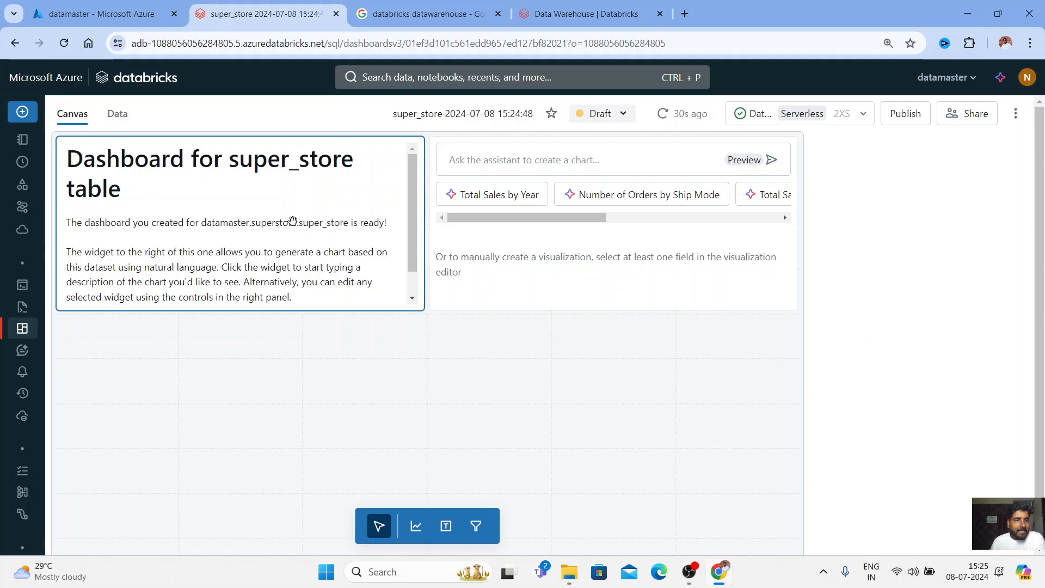
click(346, 203)
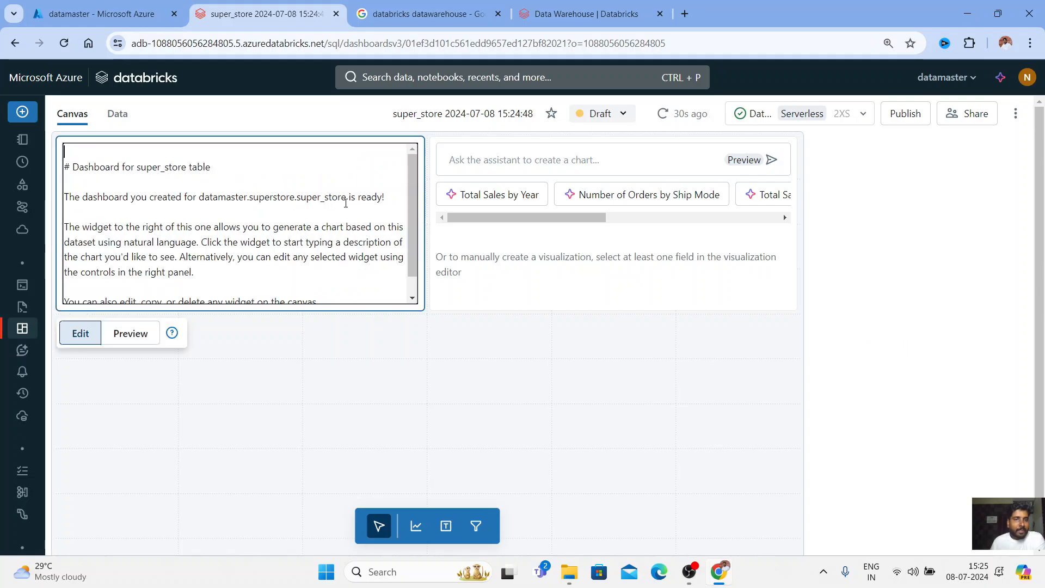
scroll(308, 291, down, 1)
drag(343, 291, 52, 174)
key(BackSpace)
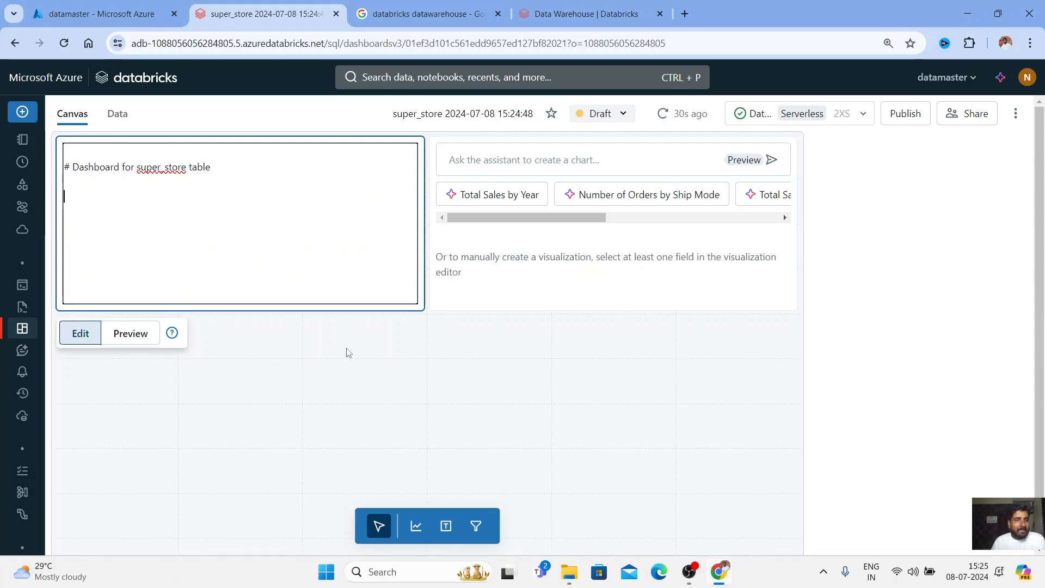
key(BackSpace)
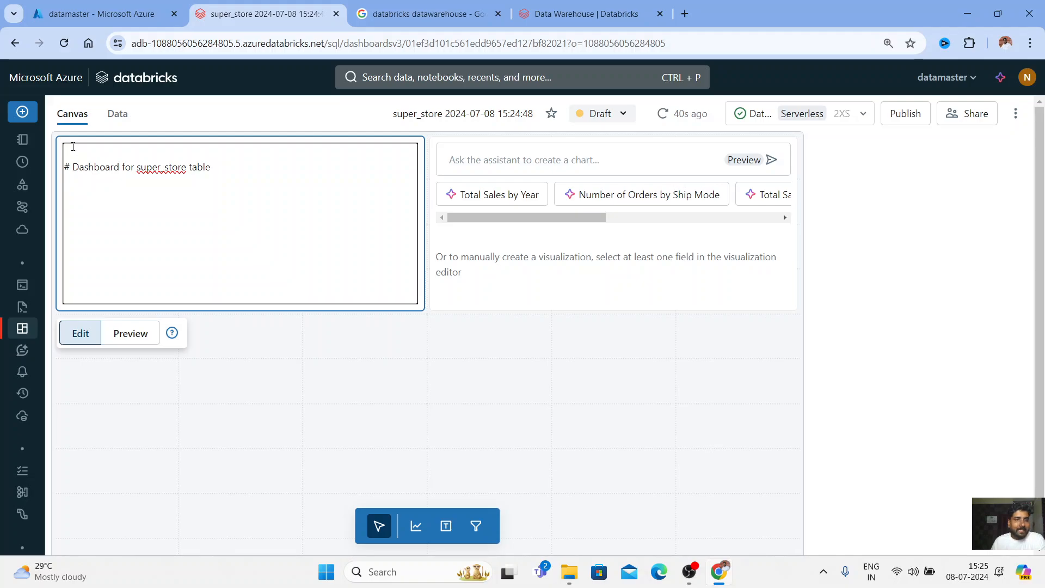
click(314, 370)
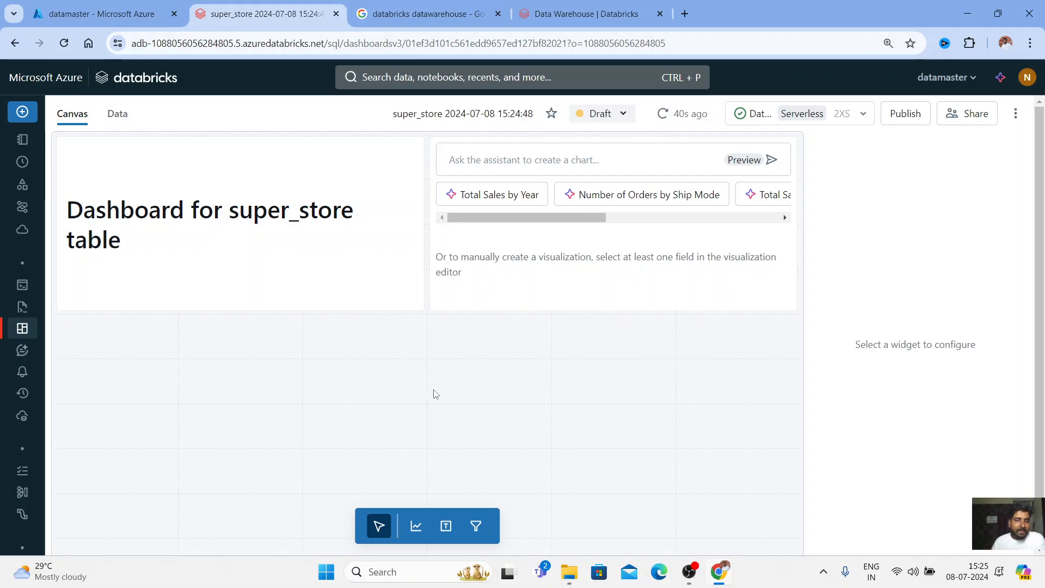
Add a visualization widget on the canvas directly below the "Dashboard for super_store table" text widget
click(413, 533)
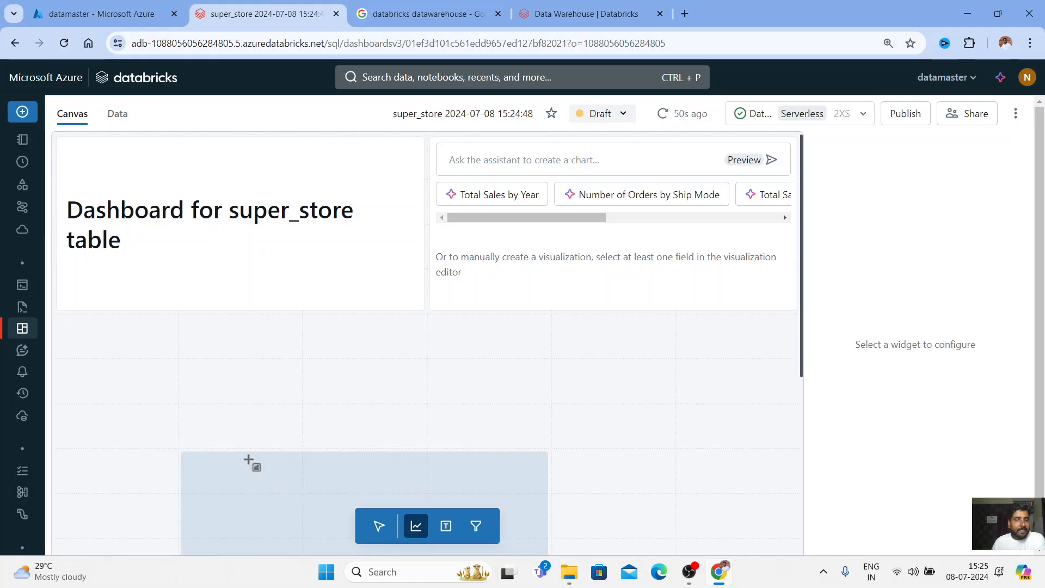
click(113, 337)
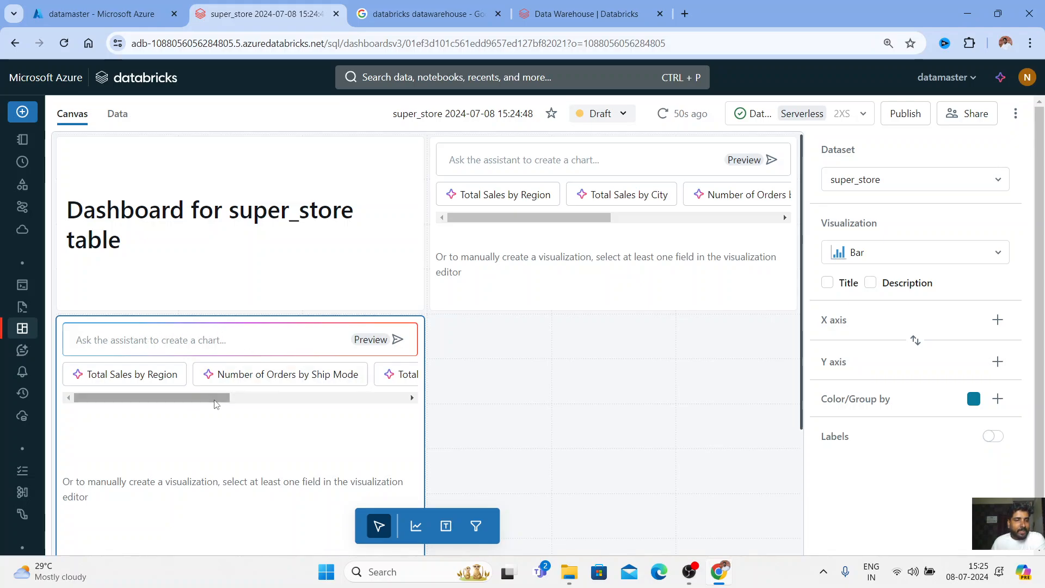
mouse_move(178, 404)
mouse_down()
mouse_move(354, 403)
mouse_move(178, 404)
mouse_up()
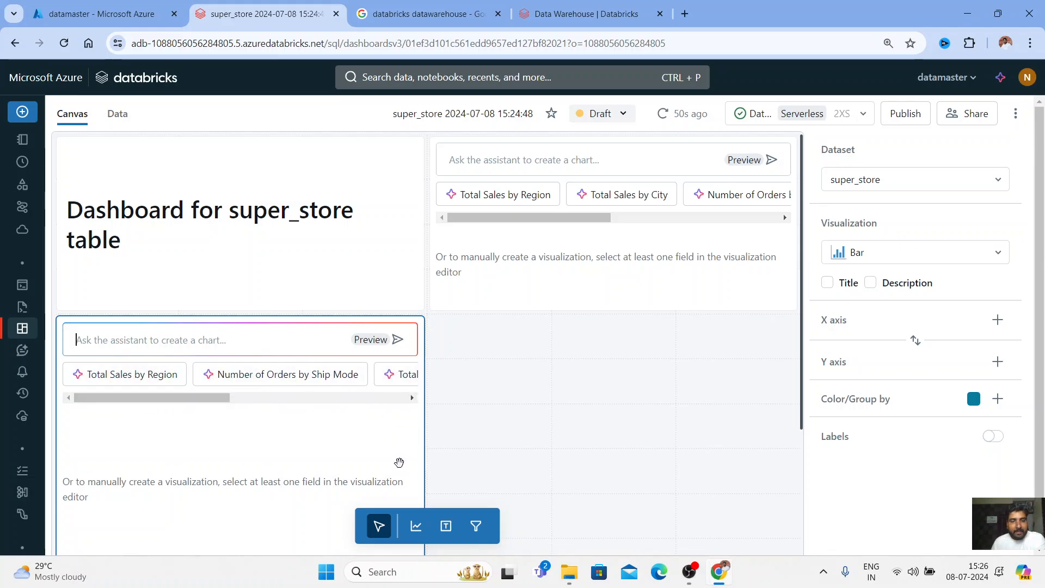
Add a full-width text box above the other widgets with the heading "## superstore dashboard"
click(447, 528)
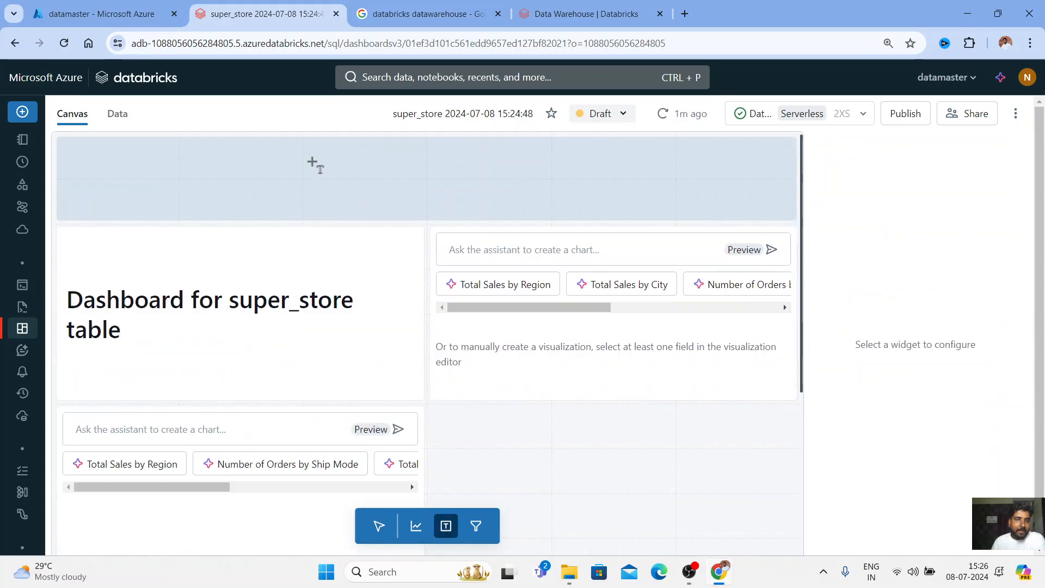
key(Escape)
click(130, 180)
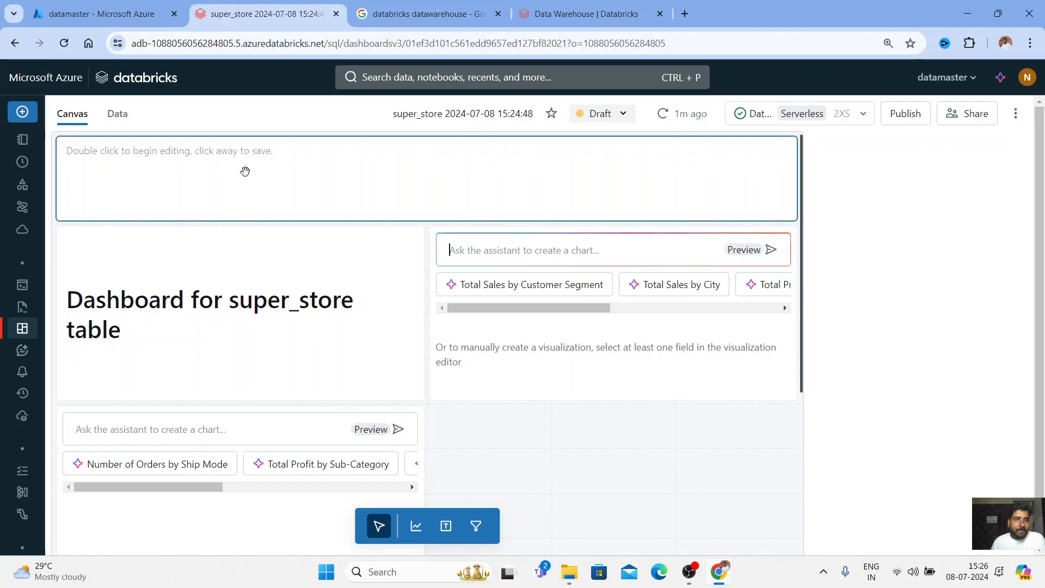
double_click(151, 154)
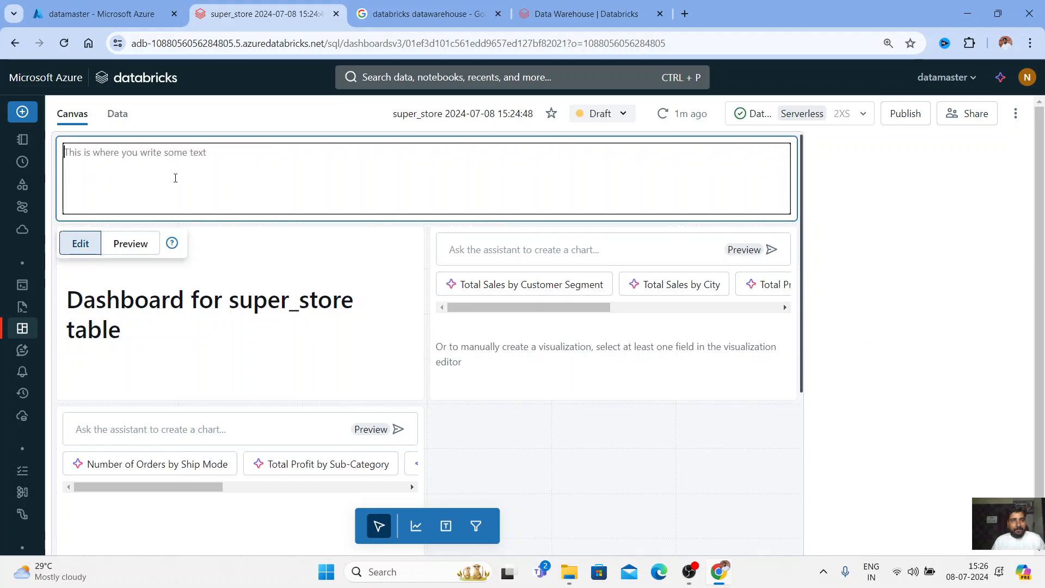
text(## supersto)
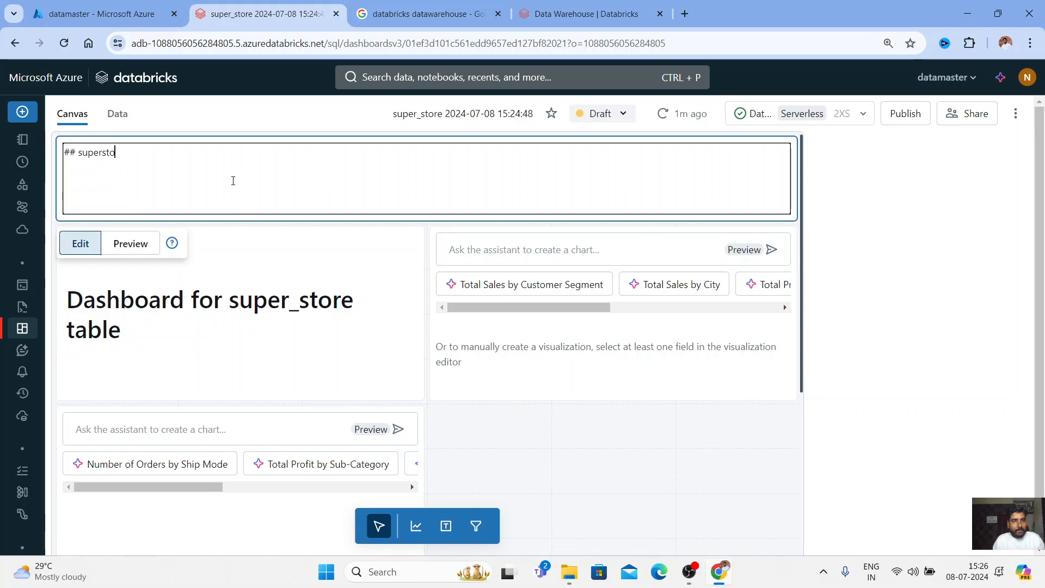
text(re dh)
key(BackSpace)
text(ash)
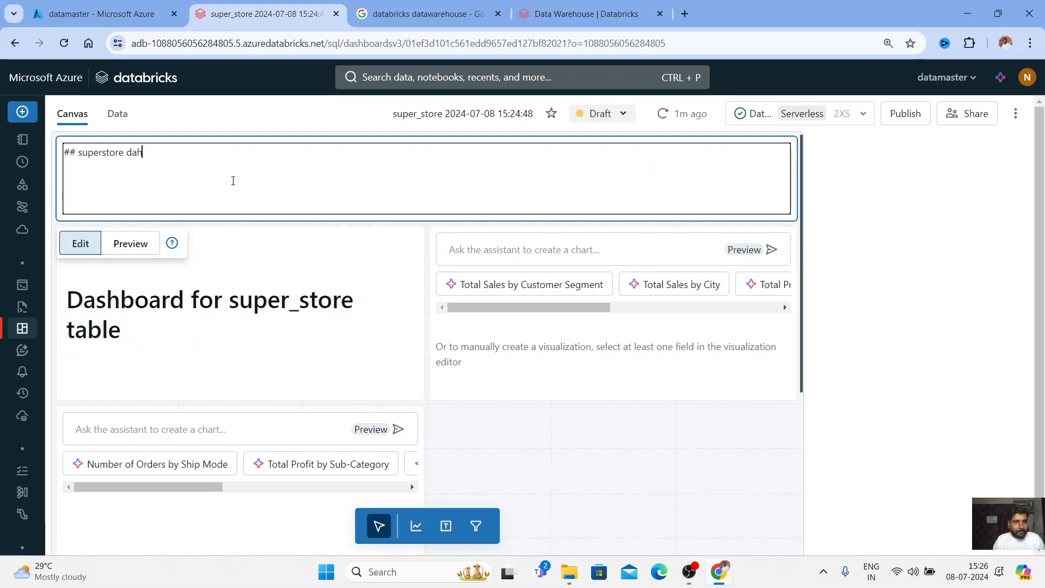
key(BackSpace)
text(shb)
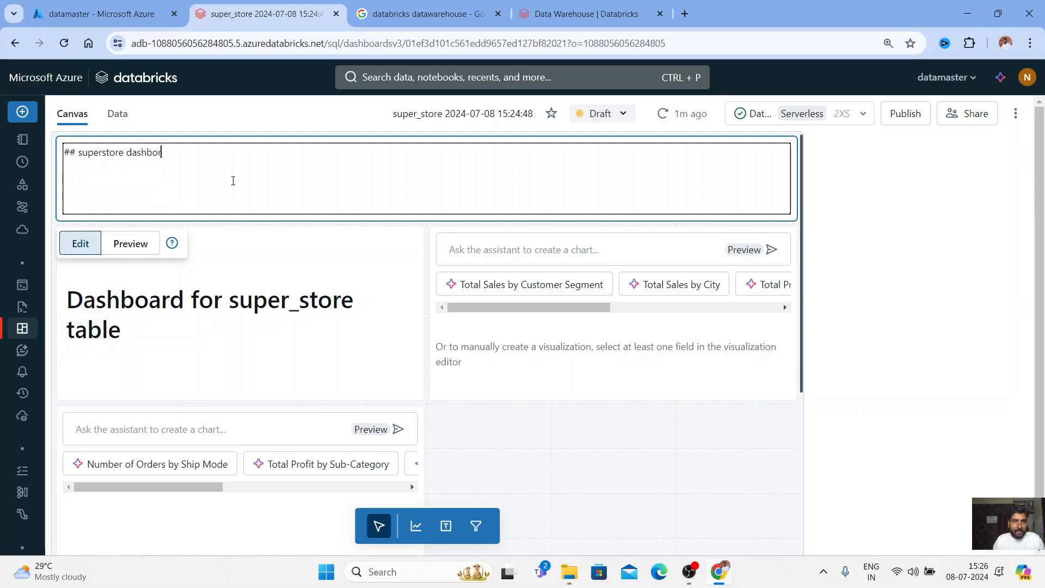
text(oard)
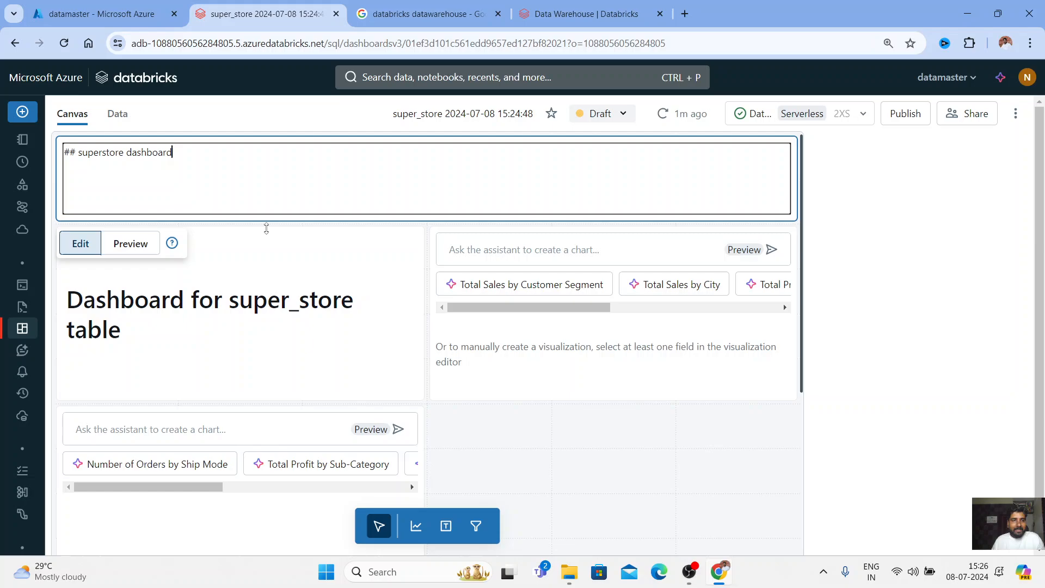
click(581, 474)
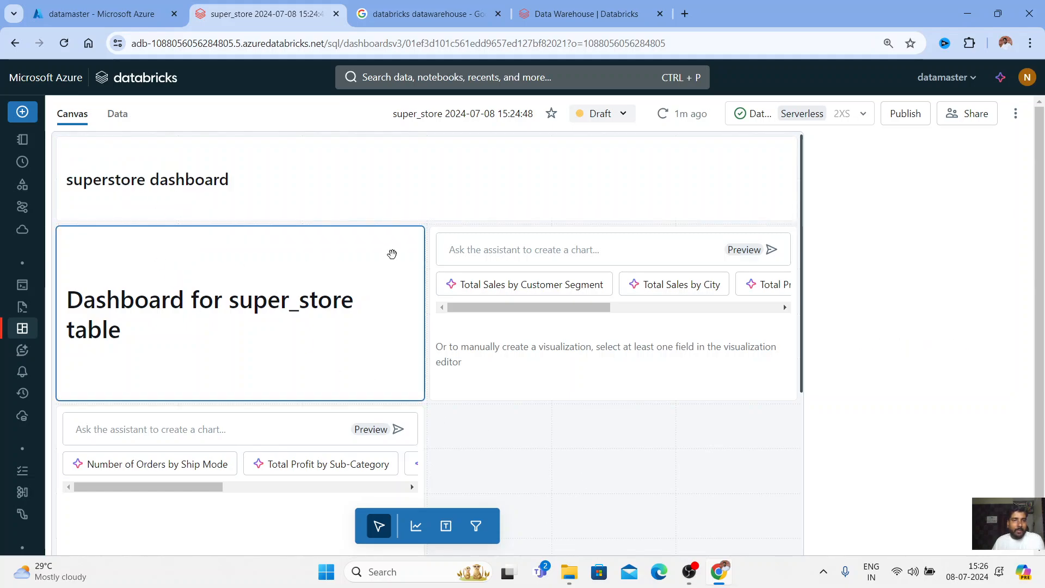
Replace the old "Dashboard for super_store table" text widget with the lower chart widget, sized to match the neighbouring chart widget's height
click(403, 240)
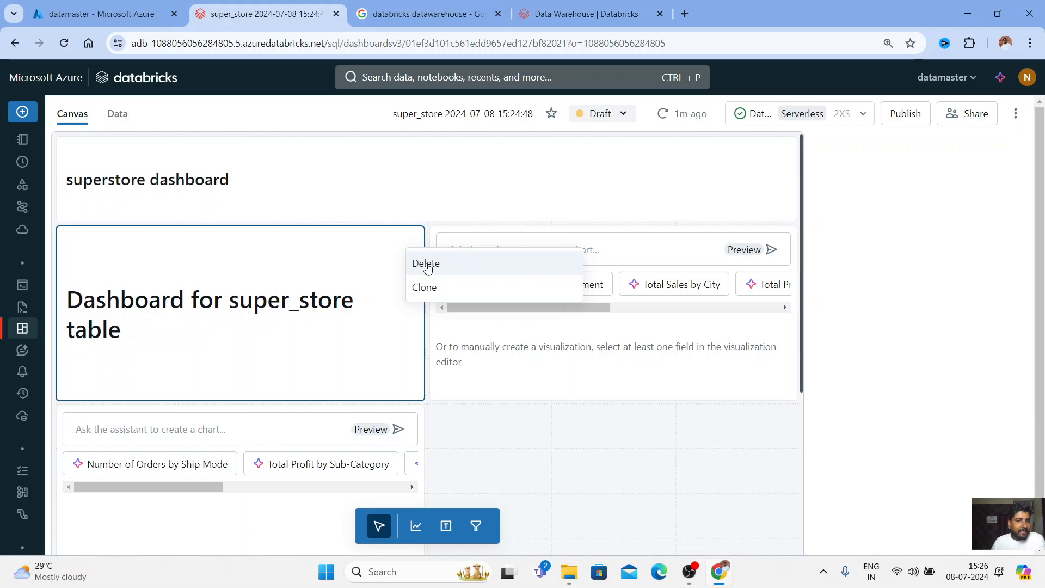
click(422, 263)
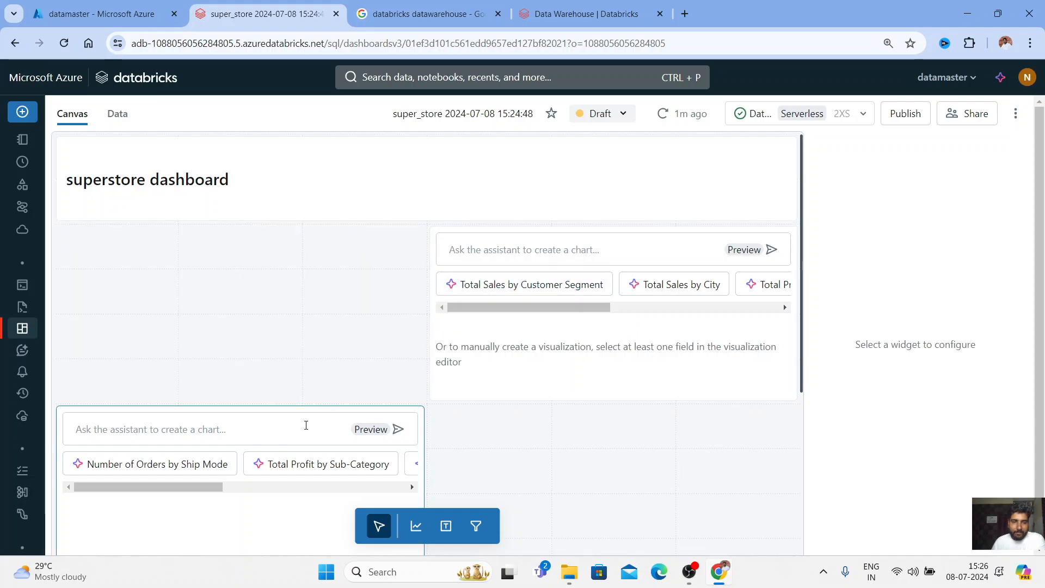
click(305, 426)
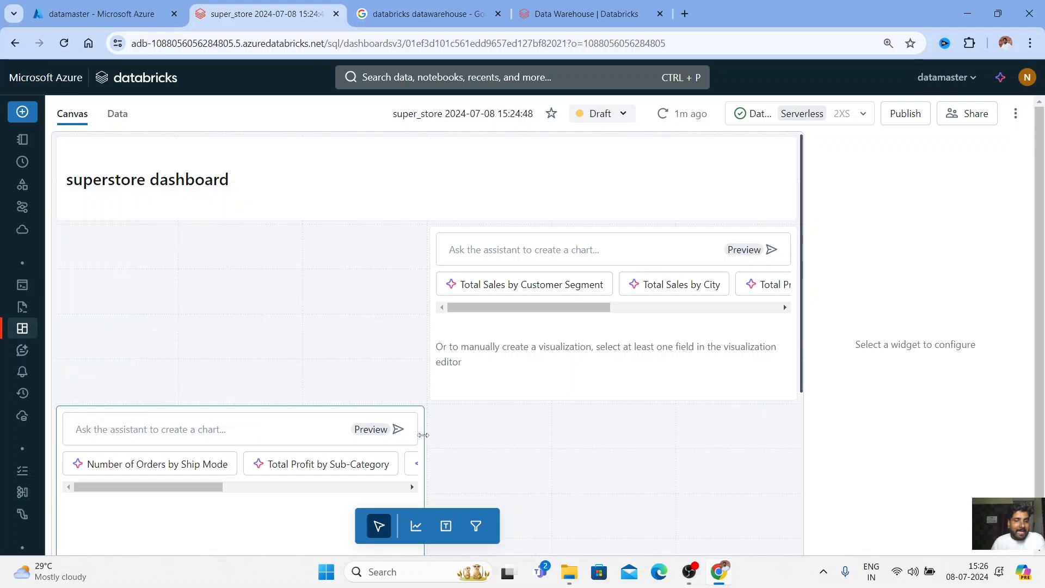
drag(231, 530, 208, 352)
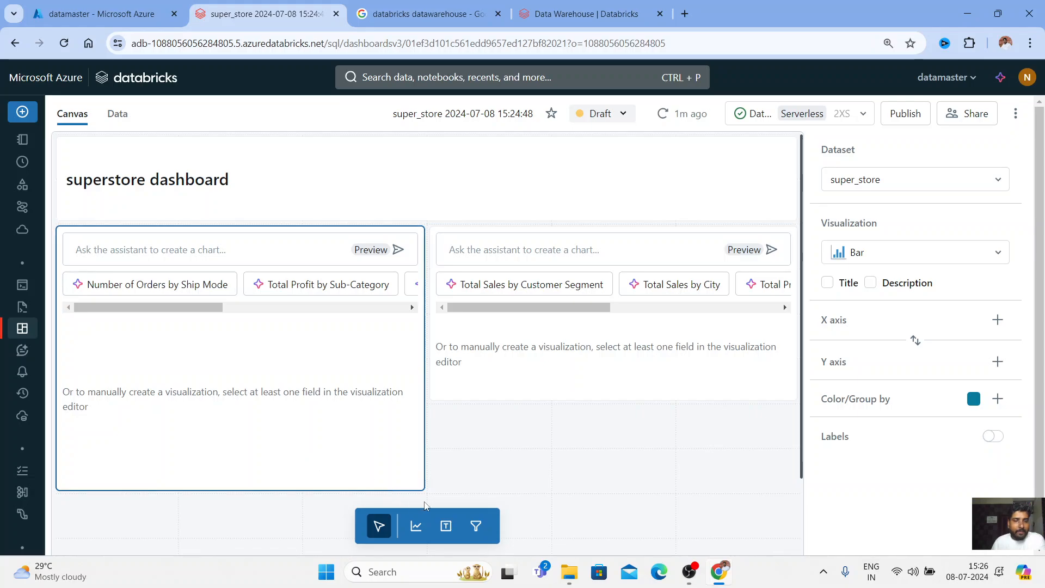
drag(419, 487, 424, 400)
click(588, 457)
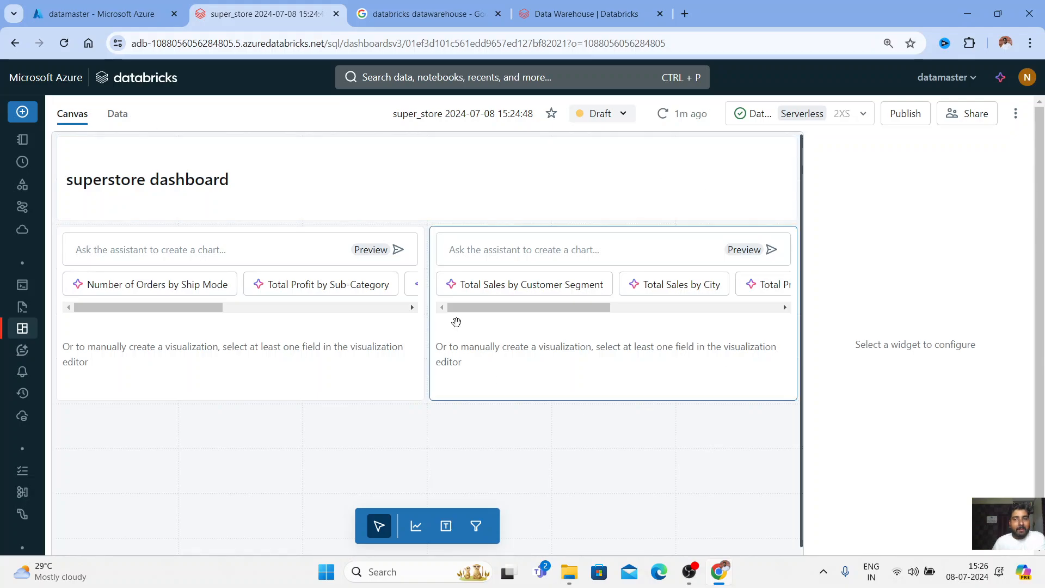
Open the dashboard's datasets and examine the SQL query behind the super_store dataset
click(338, 372)
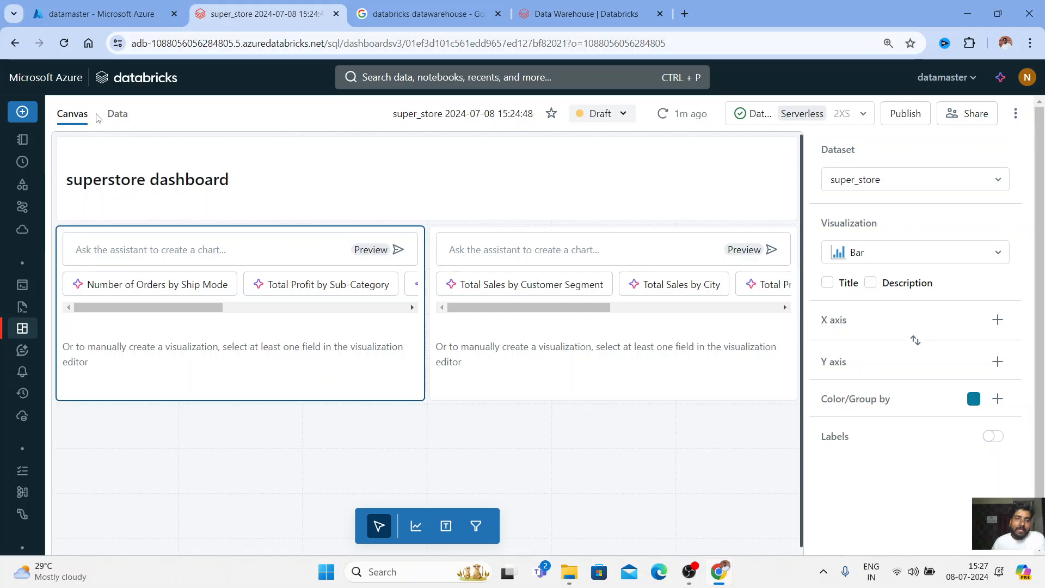
click(116, 115)
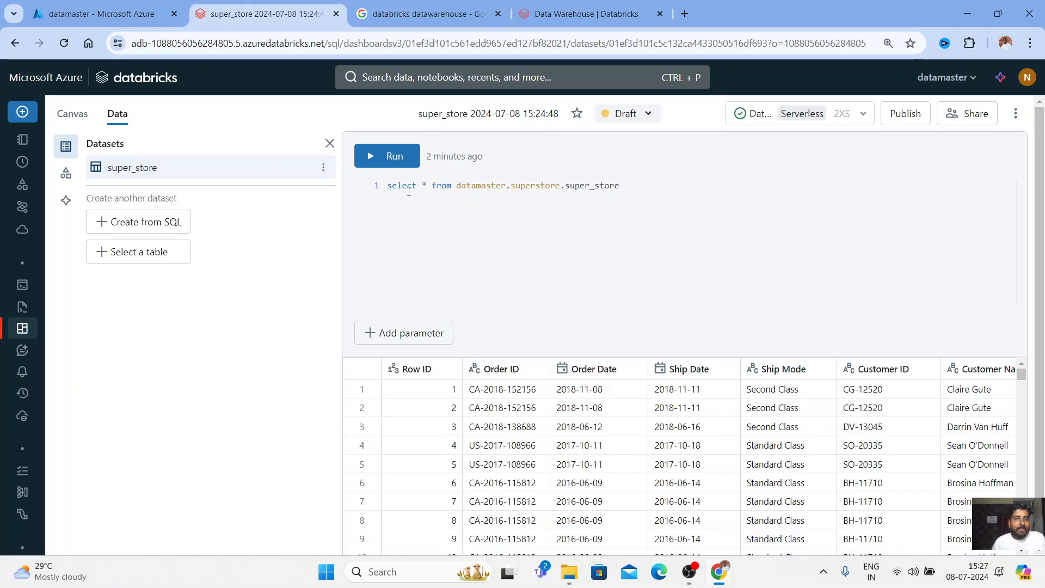
drag(620, 186, 337, 186)
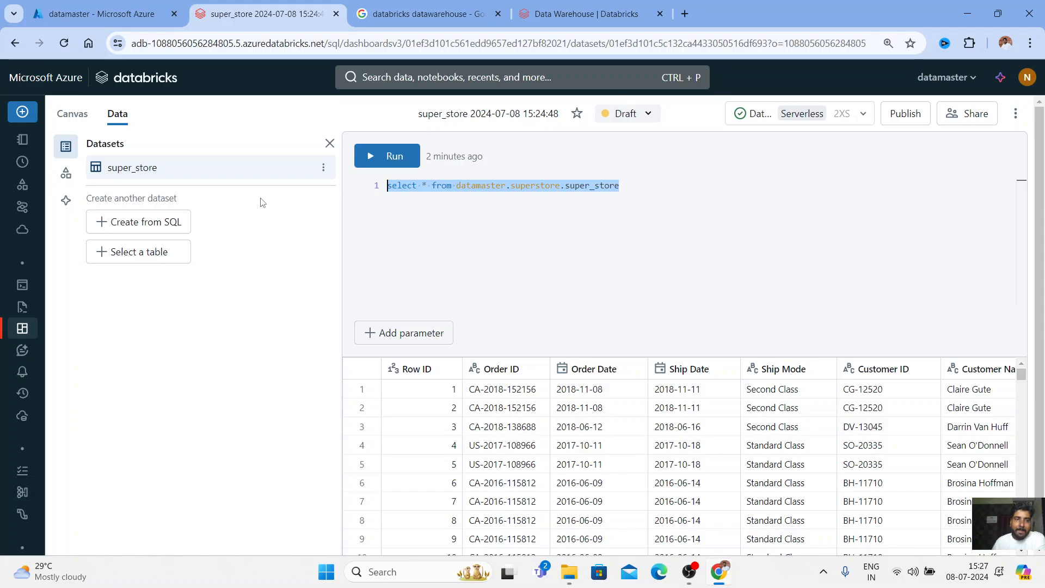
Create another dataset from SQL and name it segment_sales
click(152, 230)
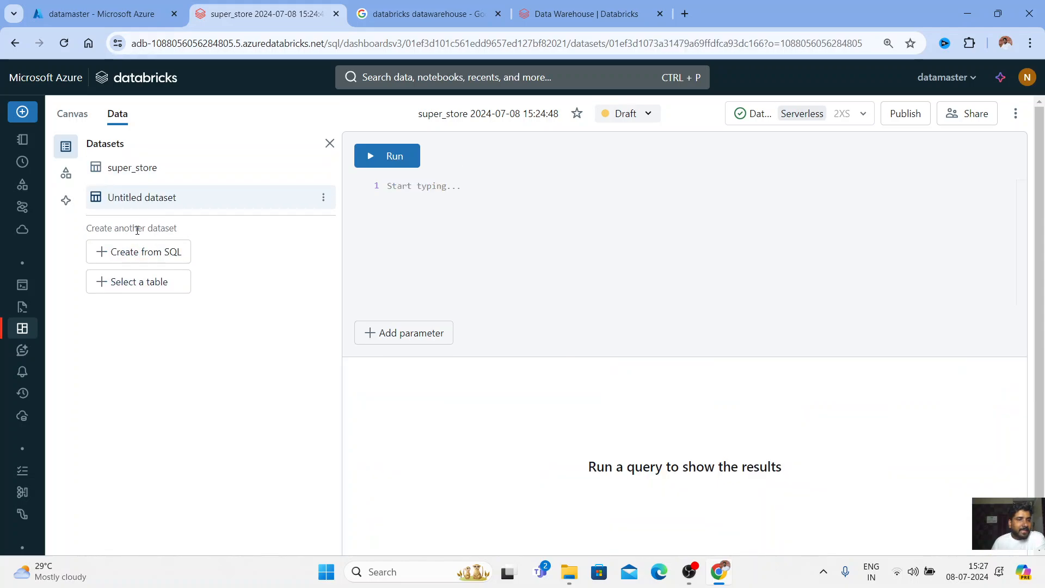
double_click(158, 199)
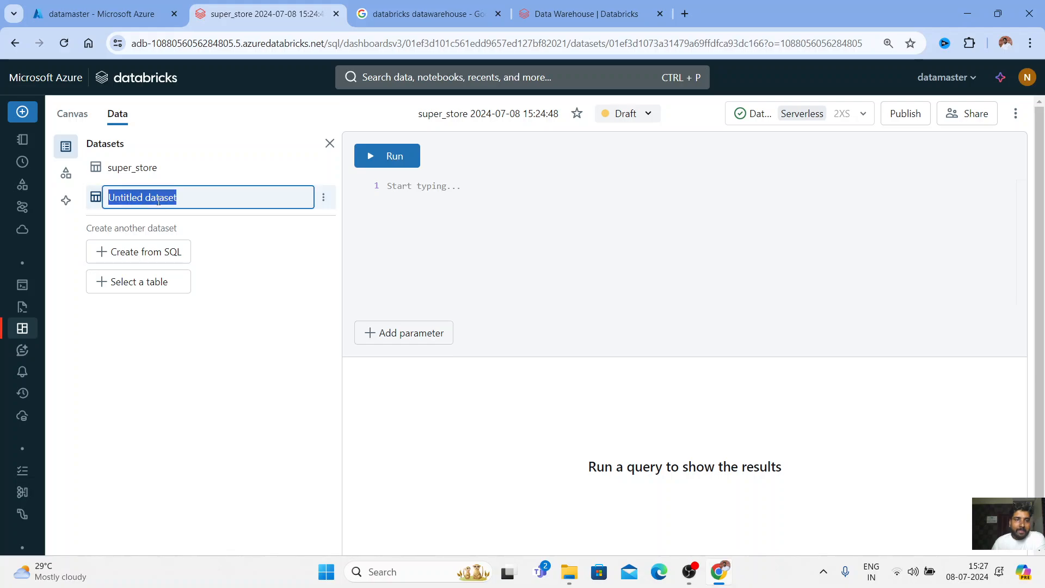
text(s)
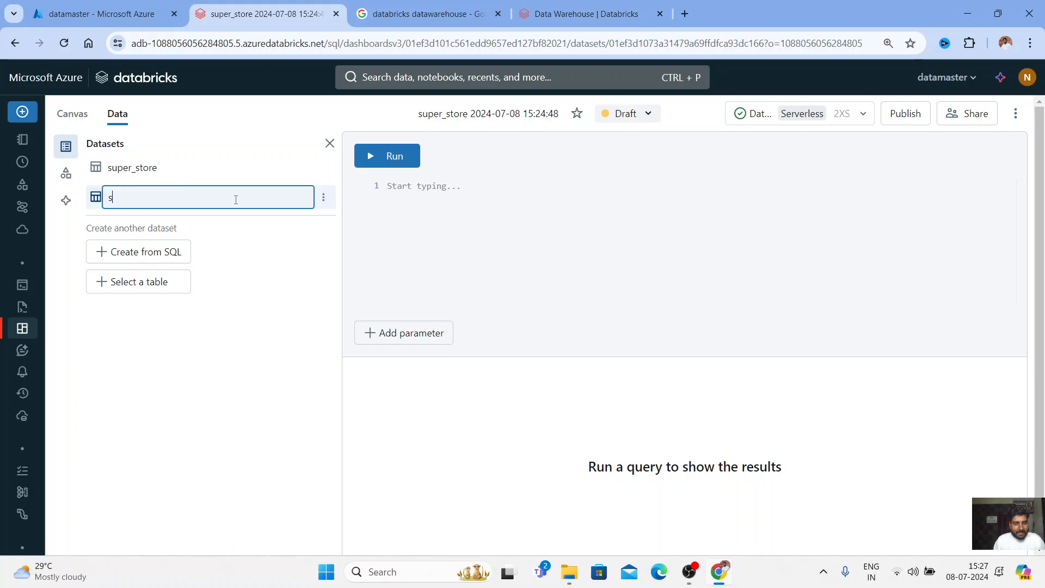
text(egmetn)
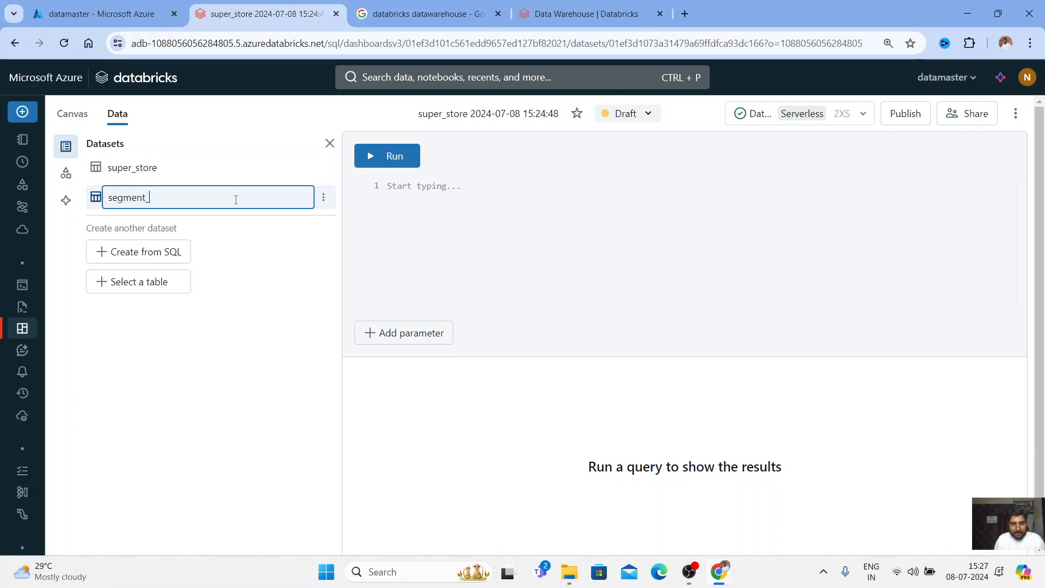
Write the query "select * from super_store" for the segment_sales dataset and run it
click(405, 197)
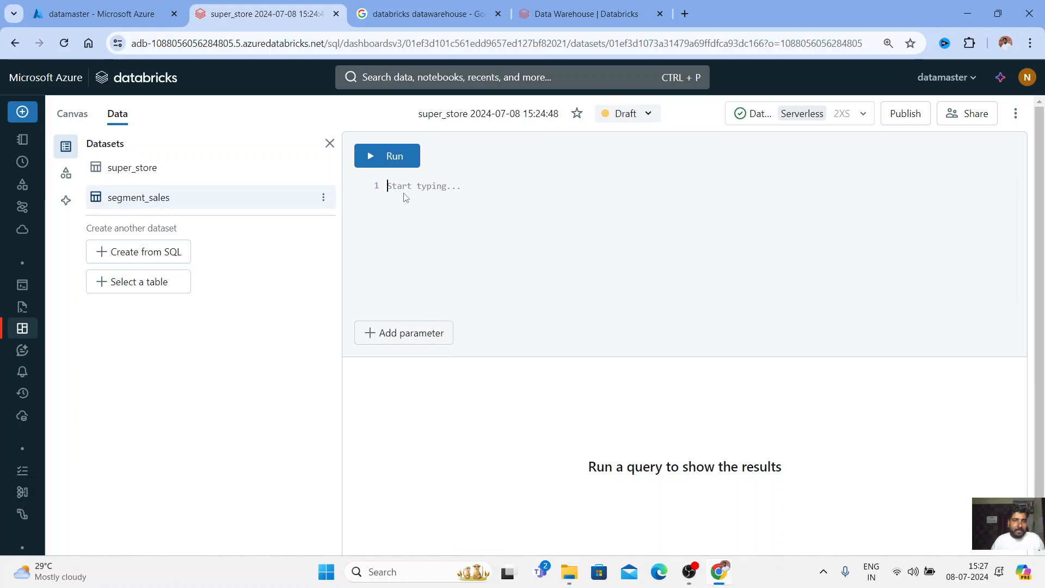
text(select)
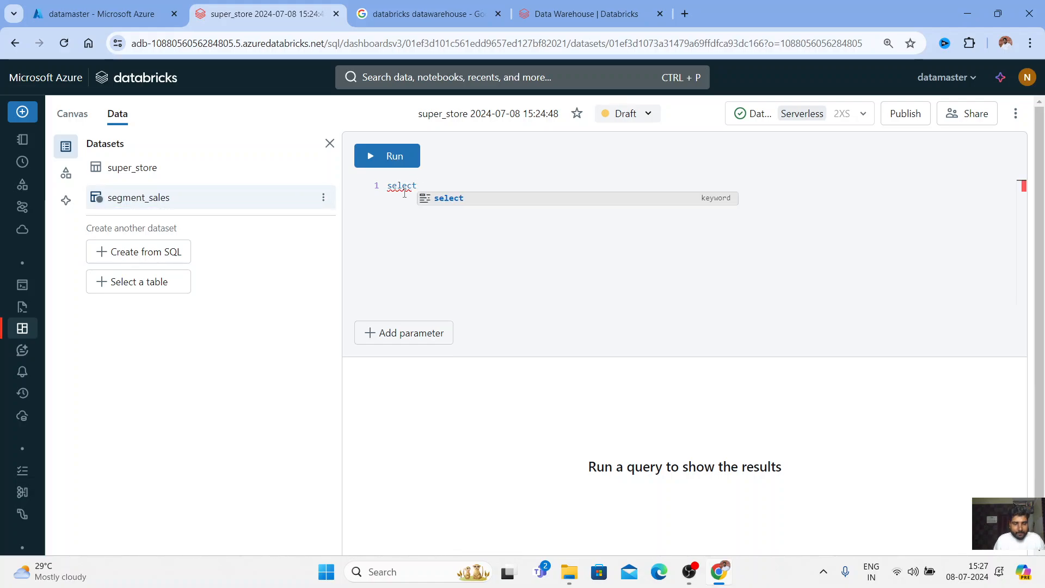
text( * from )
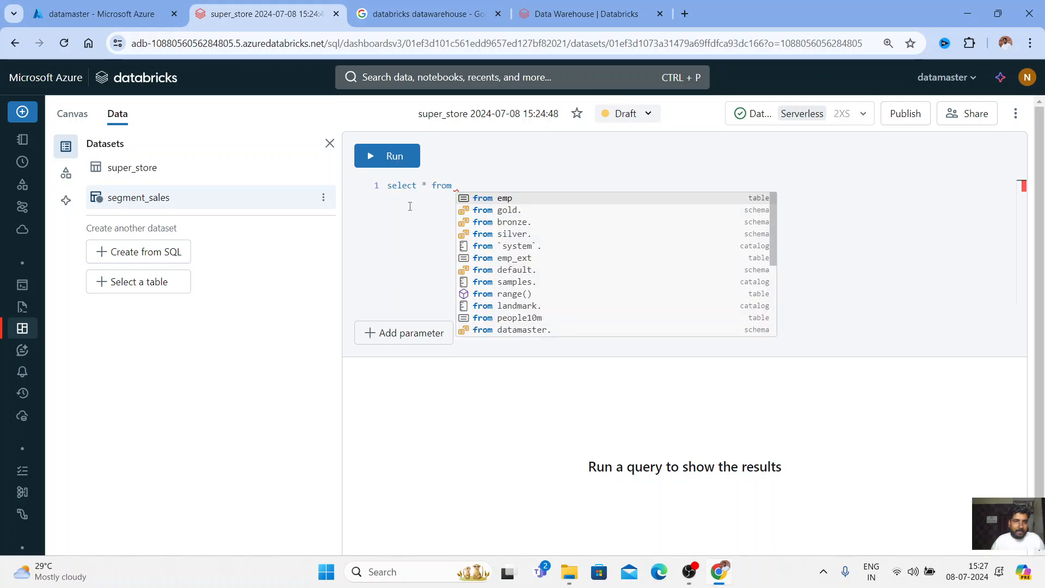
text(super)
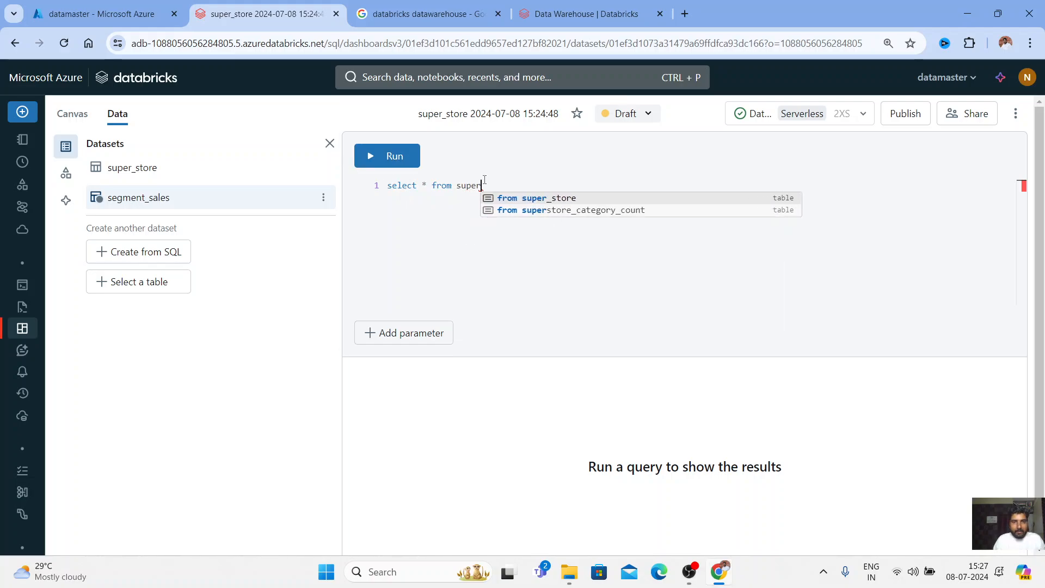
click(531, 199)
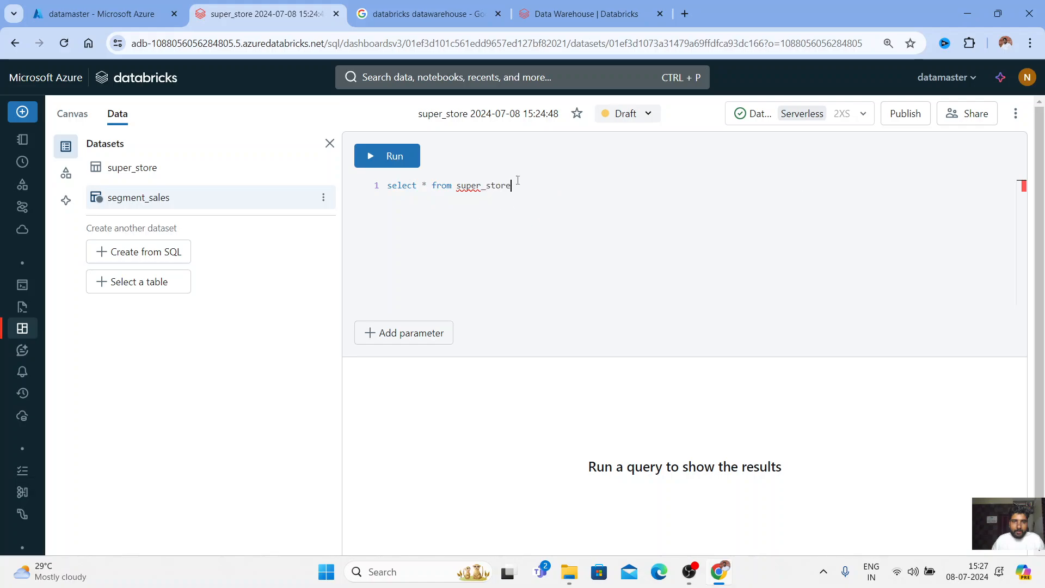
key(ctrl+a)
key(ctrl+Return)
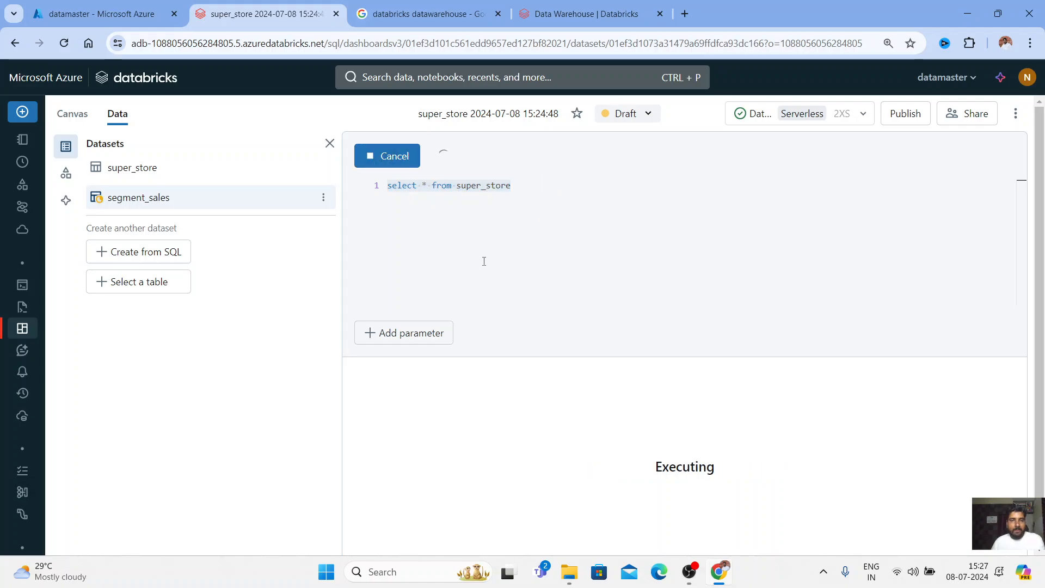
click(456, 186)
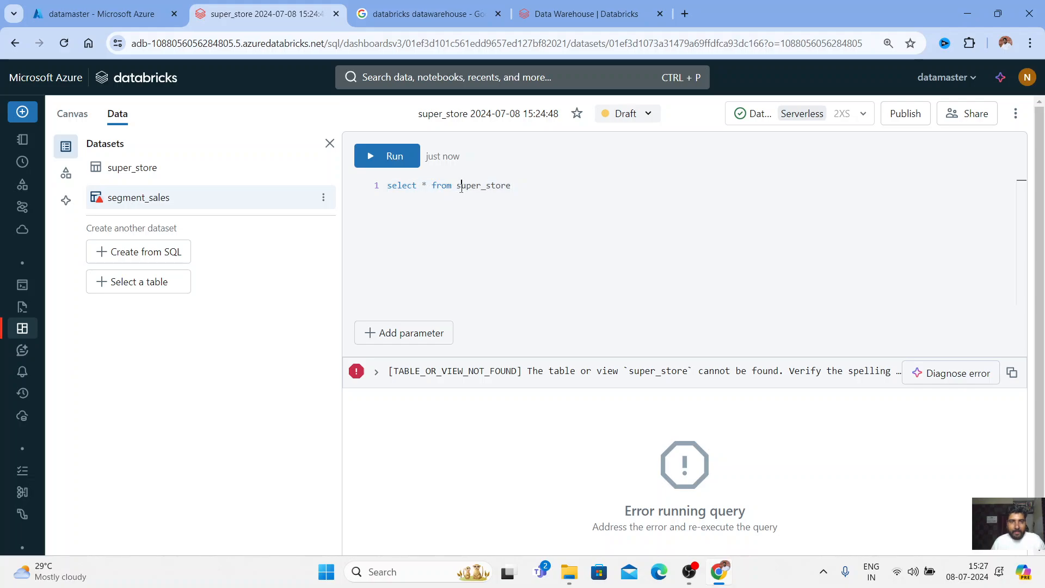
key(BackSpace)
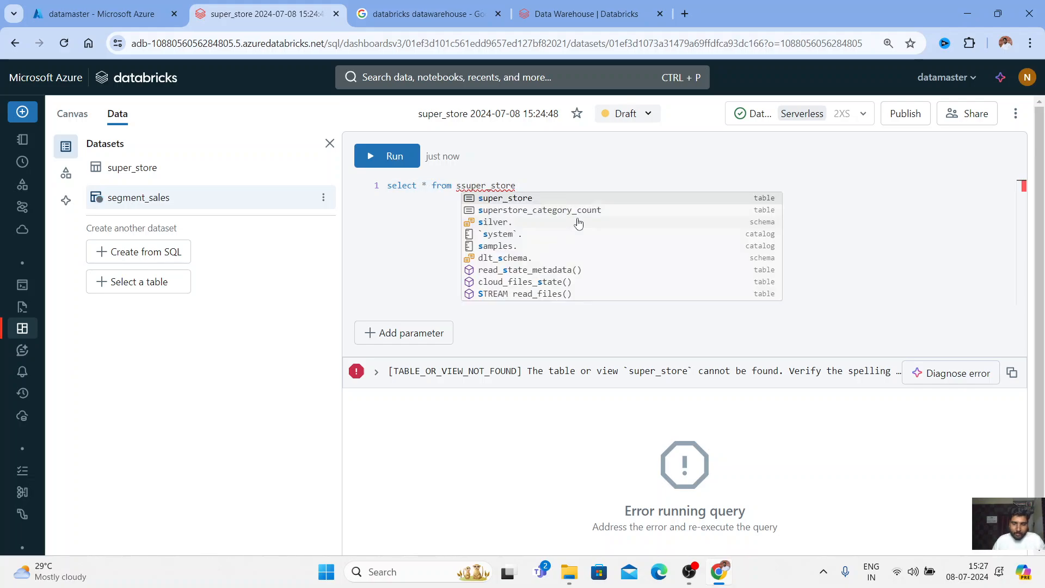
key(Escape)
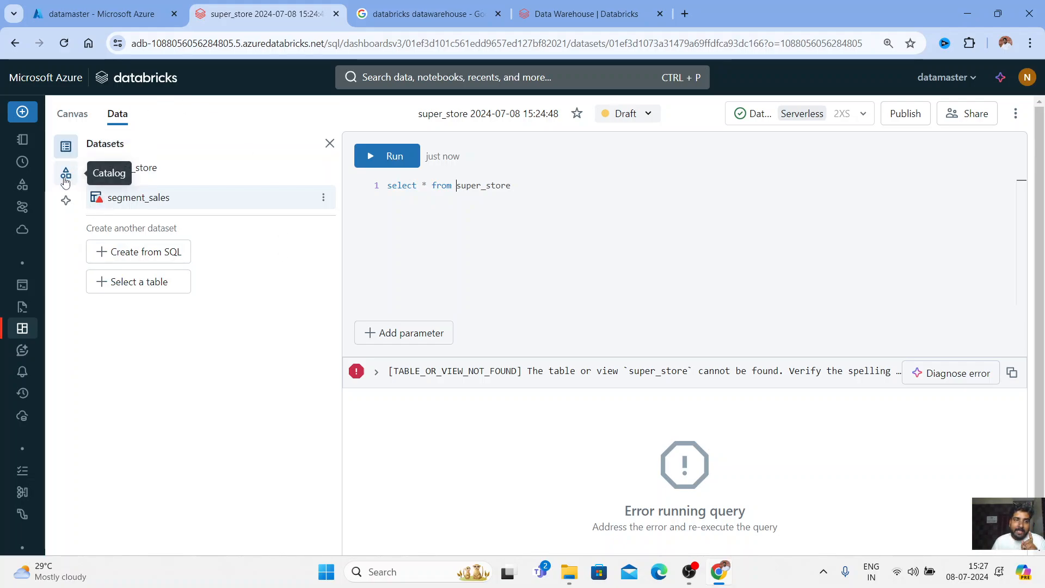
Replace the table in the segment_sales query with datamaster.superstore.super_store from the catalog and run the query
click(66, 180)
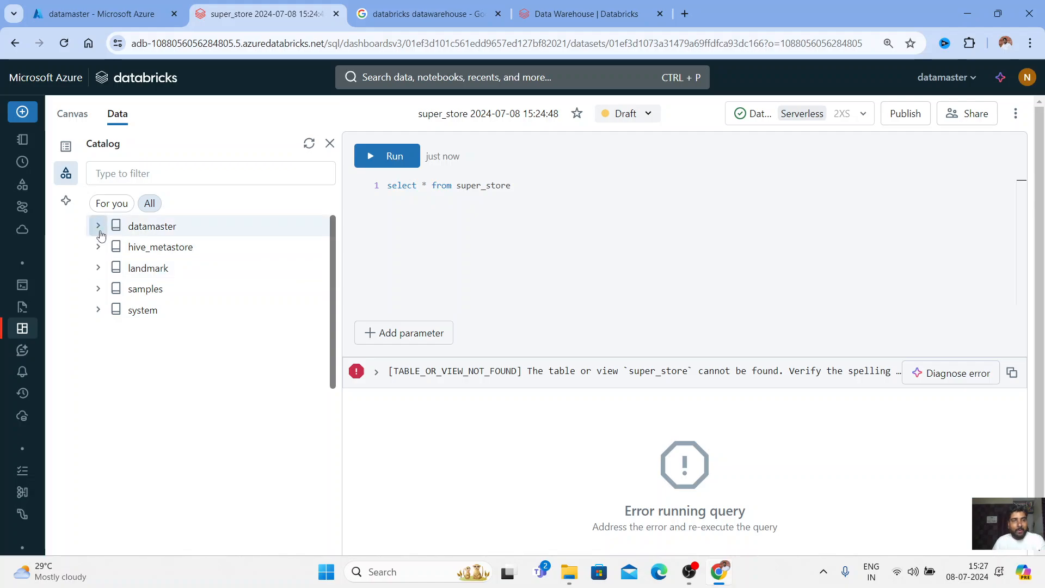
click(99, 229)
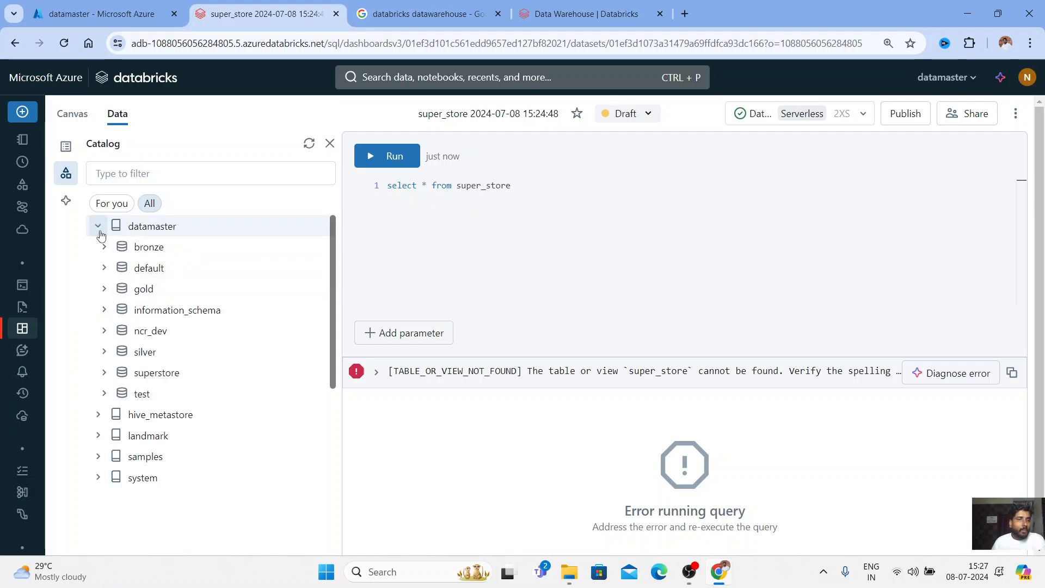
click(103, 372)
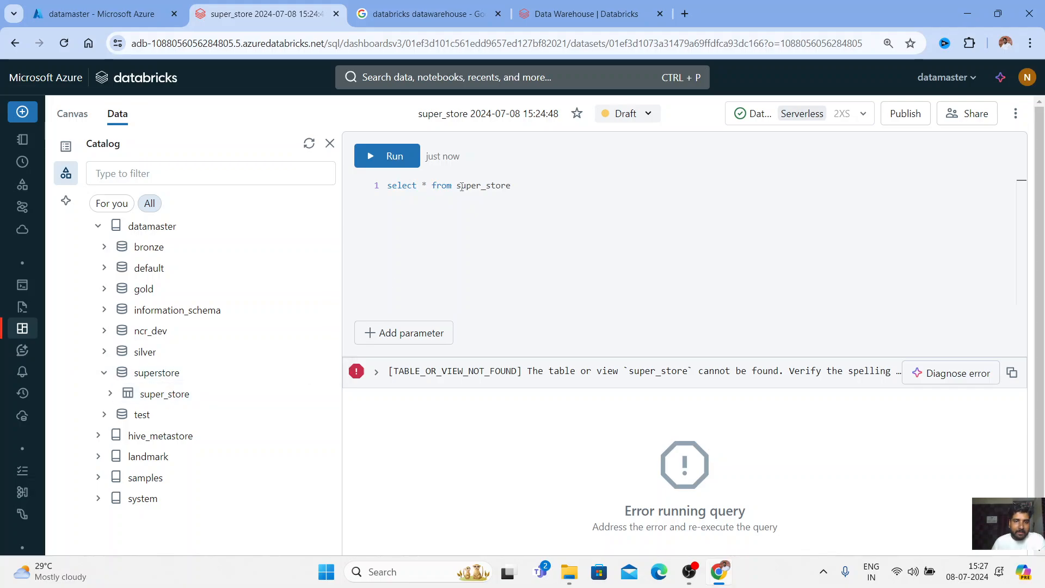
drag(456, 186, 527, 196)
key(BackSpace)
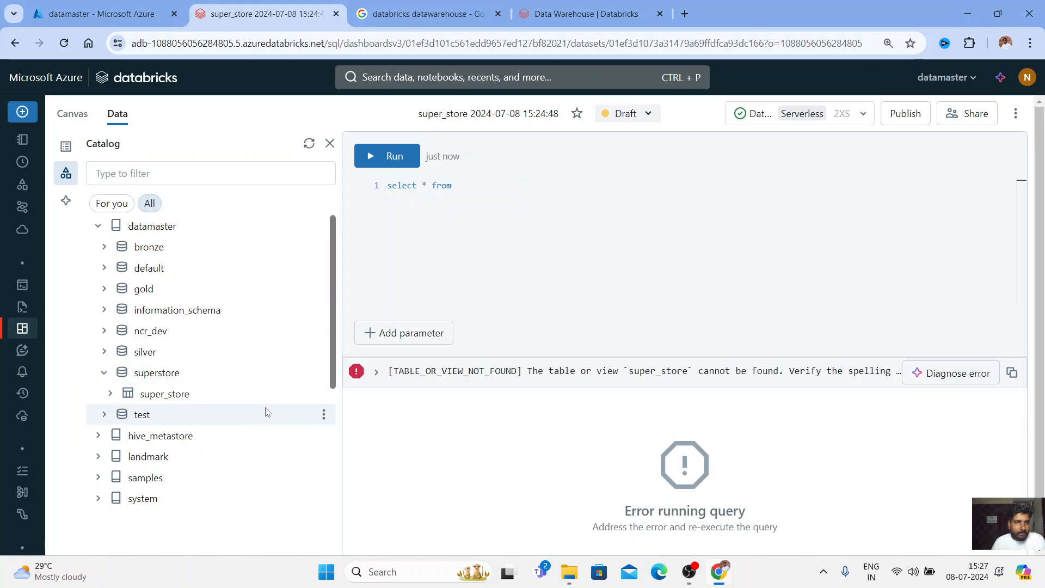
click(306, 395)
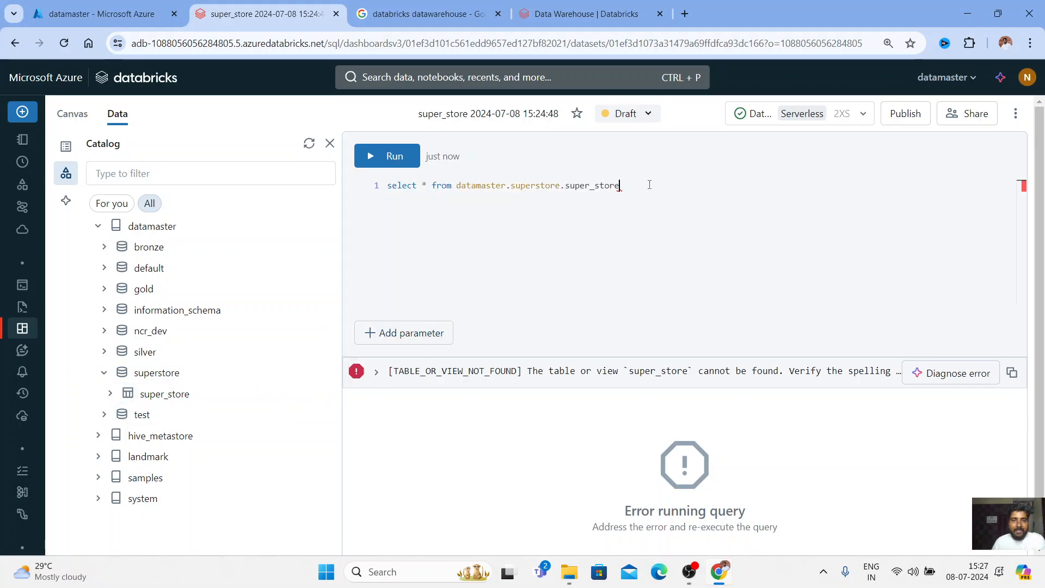
key(ctrl+a)
key(ctrl+Return)
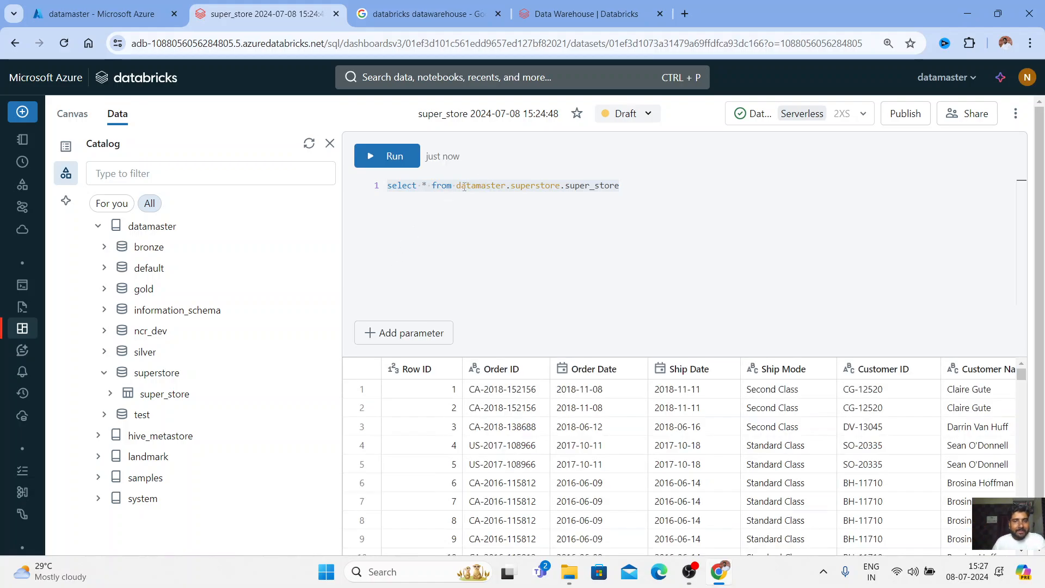
Change the query to select segment instead of all columns and group the rows by Segment
click(424, 187)
text(segme)
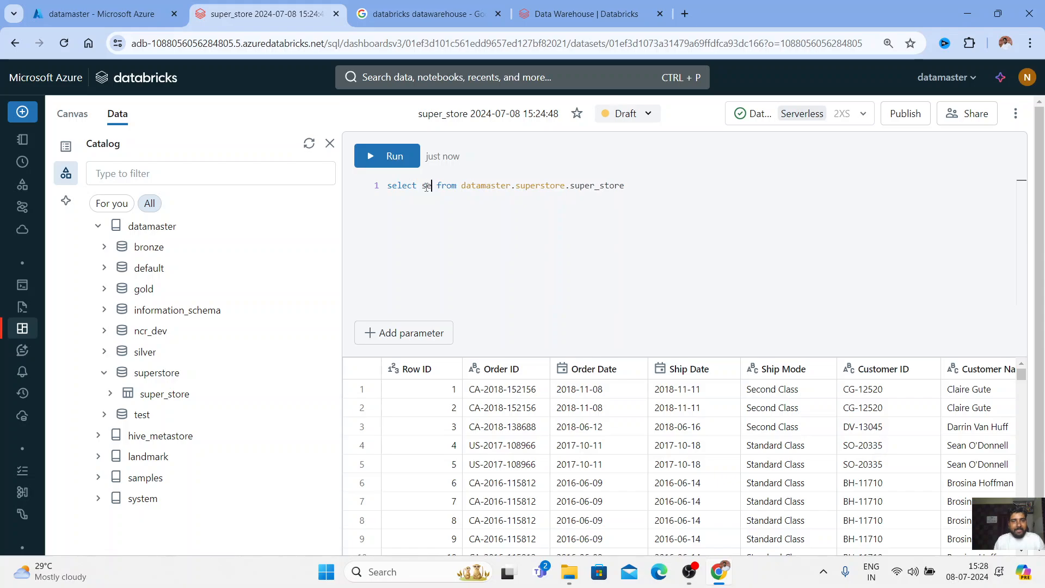
text(nt)
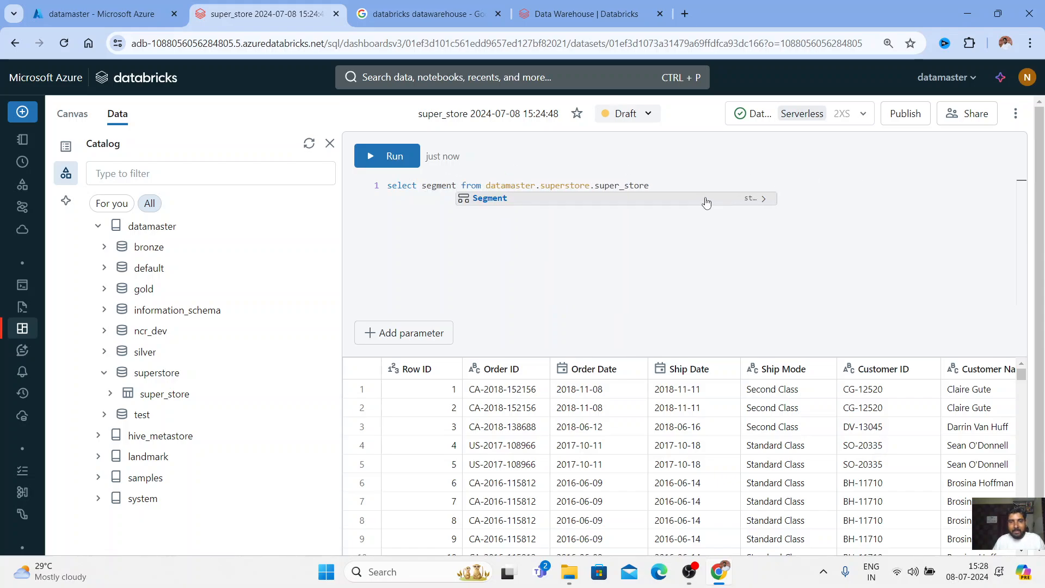
click(694, 185)
text(st)
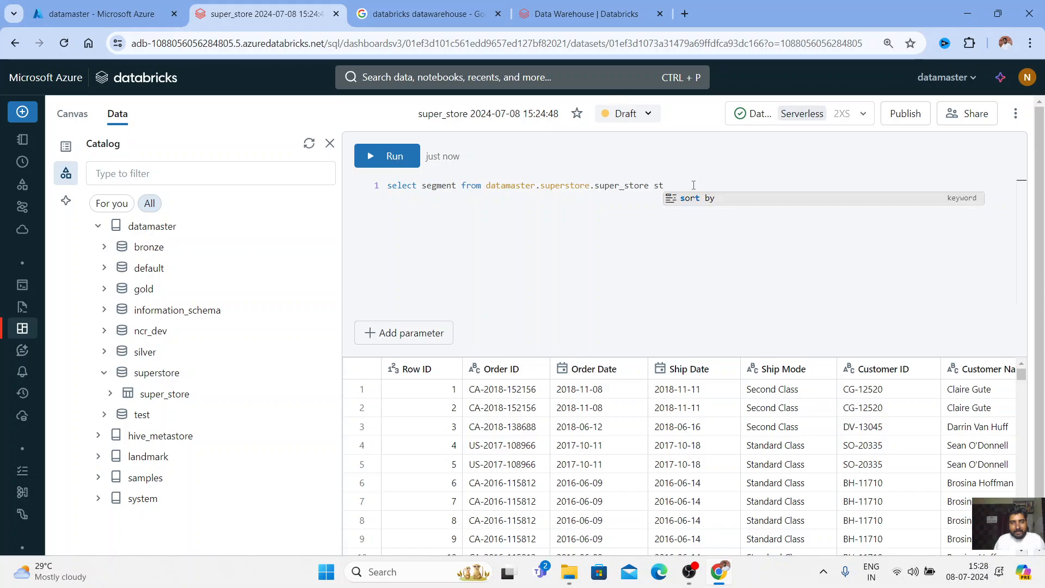
key(BackSpace)
key(BackSpace)
text(group by)
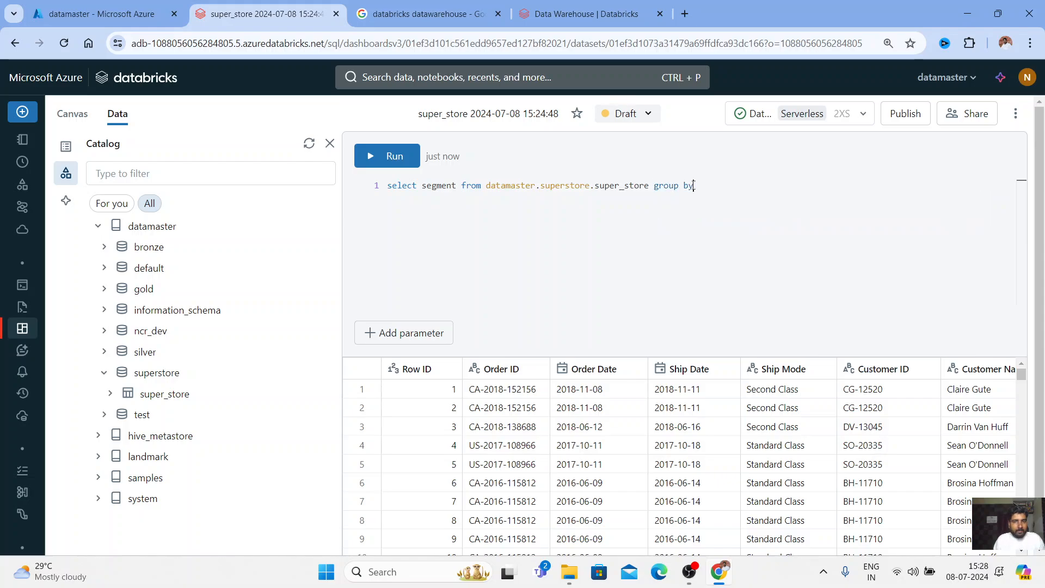
text( segment)
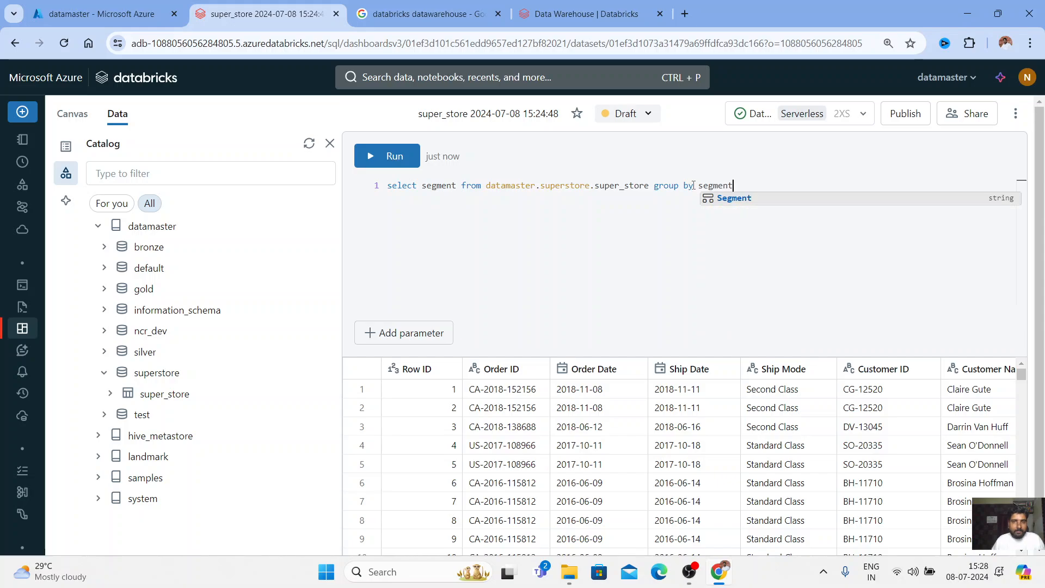
key(Tab)
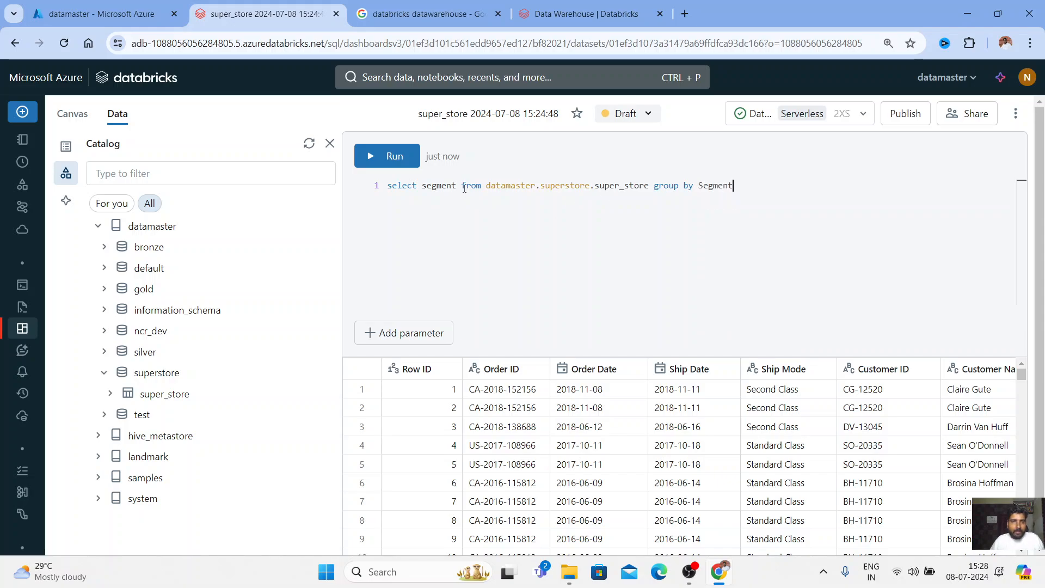
Add a sum over the Sales column after segment in the select list, checking the column name in the results table
text(, sum)
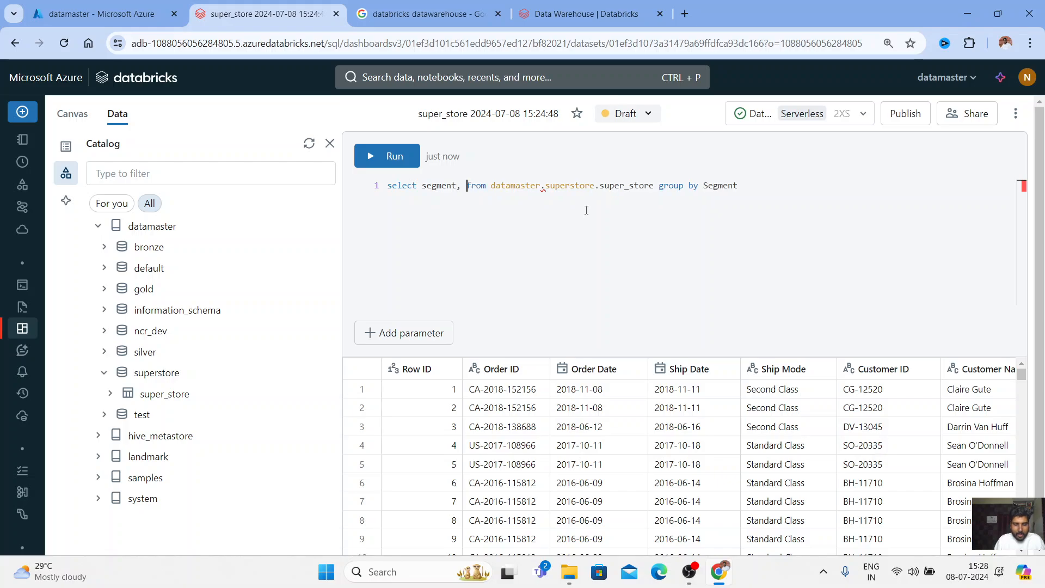
text(()
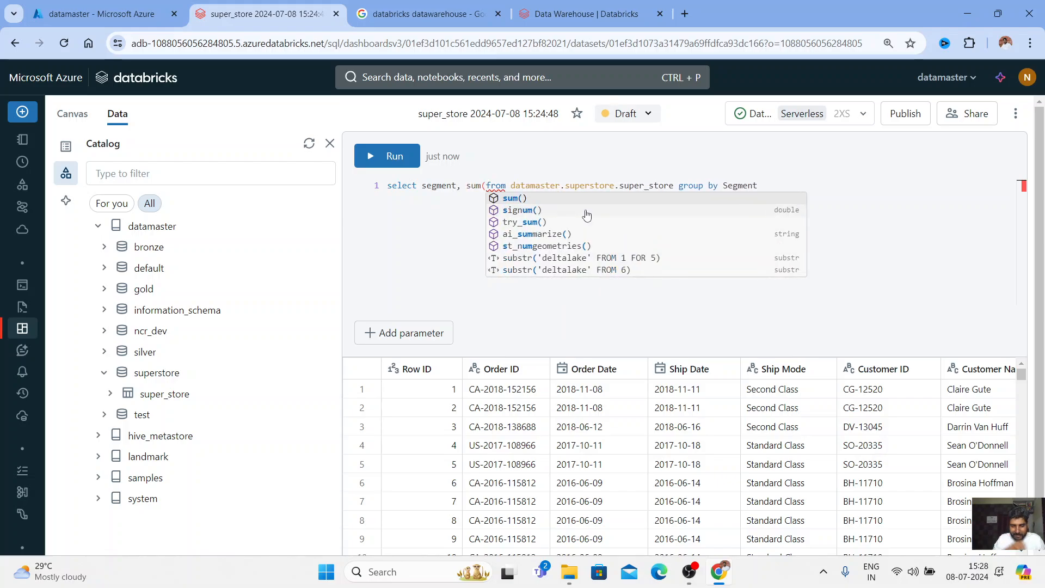
click(662, 447)
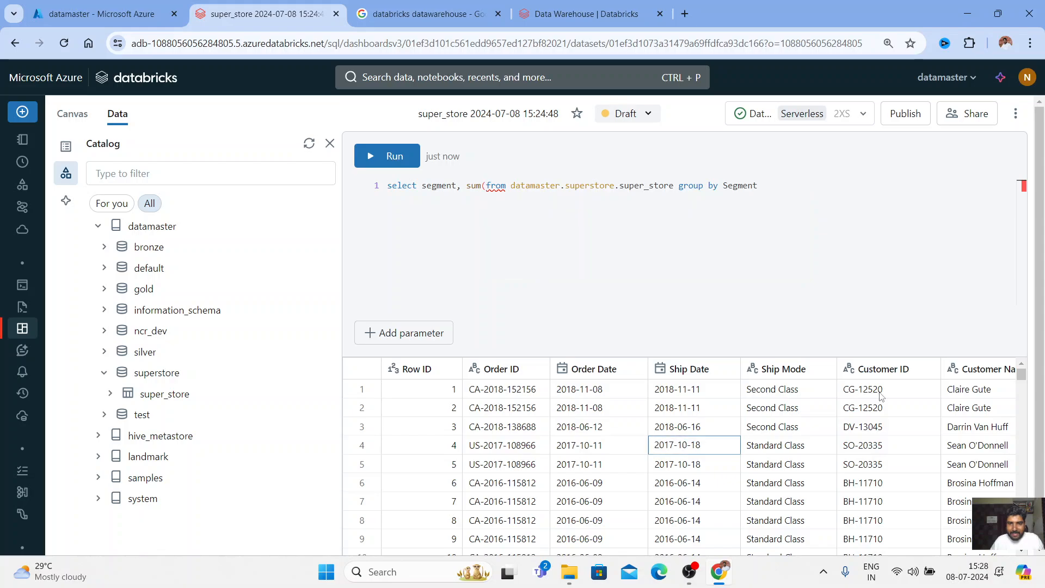
drag(1044, 237, 1044, 283)
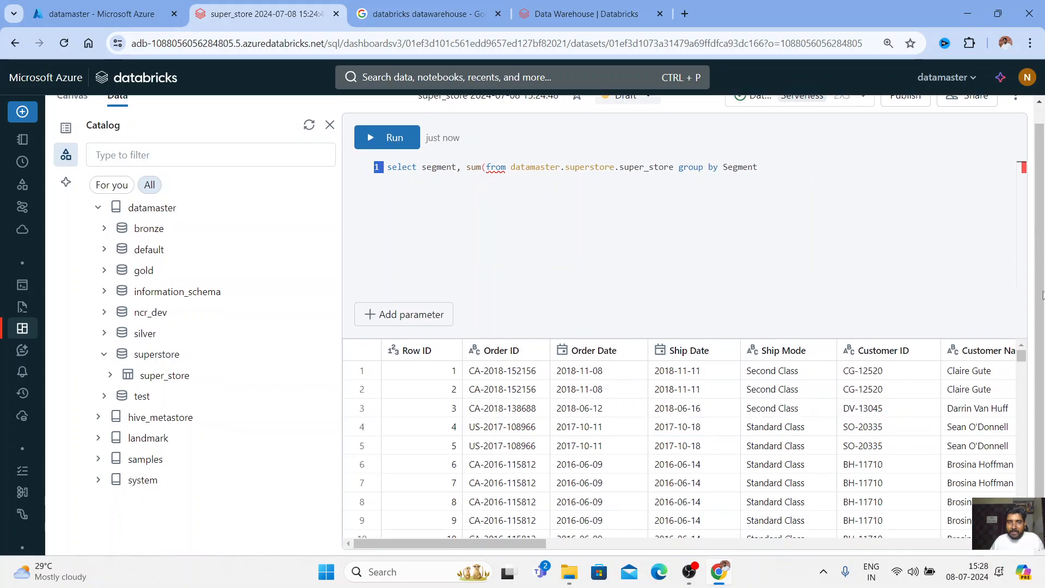
drag(499, 545, 977, 549)
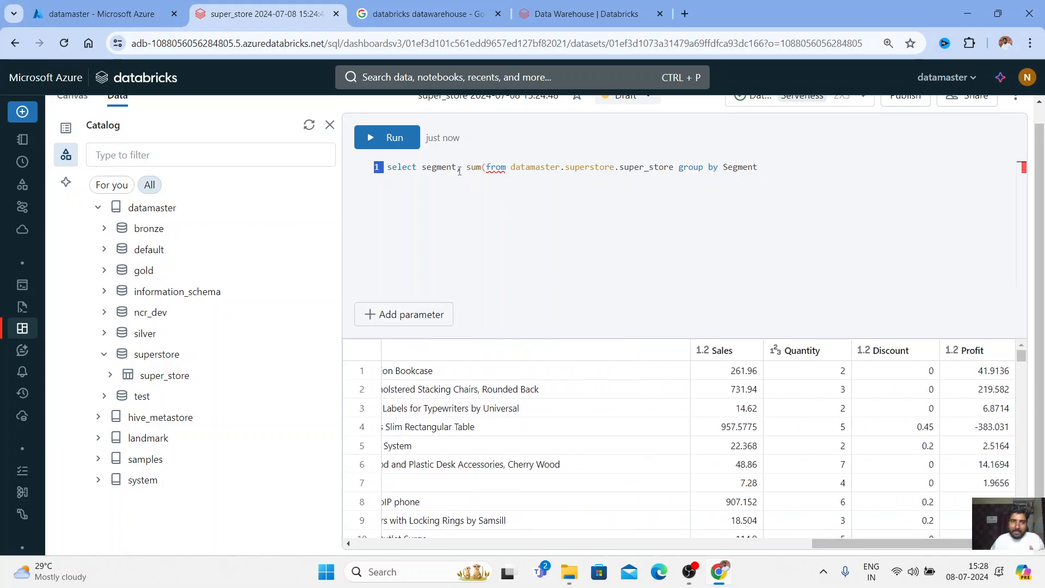
click(486, 167)
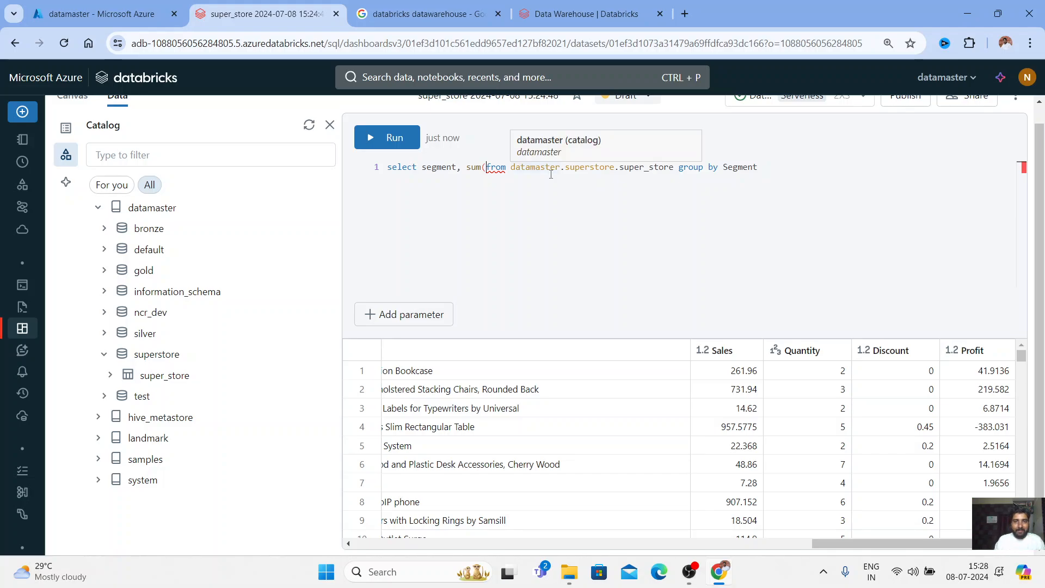
text(A)
key(BackSpace)
text(Sales)
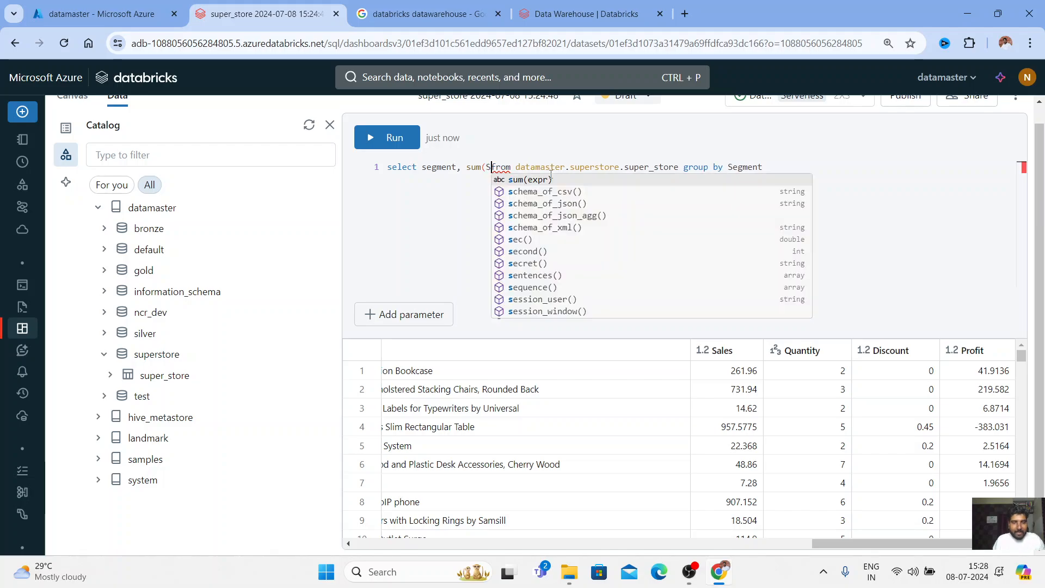
Alias the Sales sum as Total_Sales and run the grouped query
text() as to)
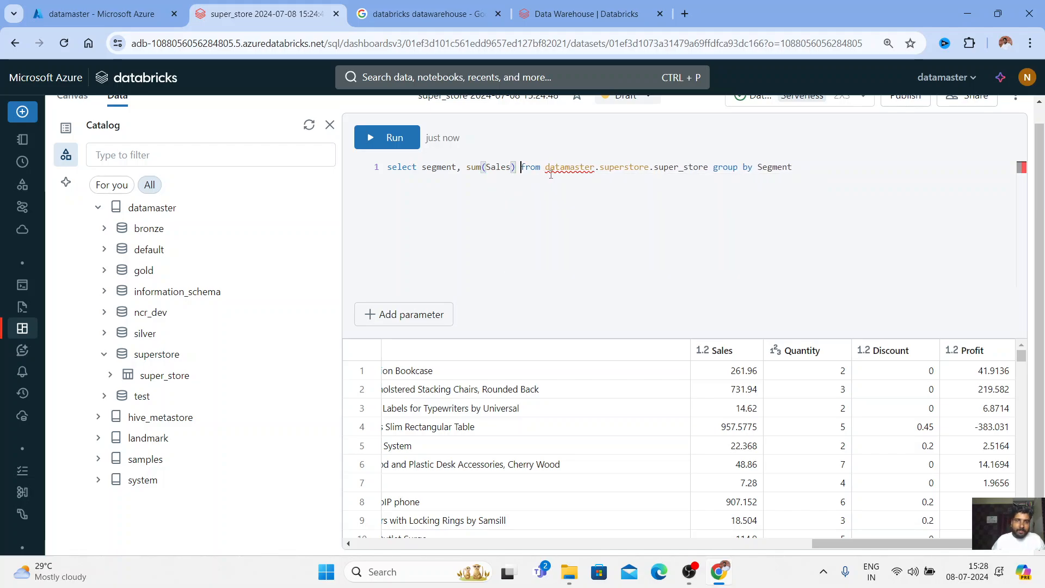
key(BackSpace)
key(BackSpace)
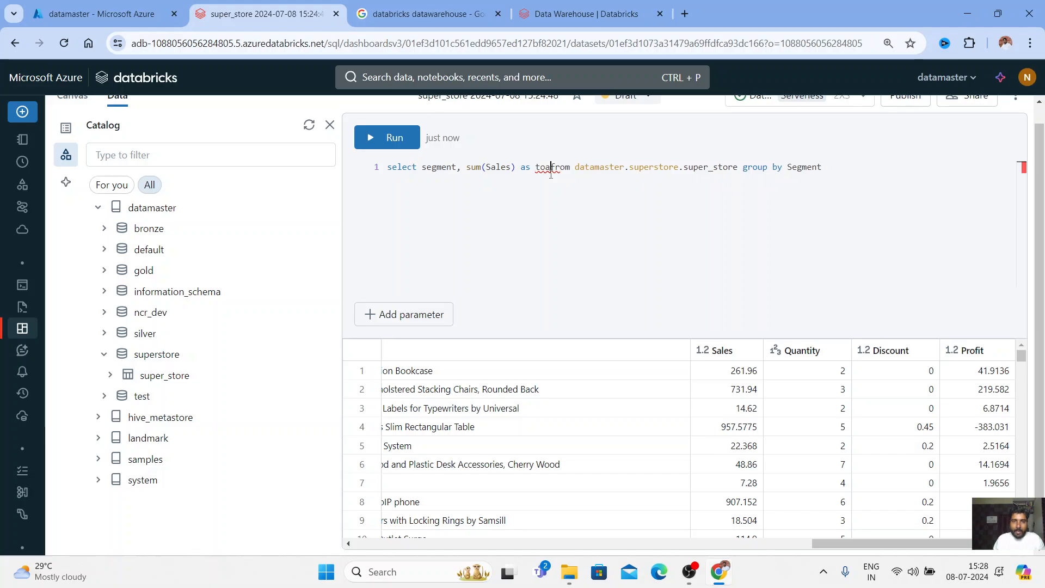
text(T)
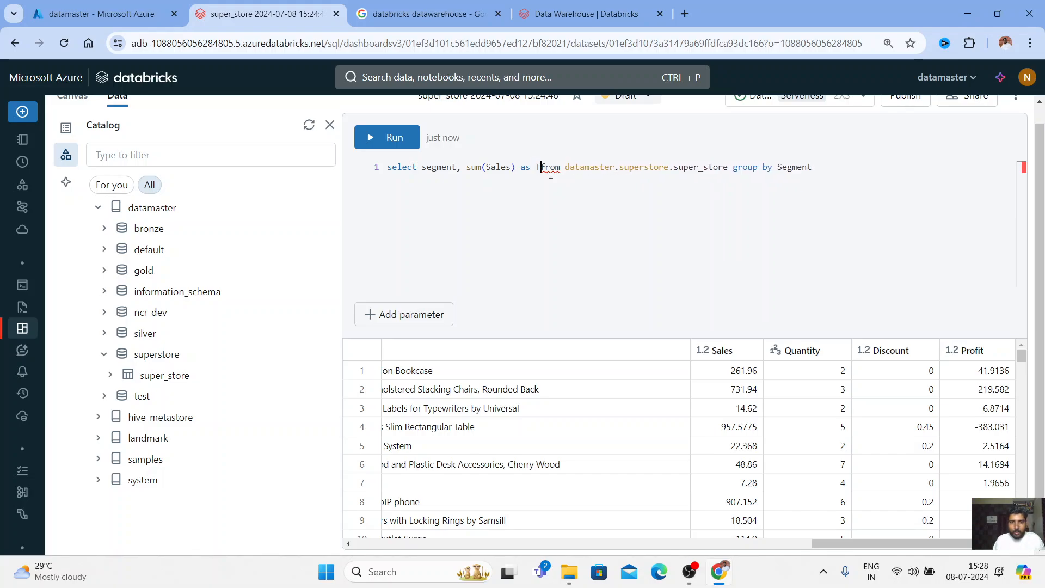
text(otal_)
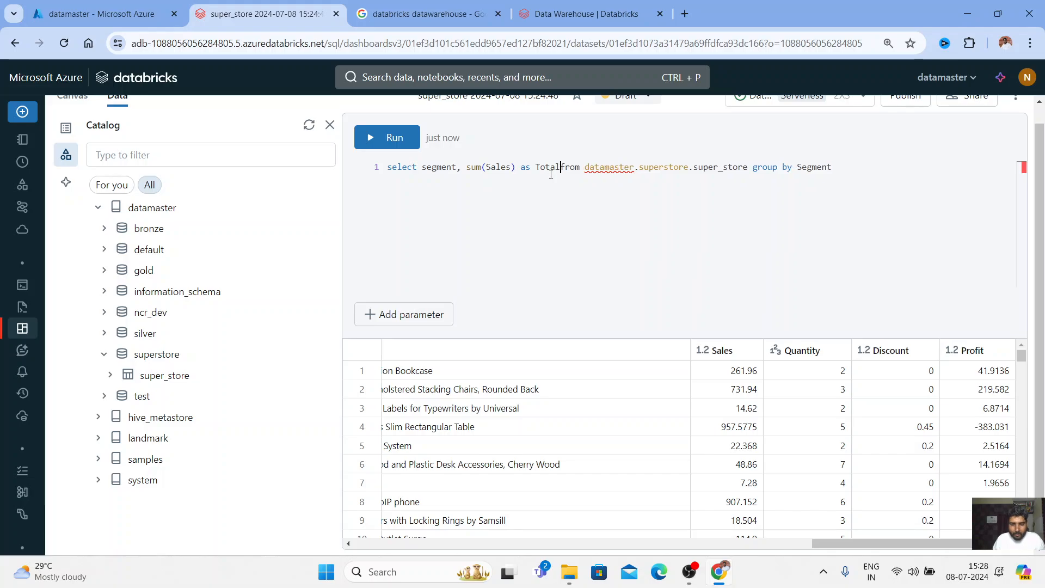
text(Sales)
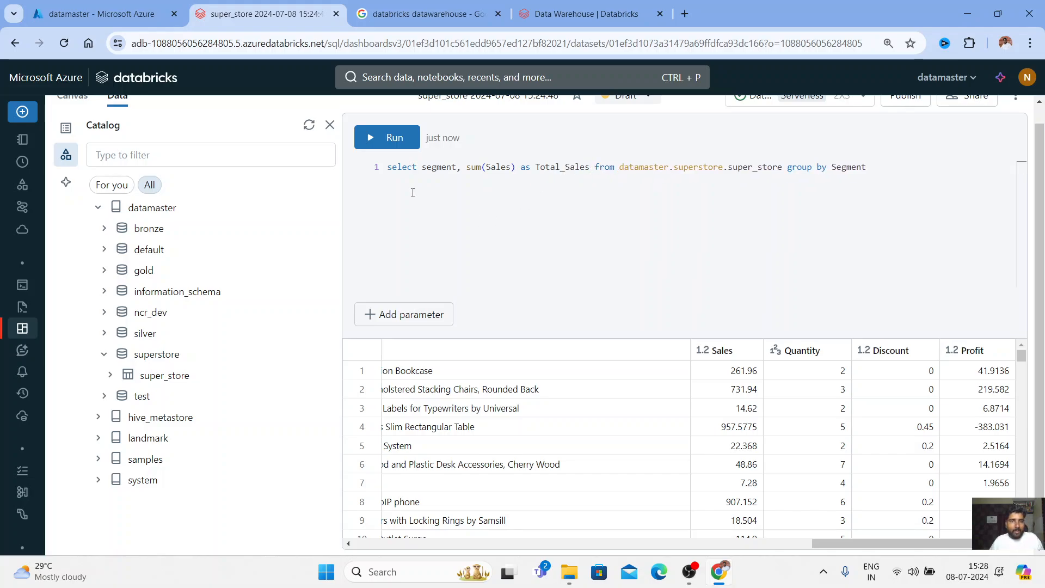
click(381, 142)
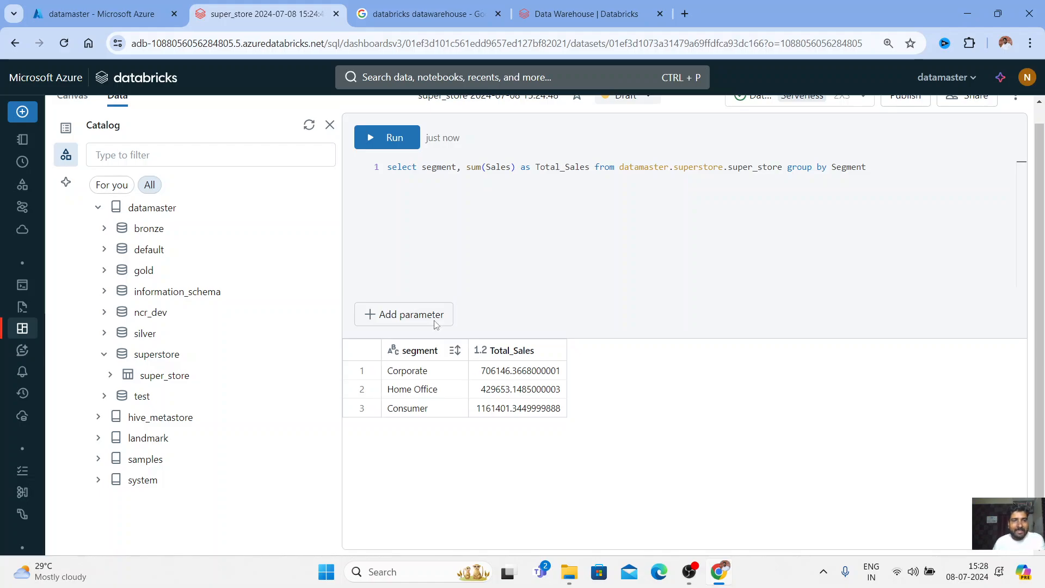
scroll(252, 231, up, 1)
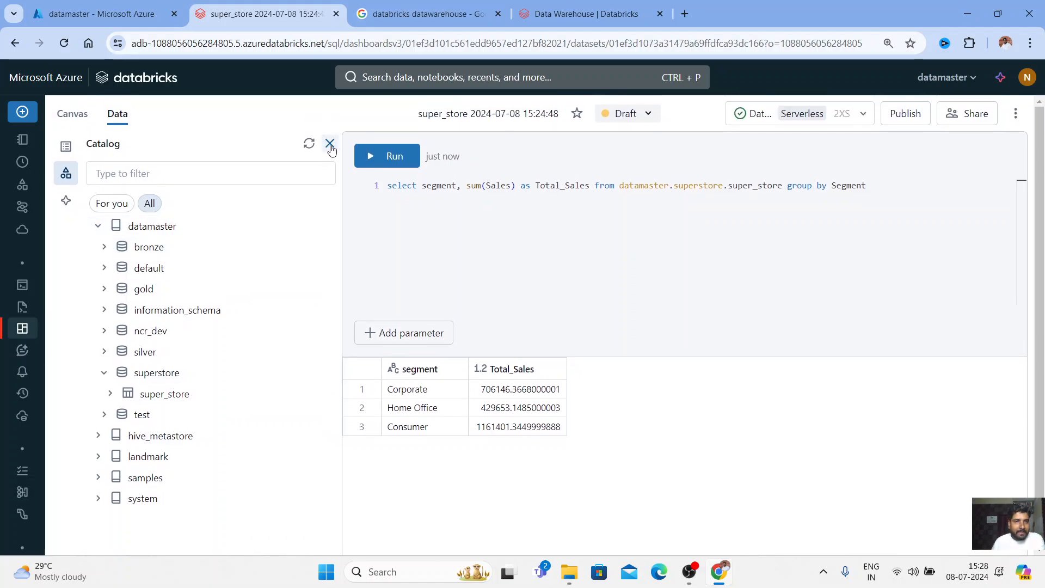
Back on the dashboard canvas, set the left chart widget's dataset to segment_sales and use segment as its X axis
click(67, 155)
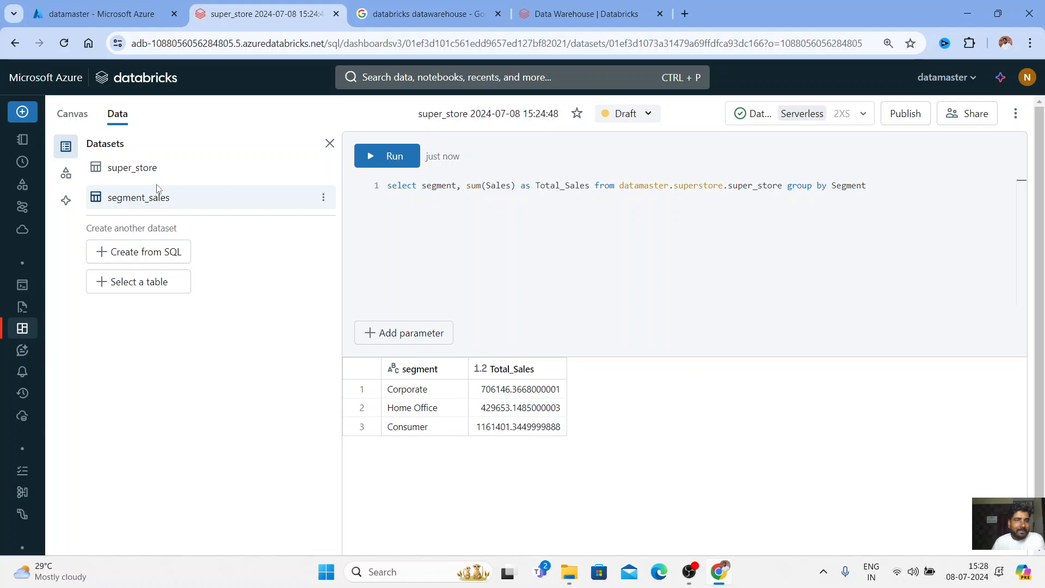
click(64, 116)
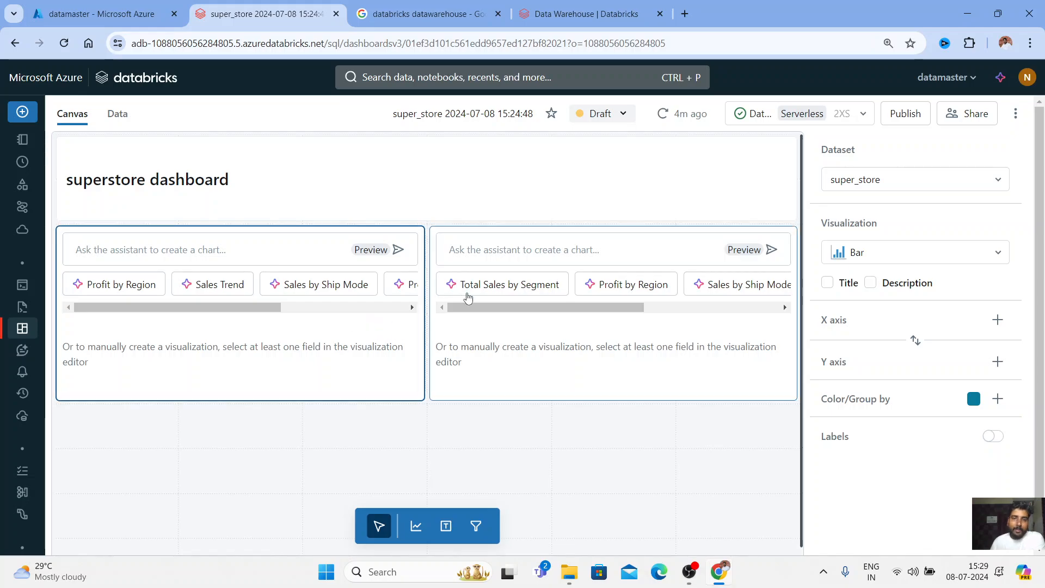
click(1006, 181)
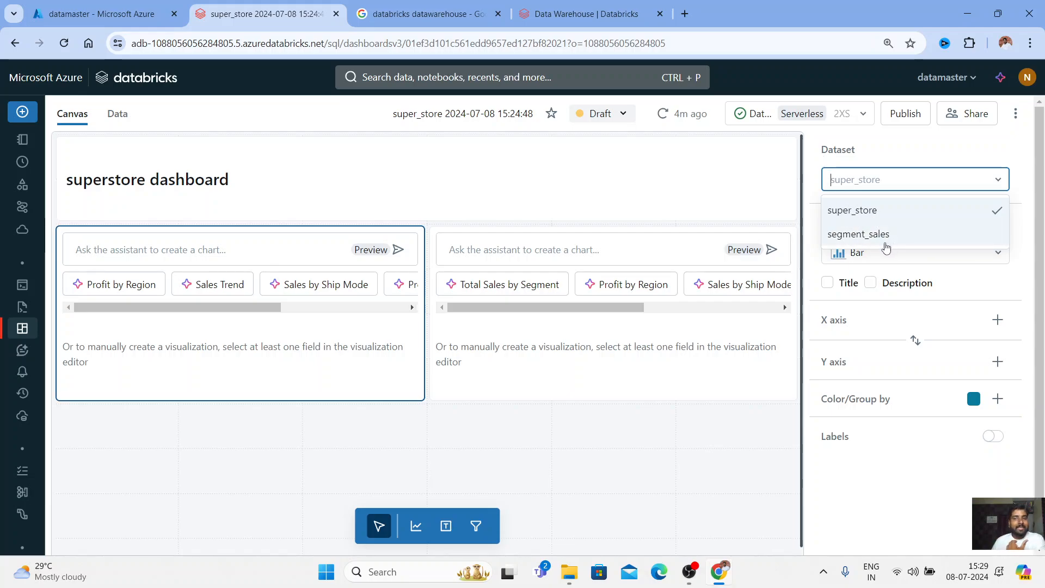
click(859, 235)
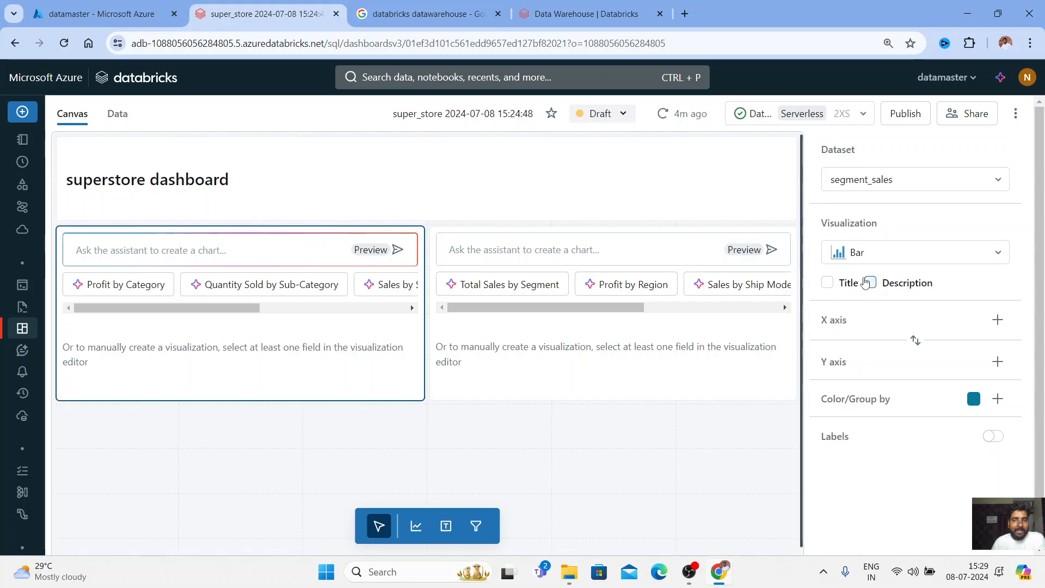
click(999, 323)
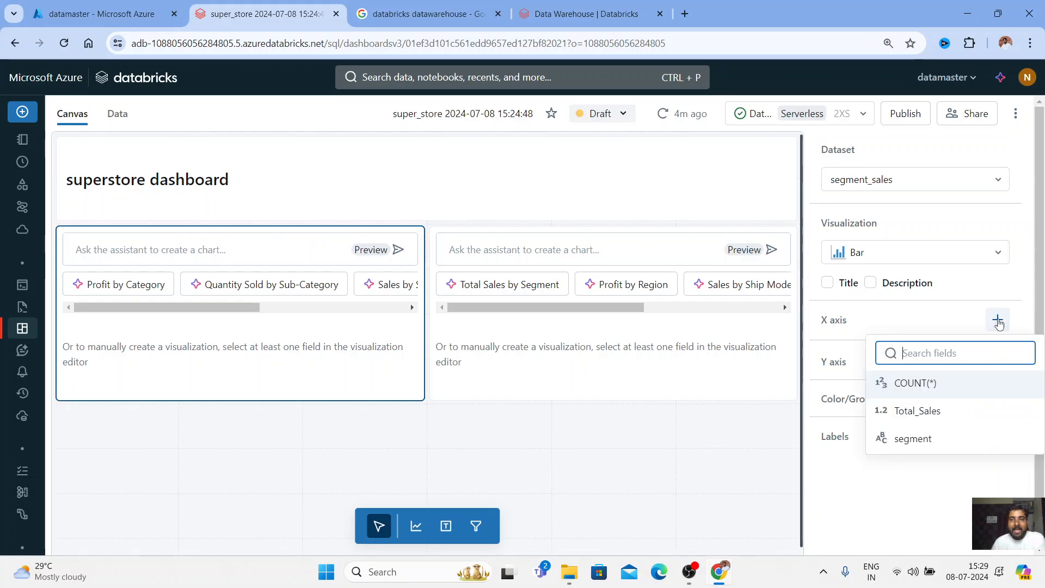
click(919, 449)
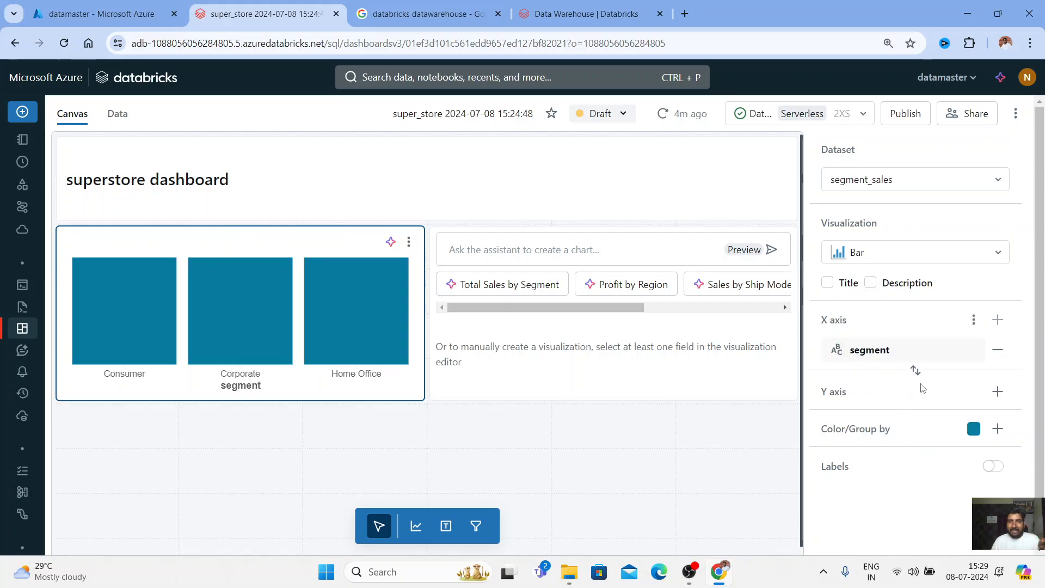
Use Total_Sales as the Y axis of the segment_sales bar chart and turn on its data labels
click(999, 392)
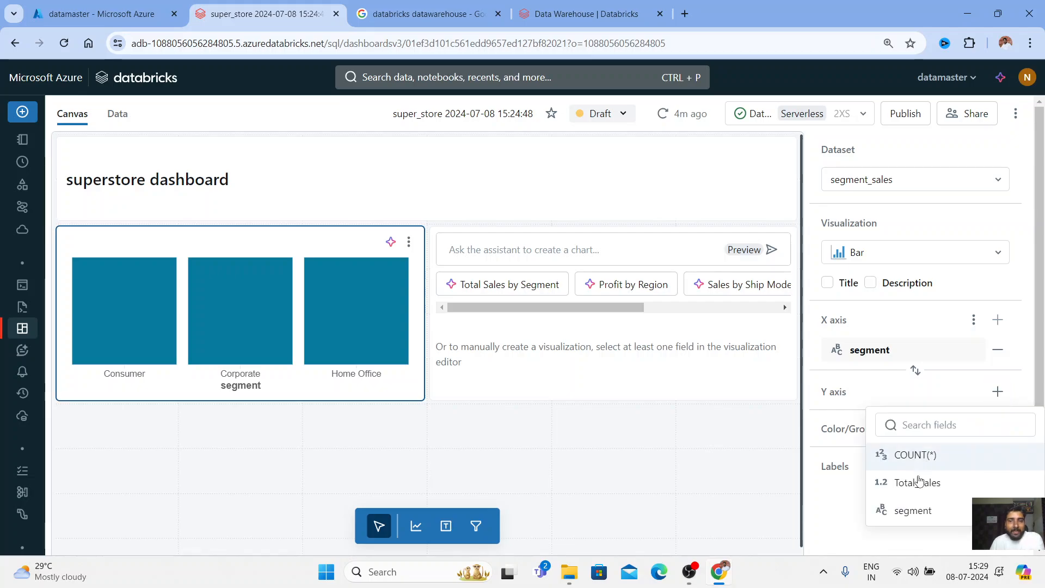
click(917, 483)
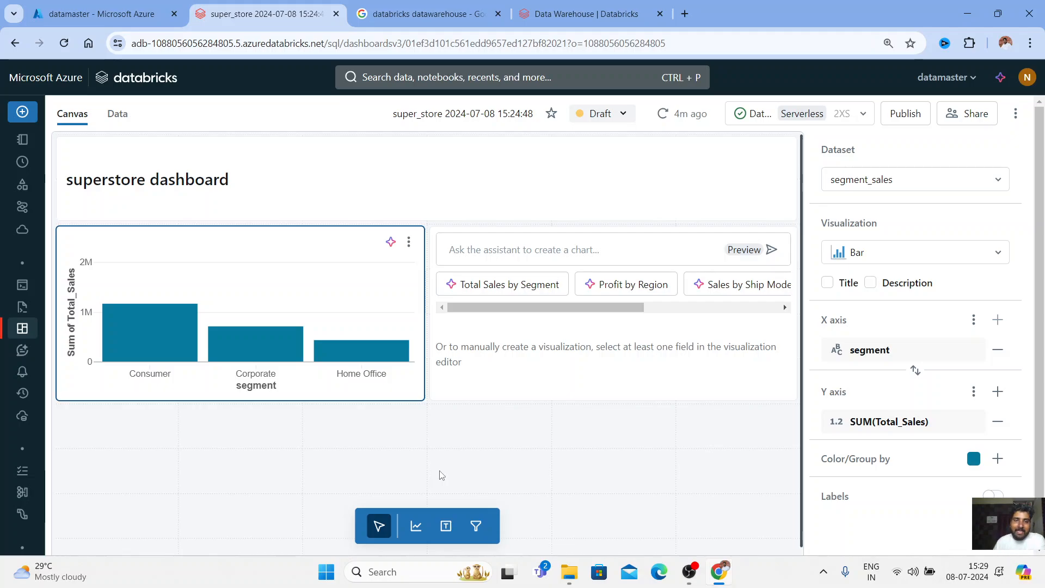
click(994, 495)
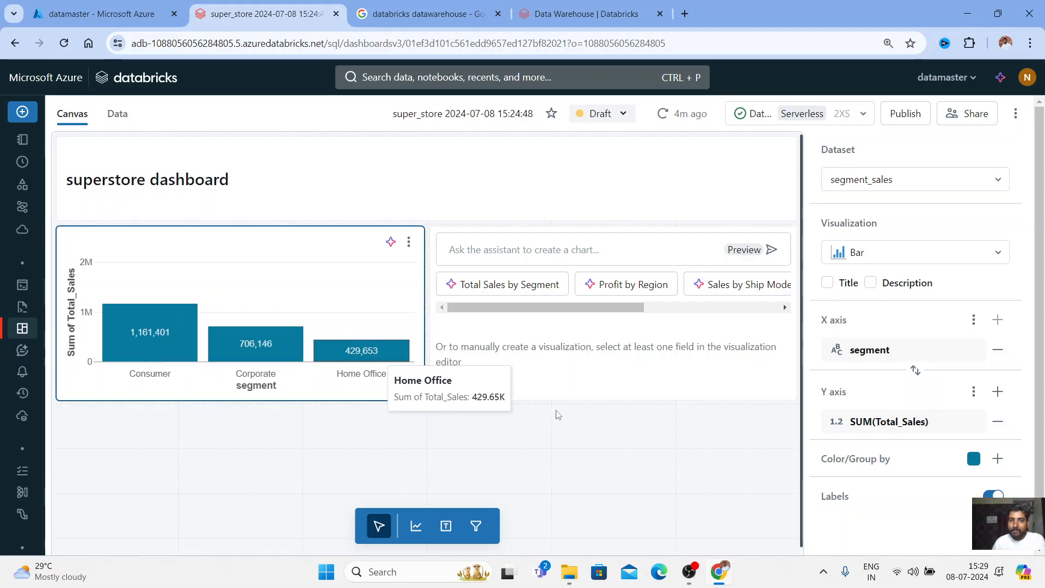
click(525, 256)
key(alt+Tab)
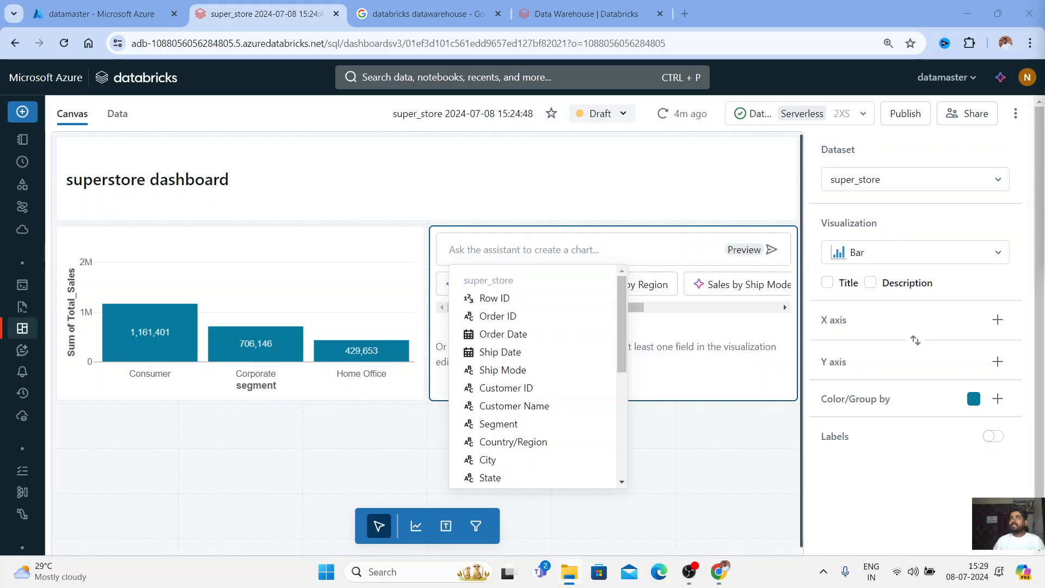
key(alt+Tab)
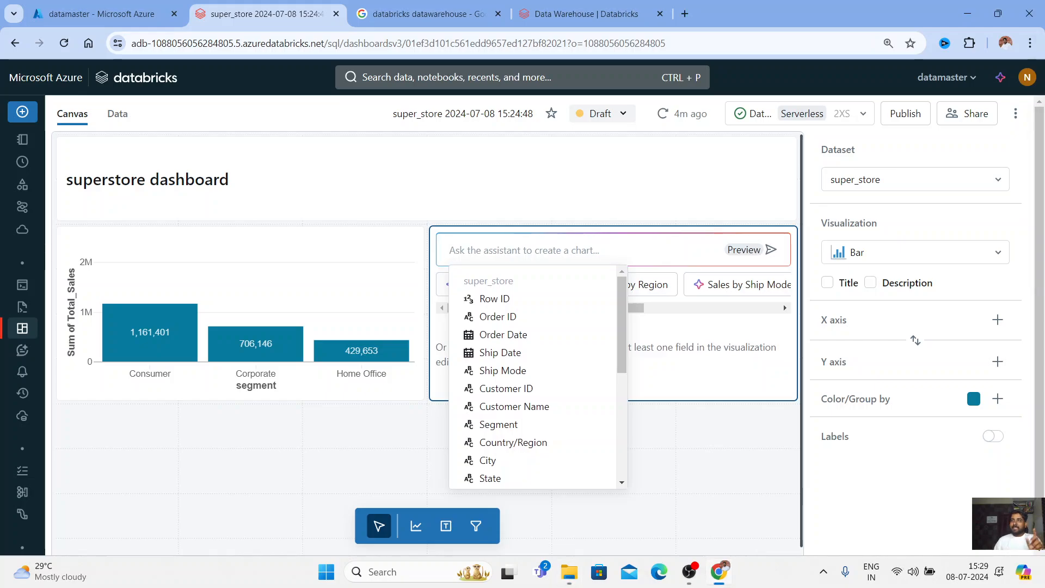
key(super+d)
key(super+d)
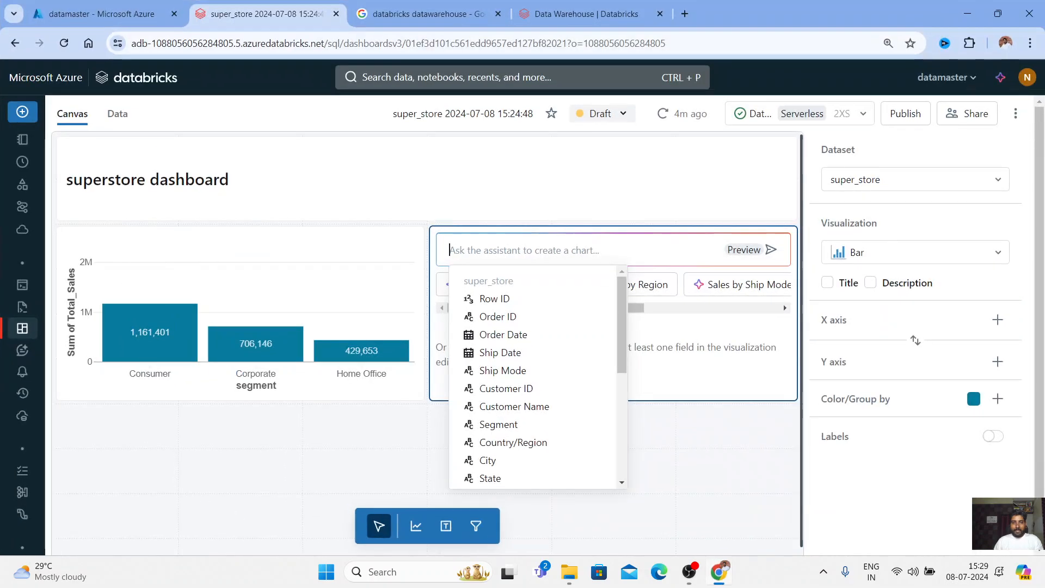
mouse_move(716, 584)
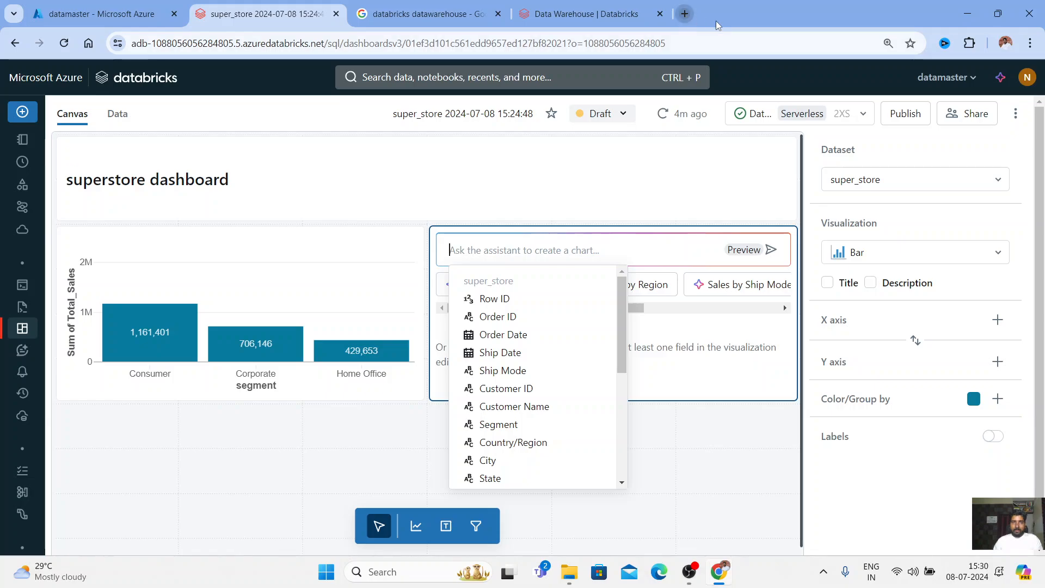
click(675, 12)
key(ctrl+w)
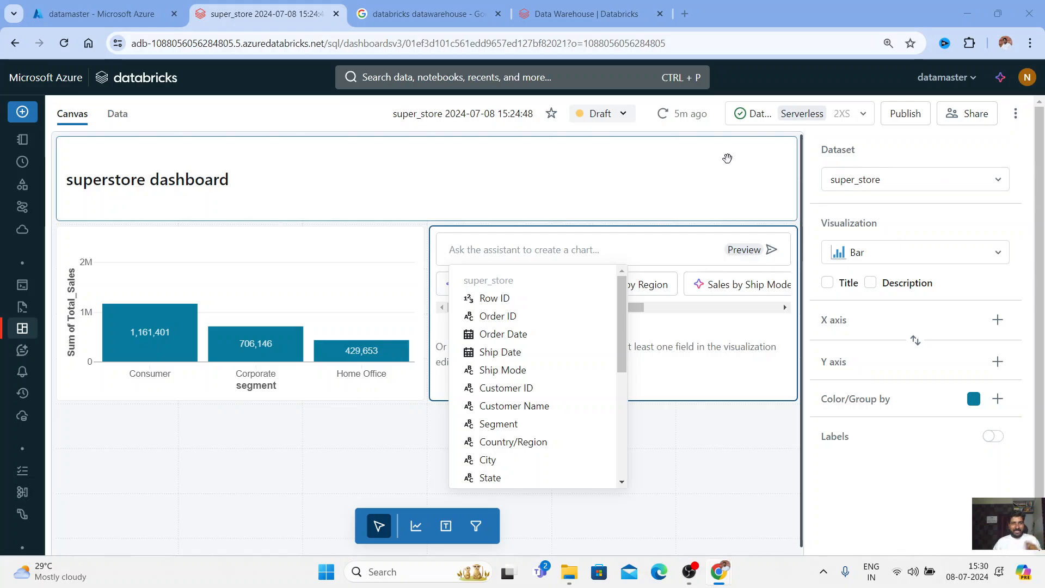
In the empty widget beside the segment chart, ask the assistant which customer segment (Consumer, Corporate, Home Office) contributes the most to total sales
click(566, 257)
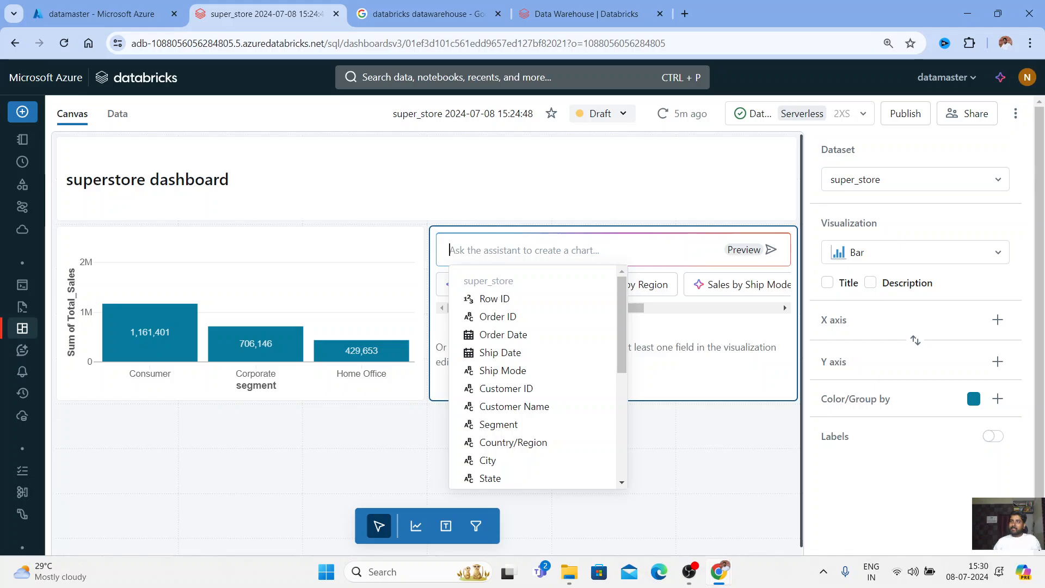
key(alt+Tab)
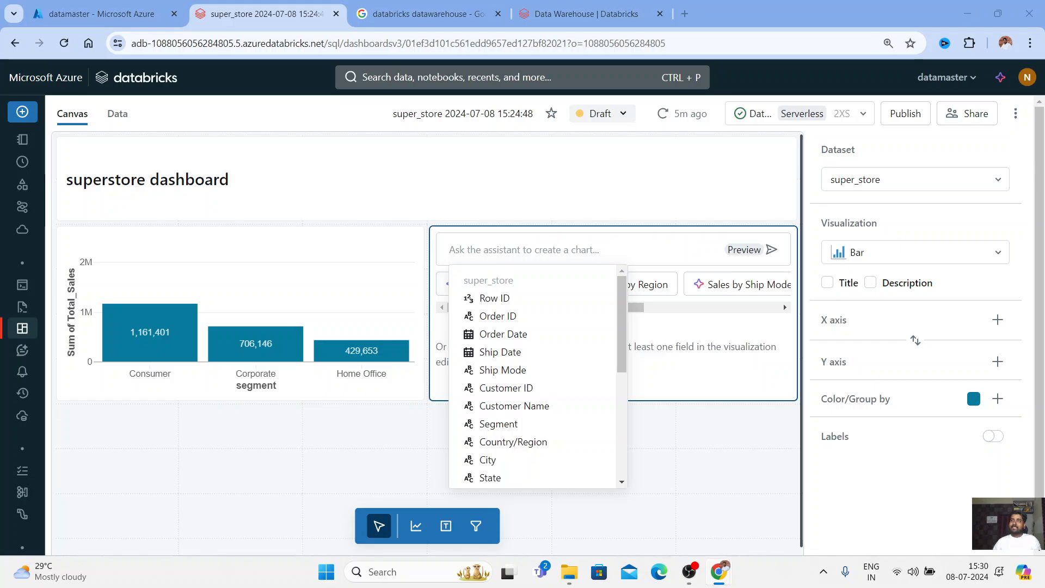
click(474, 247)
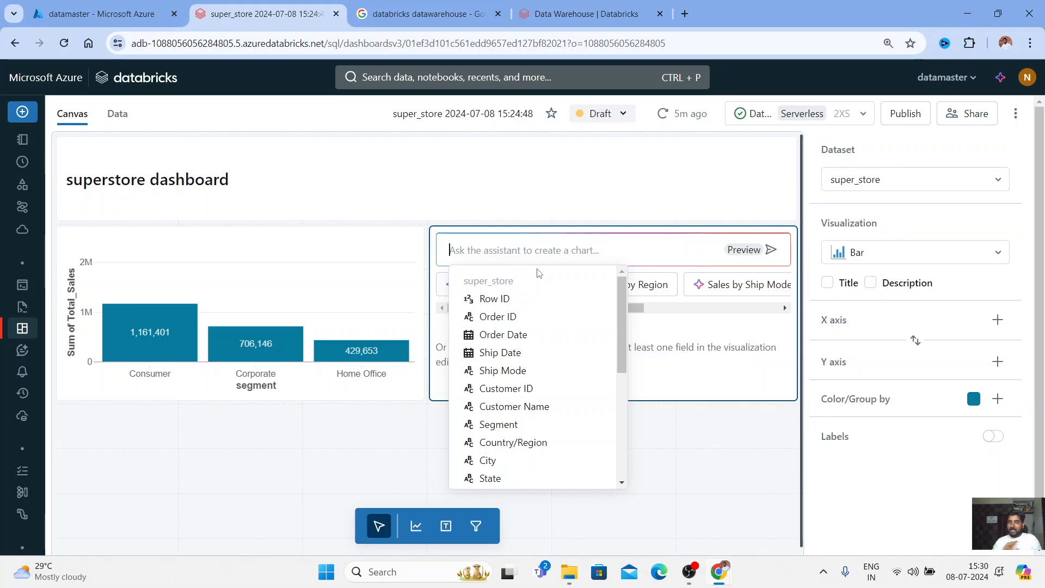
key(ctrl+v)
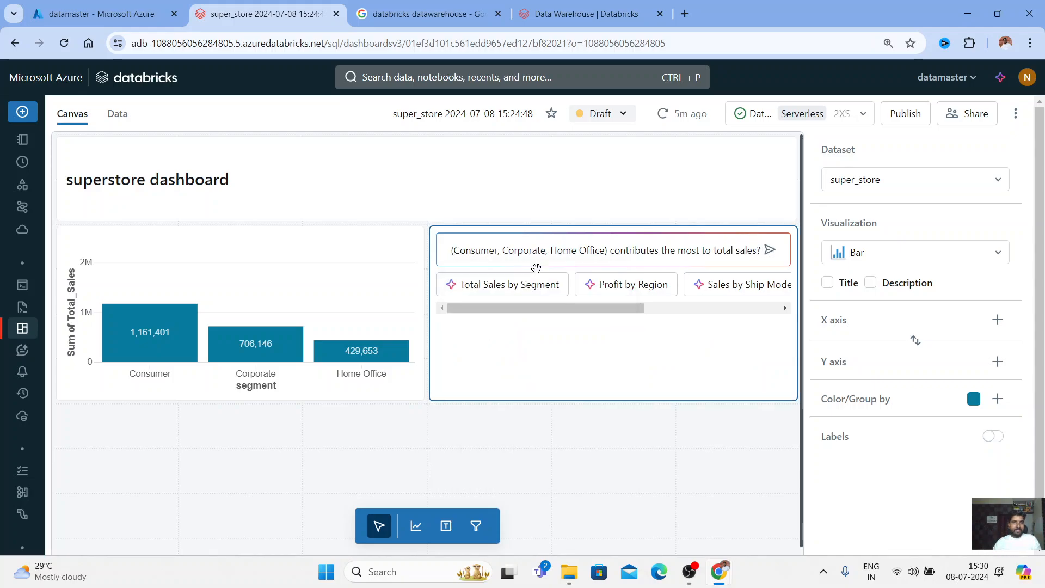
drag(563, 316, 636, 311)
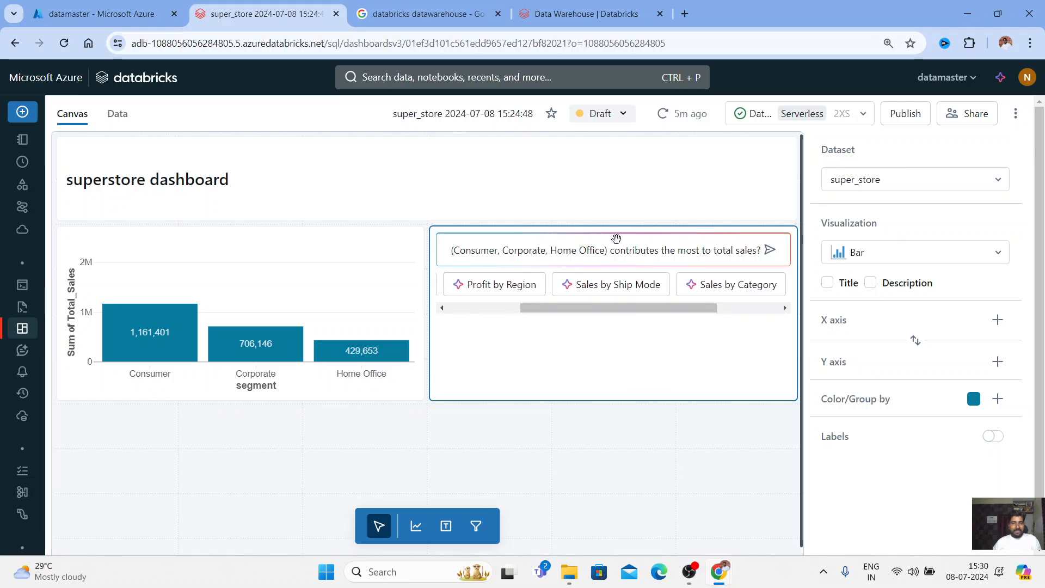
click(616, 238)
drag(489, 249, 768, 249)
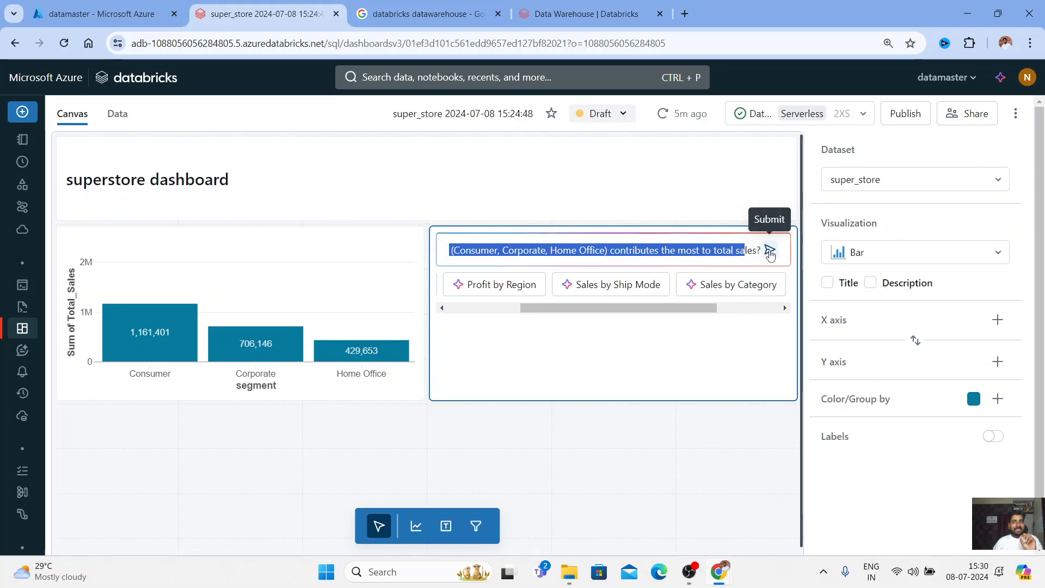
click(769, 249)
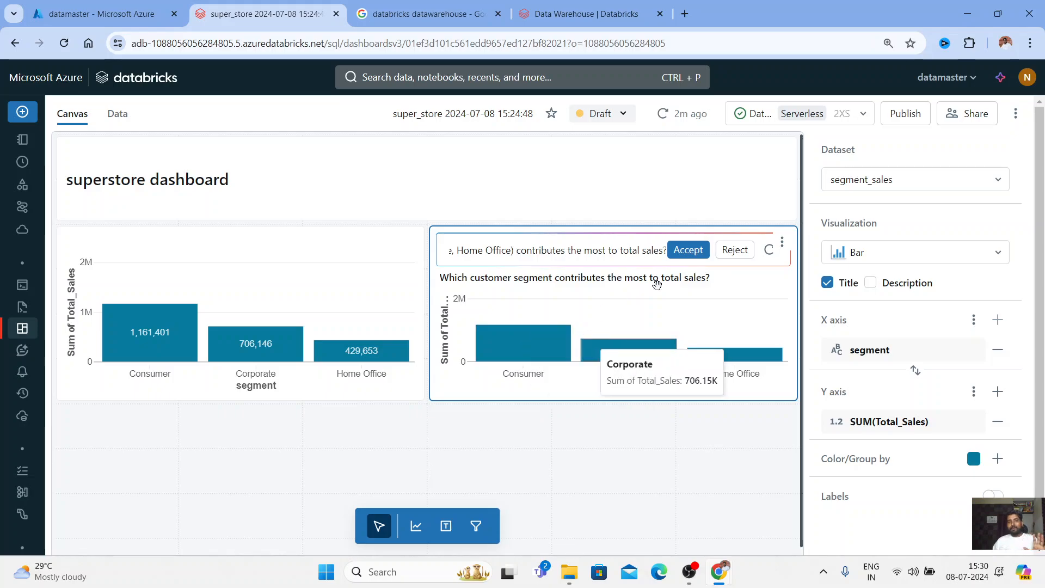
Accept the assistant's customer segment chart and turn on its data labels
click(688, 250)
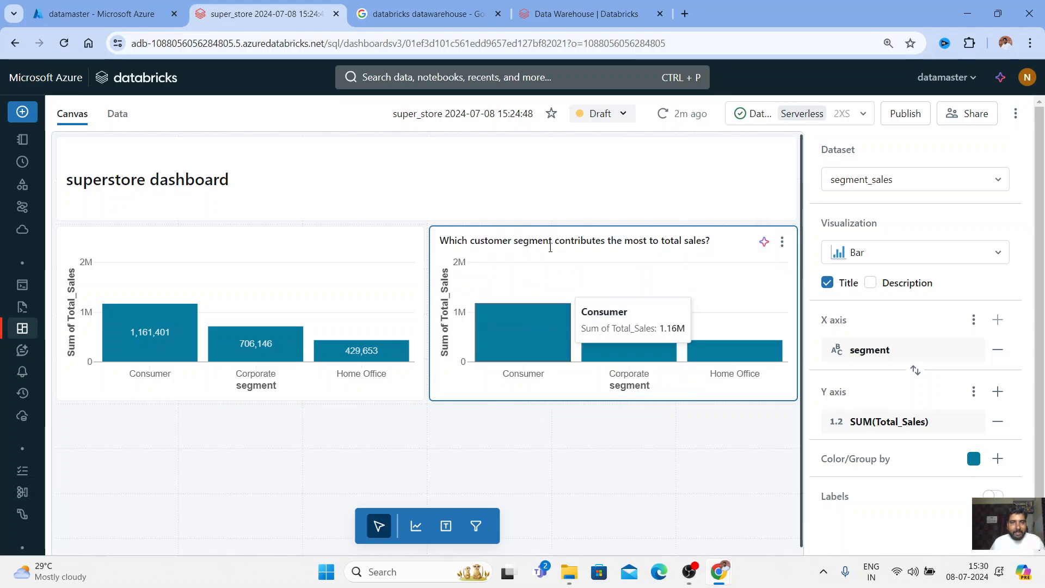
double_click(549, 243)
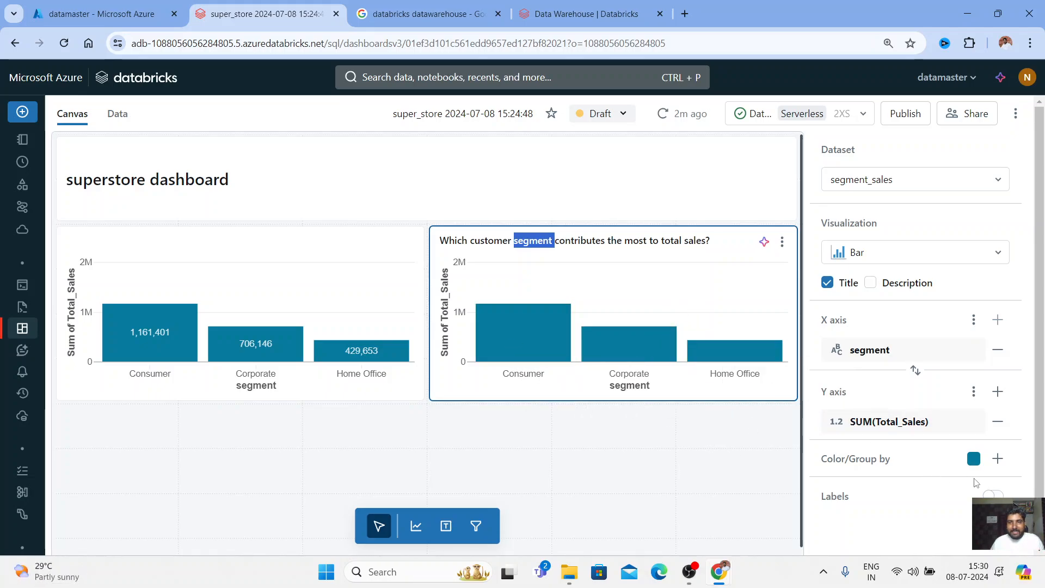
click(993, 495)
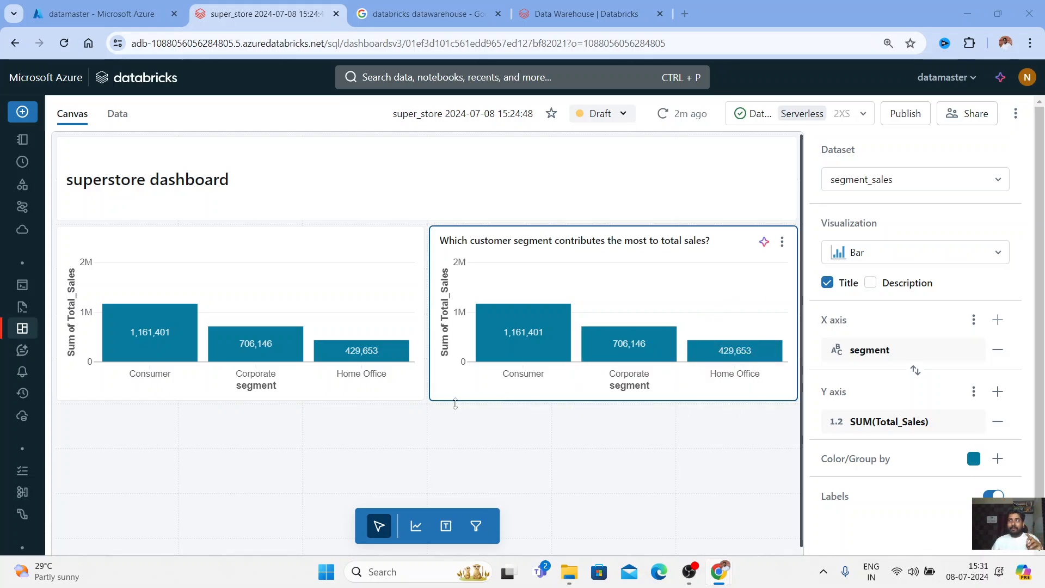
Add a visualization below the first segment chart and ask the assistant "What is the monthly trend in sales and profit across different regions?"
scroll(376, 417, down, 1)
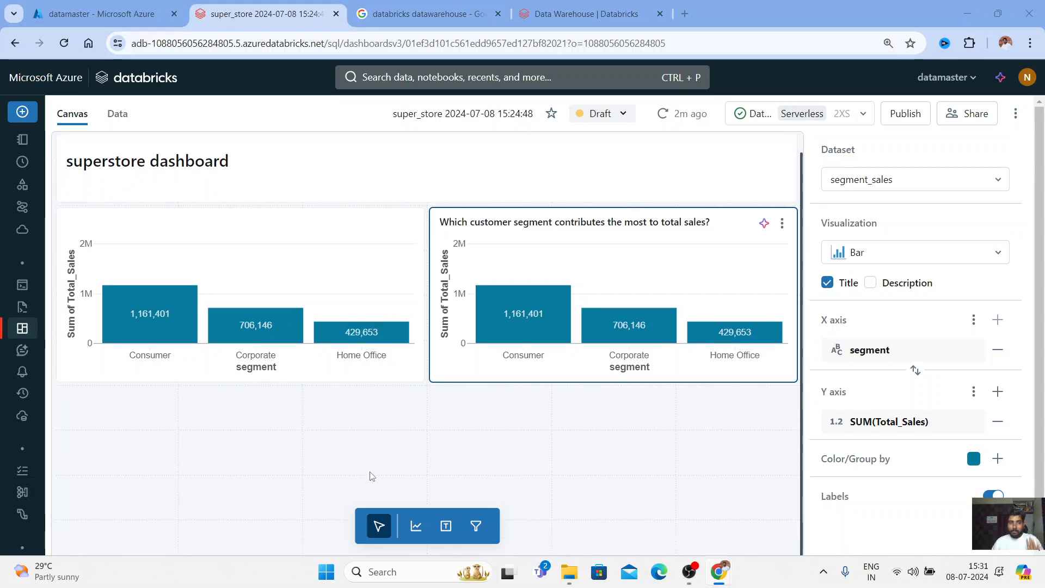
click(416, 528)
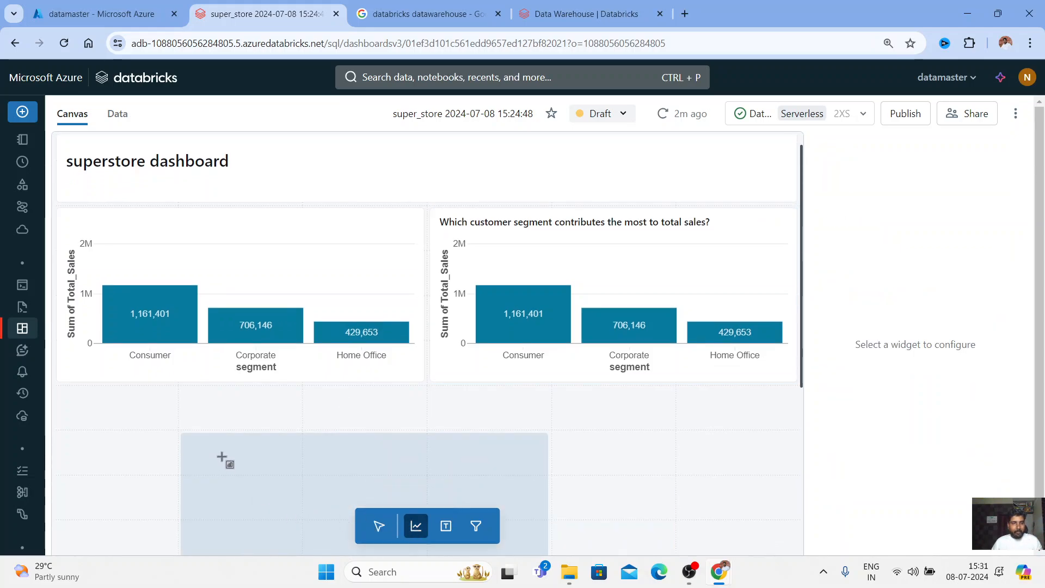
key(Escape)
click(181, 429)
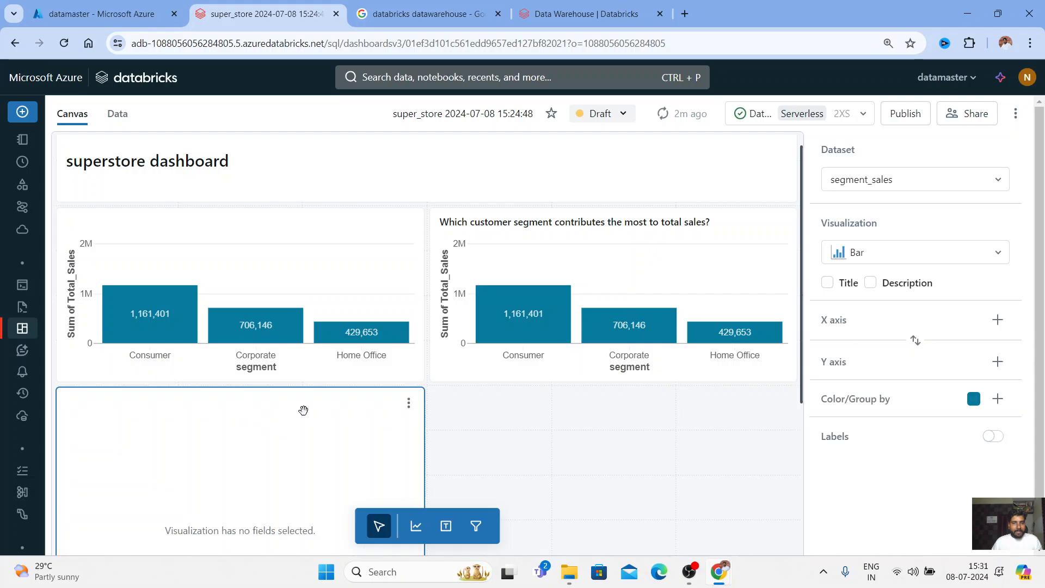
text(What is the monthly trend in sales and profit across different regions?)
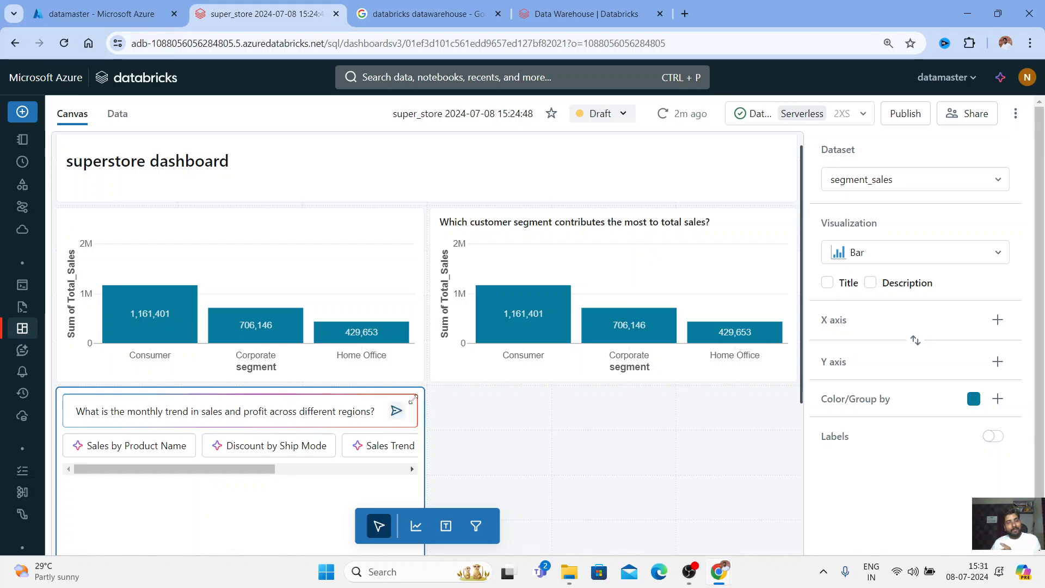
scroll(345, 366, down, 1)
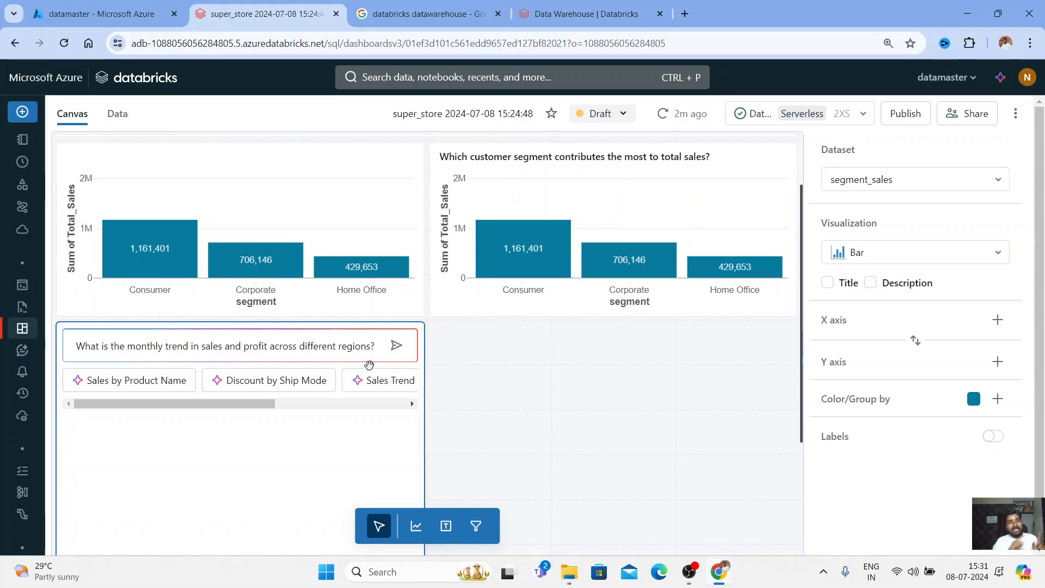
click(397, 346)
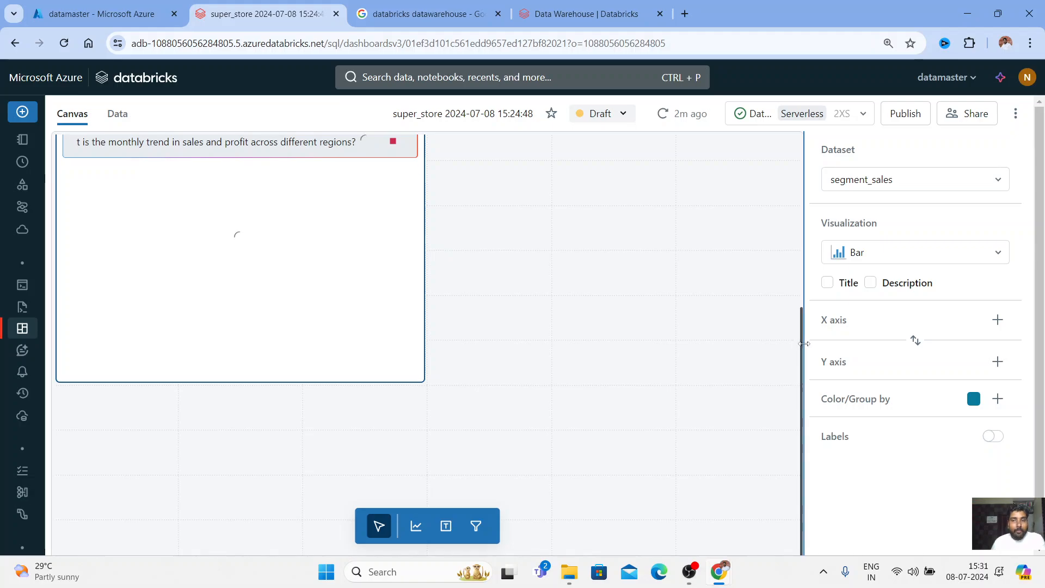
Accept the generated monthly trend chart, and isolate the West region in its legend before showing all regions again
click(740, 350)
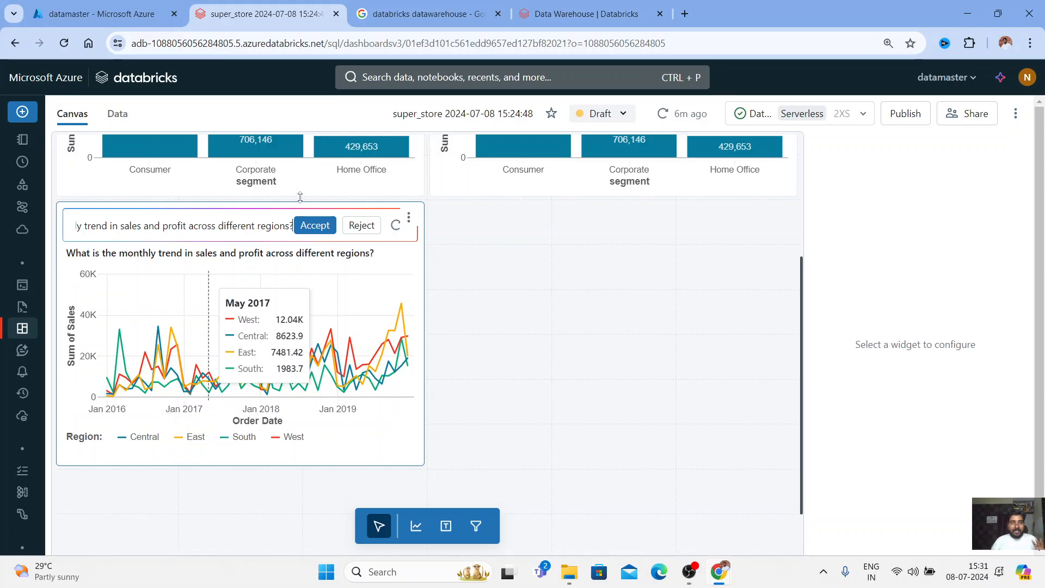
click(127, 401)
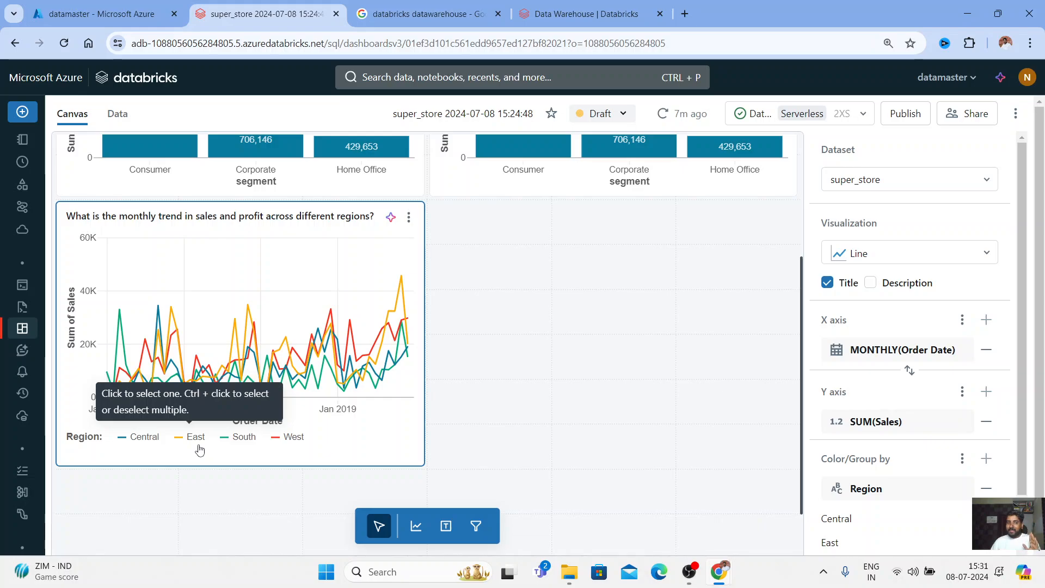
click(297, 436)
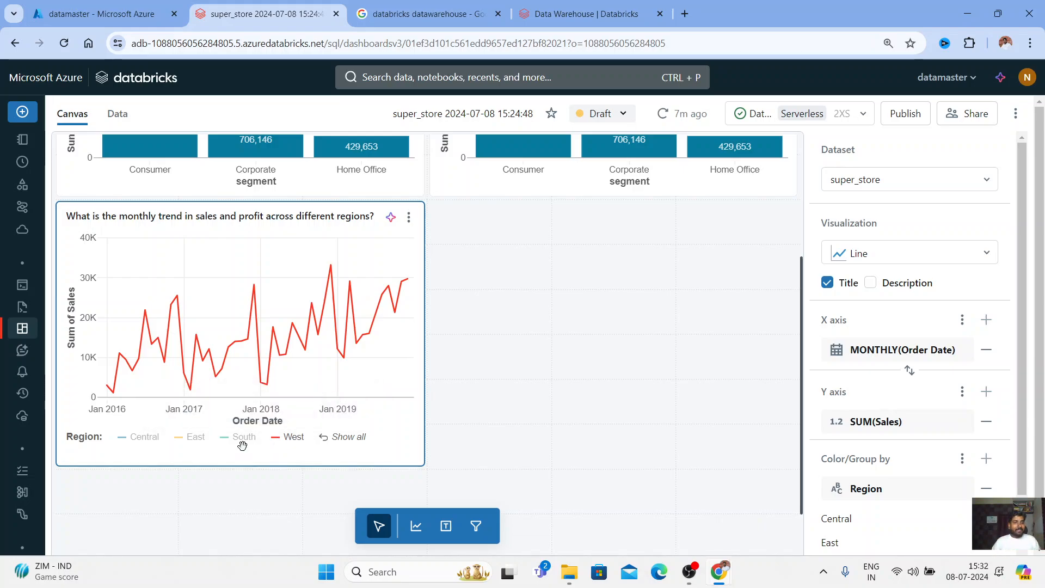
click(349, 438)
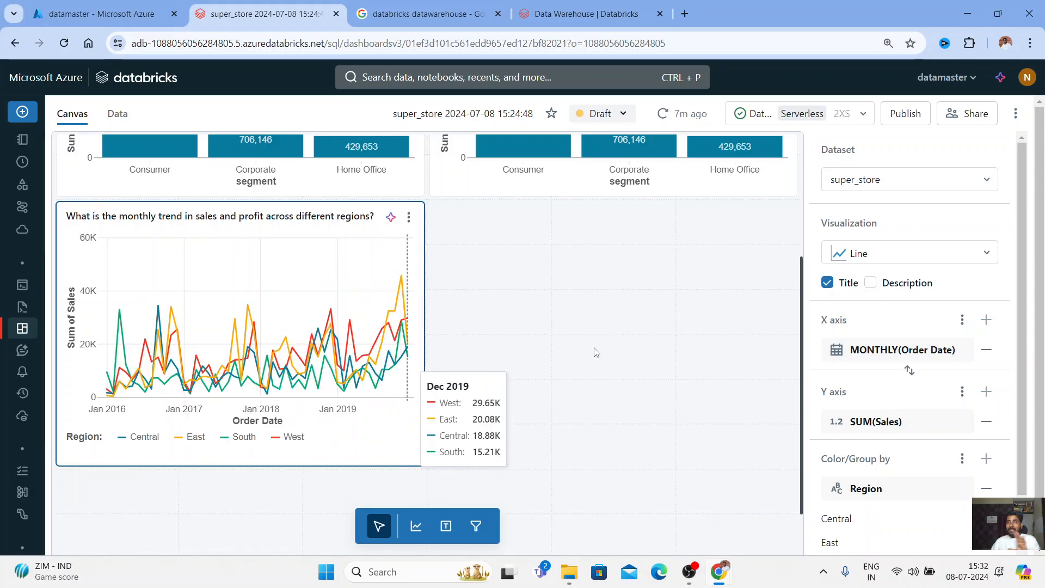
Add a visualization beside the monthly trend chart and ask the assistant which products have the highest return on investment based on their profit margins
click(417, 538)
key(Escape)
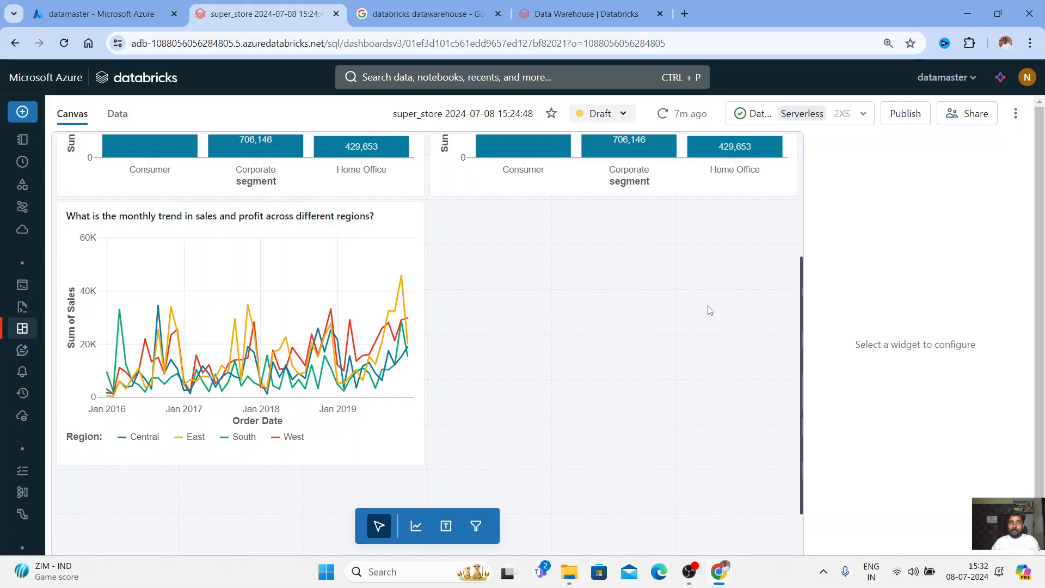
click(543, 324)
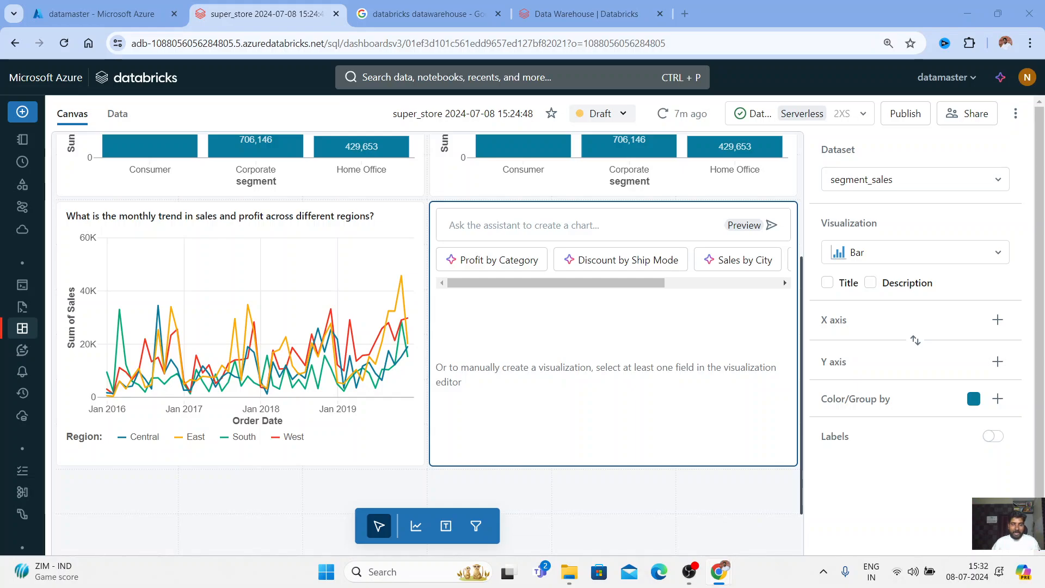
text(cts have the highest return on investment based on their profit margins?)
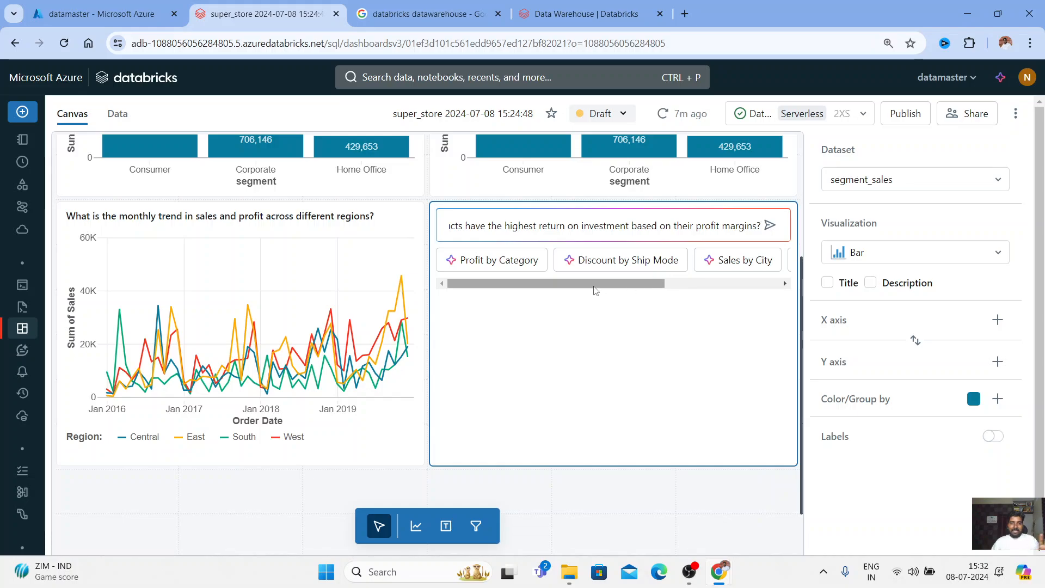
mouse_move(595, 291)
mouse_down()
mouse_move(687, 290)
mouse_move(595, 291)
mouse_up()
drag(464, 225, 767, 227)
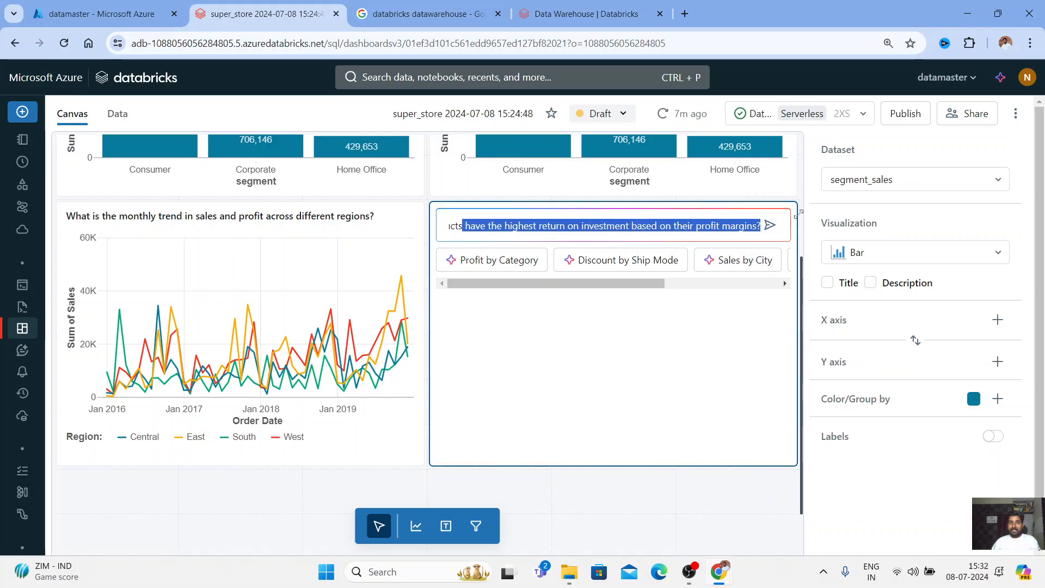
click(770, 225)
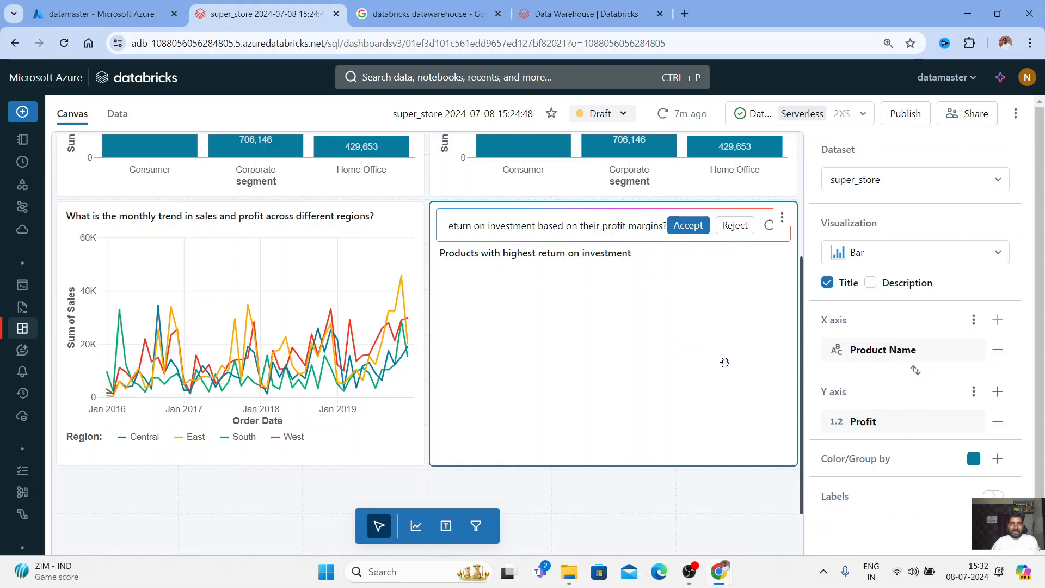
scroll(766, 223, down, 2)
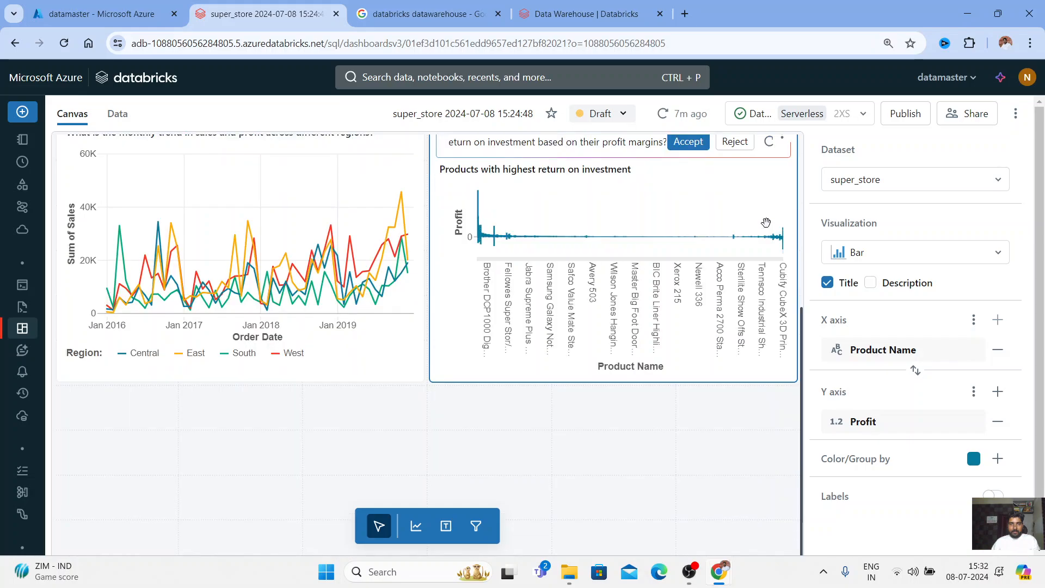
scroll(576, 294, up, 5)
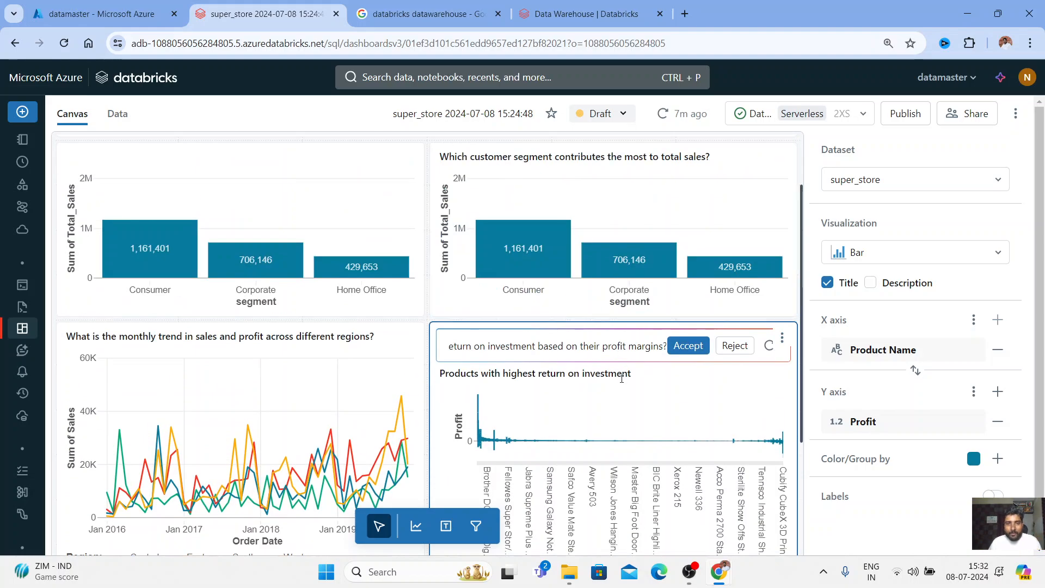
Move the highest return on investment chart below the monthly trend chart, widen it to the full canvas width and accept it
scroll(544, 273, down, 5)
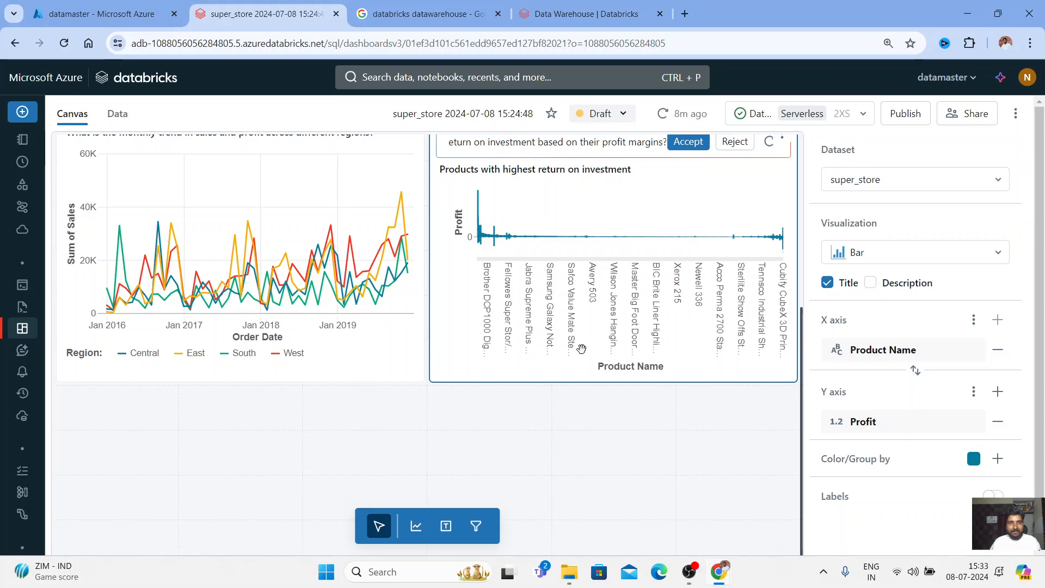
drag(622, 293, 226, 517)
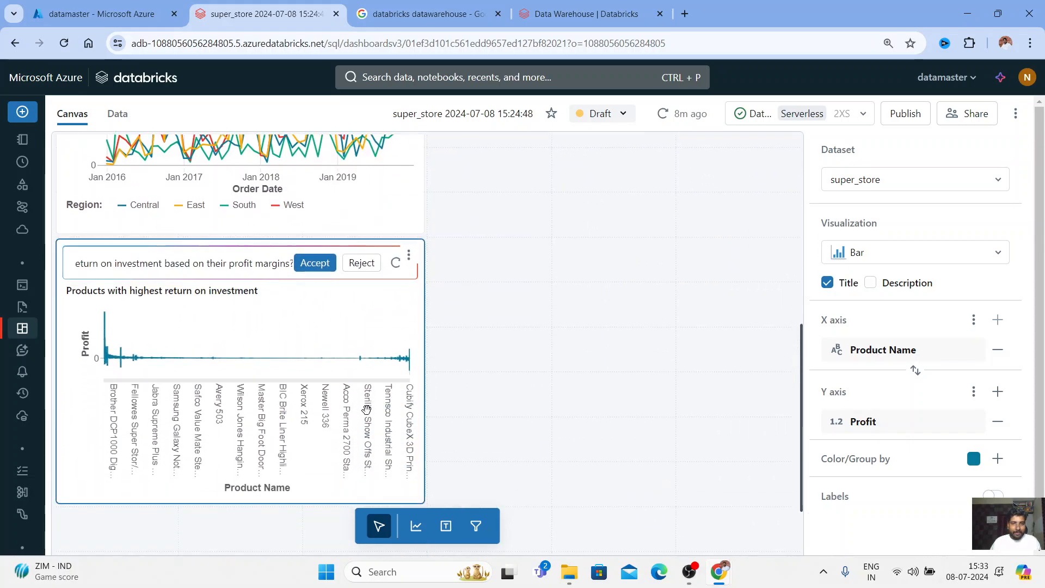
drag(424, 357, 607, 392)
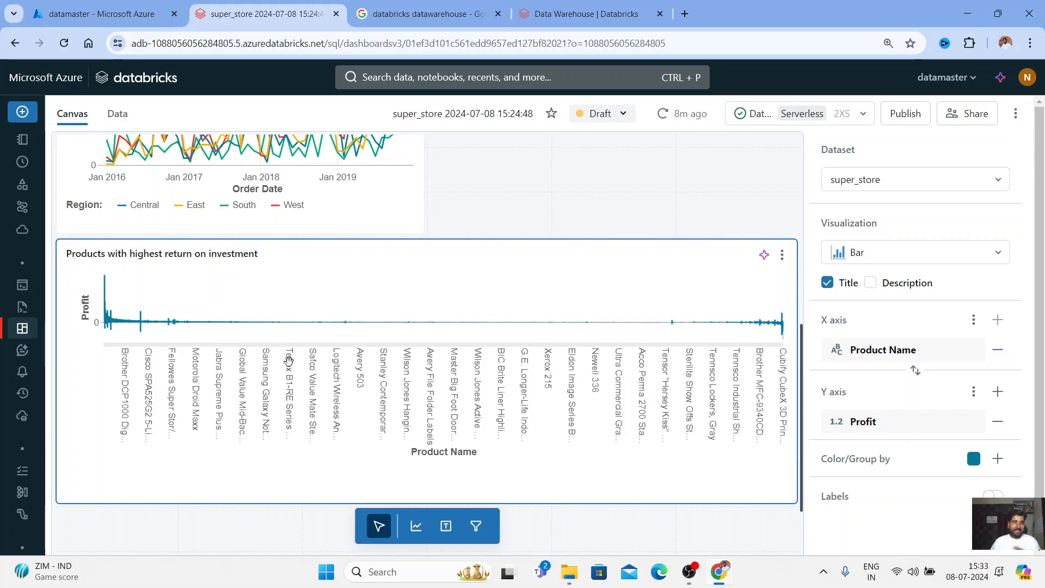
Add a visualization in the empty space beside the monthly trend chart and ask the assistant for "total sales"
scroll(507, 350, up, 3)
click(520, 246)
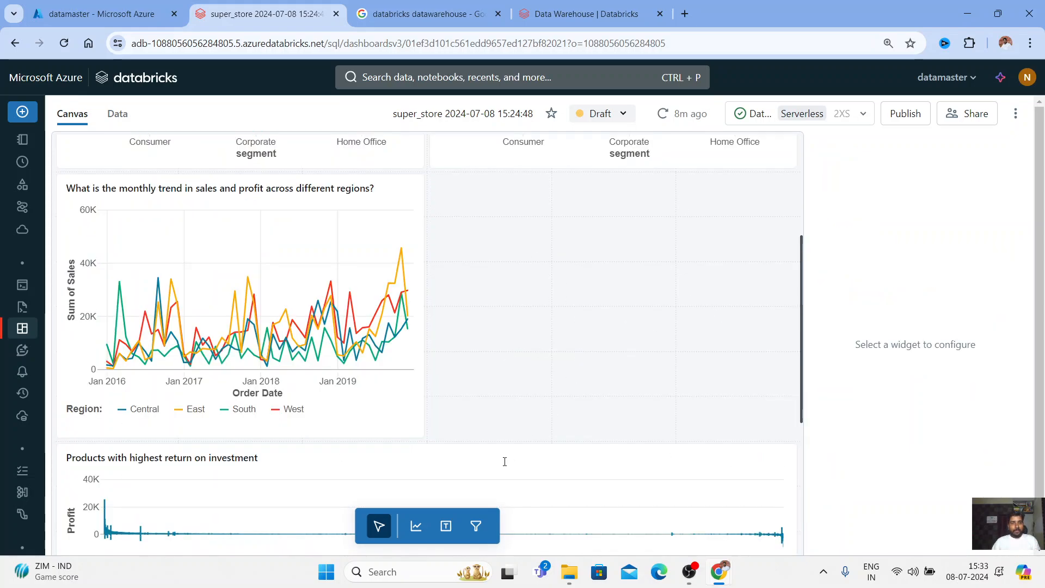
click(416, 526)
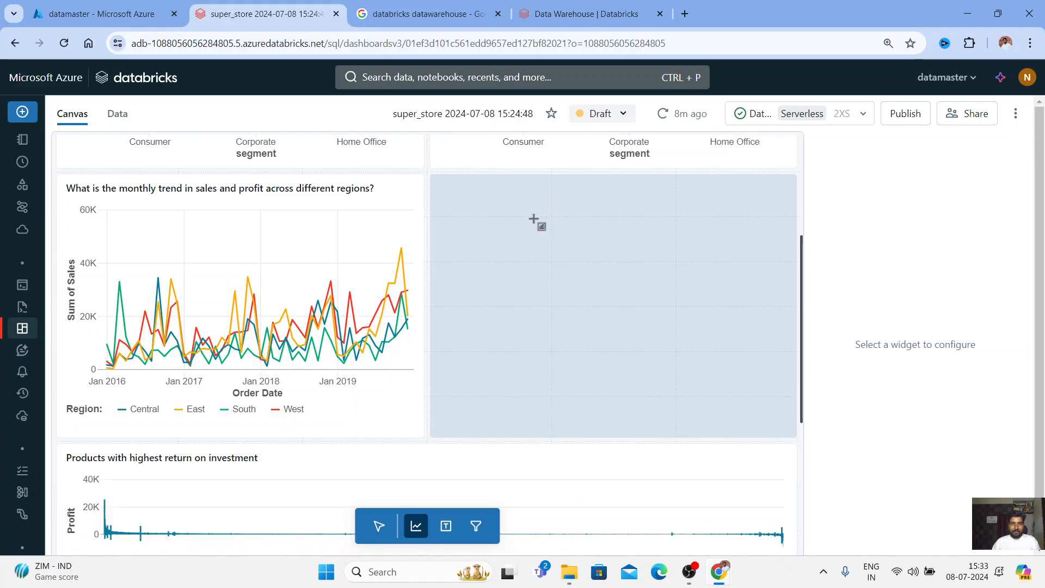
key(Escape)
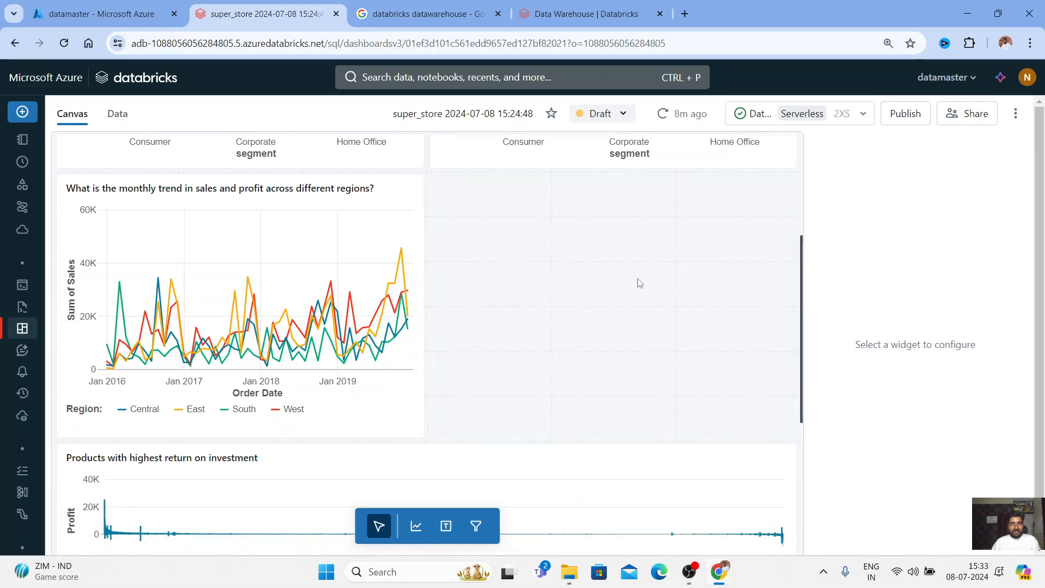
click(676, 277)
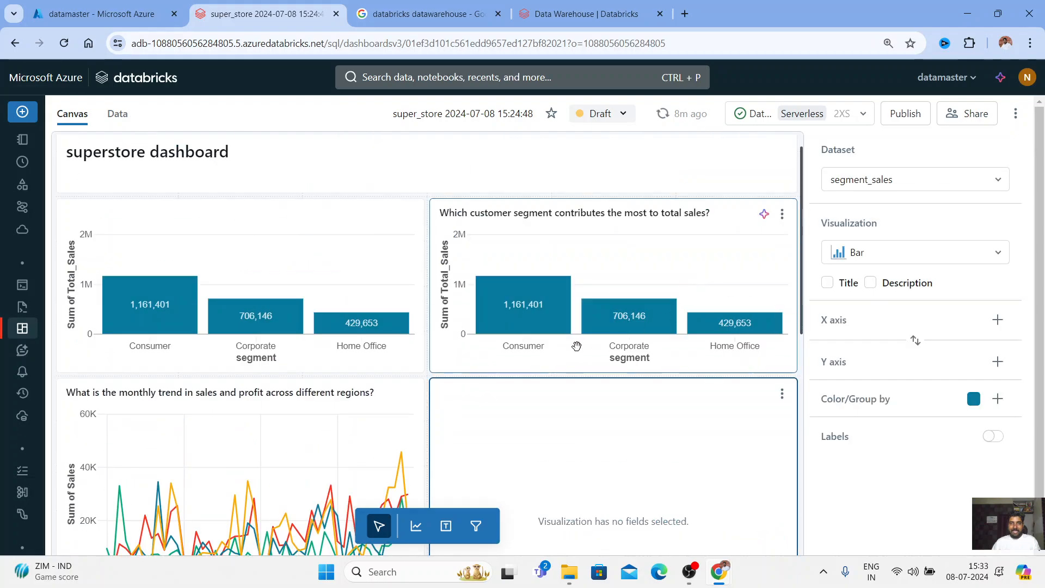
text(total s)
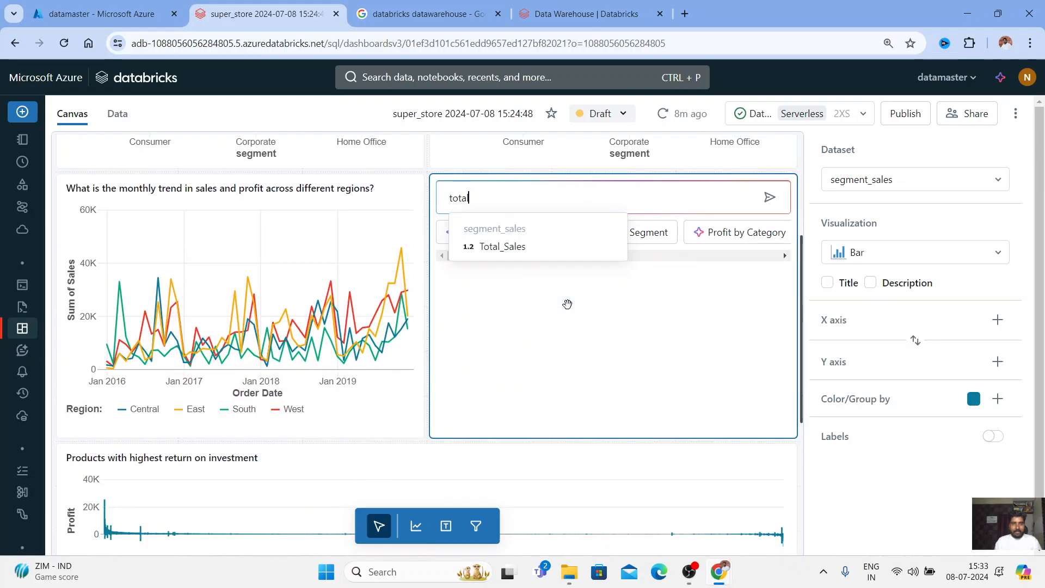
scroll(570, 310, down, 1)
text(ales)
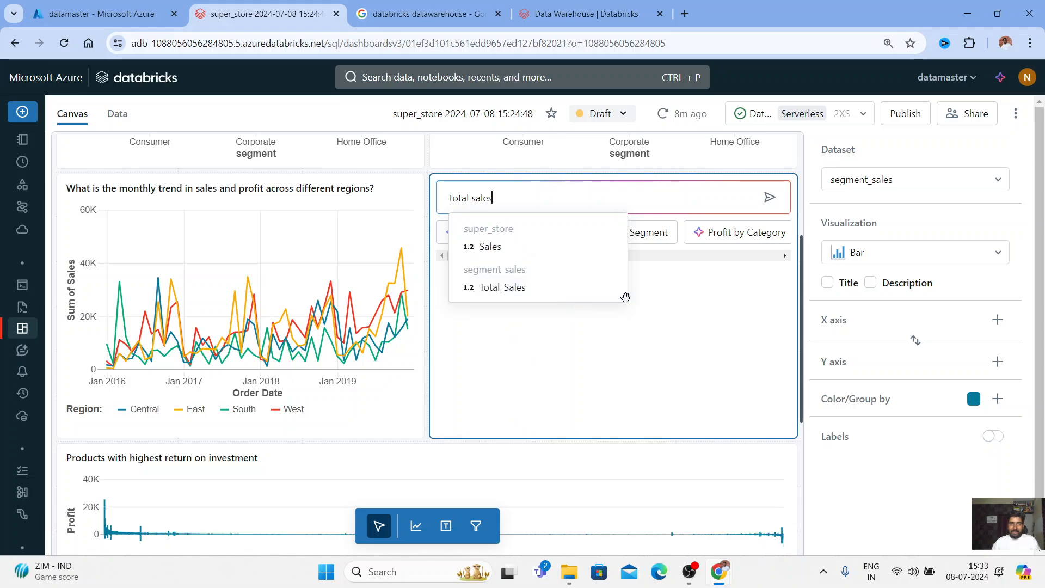
click(770, 197)
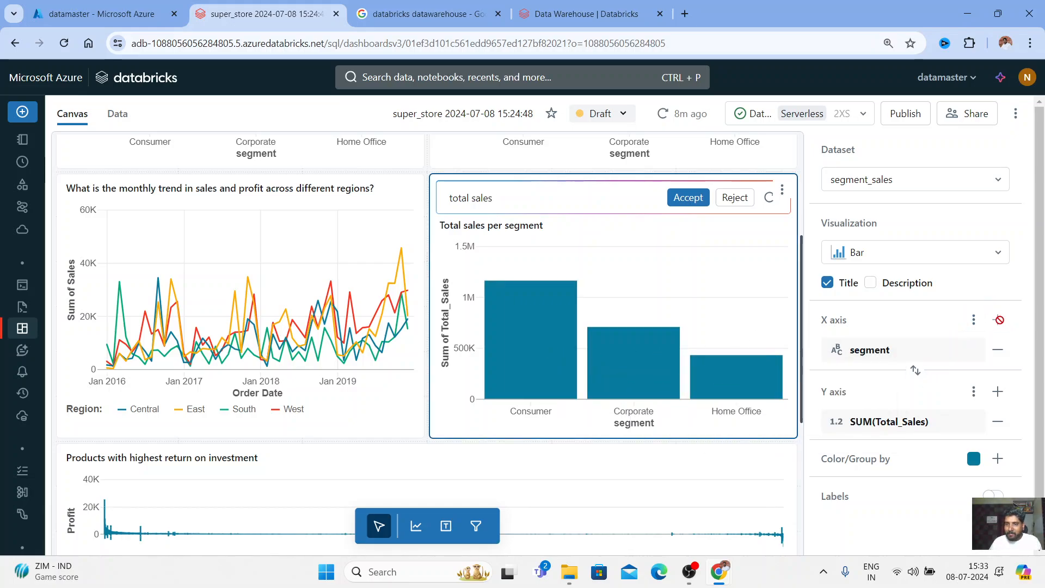
Remove segment from the generated chart's X axis, change the chart to a Counter and accept it
click(998, 350)
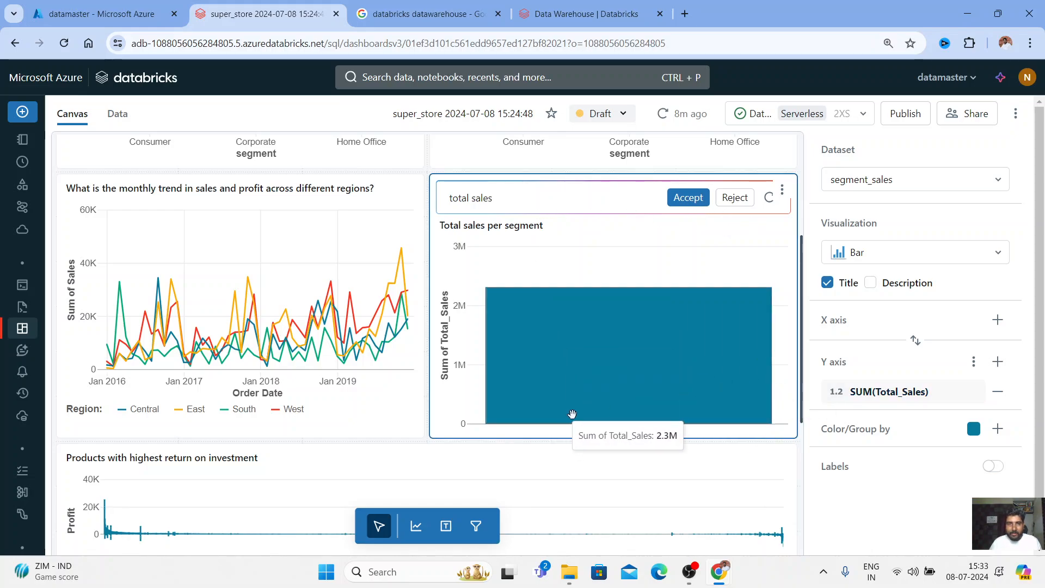
click(961, 258)
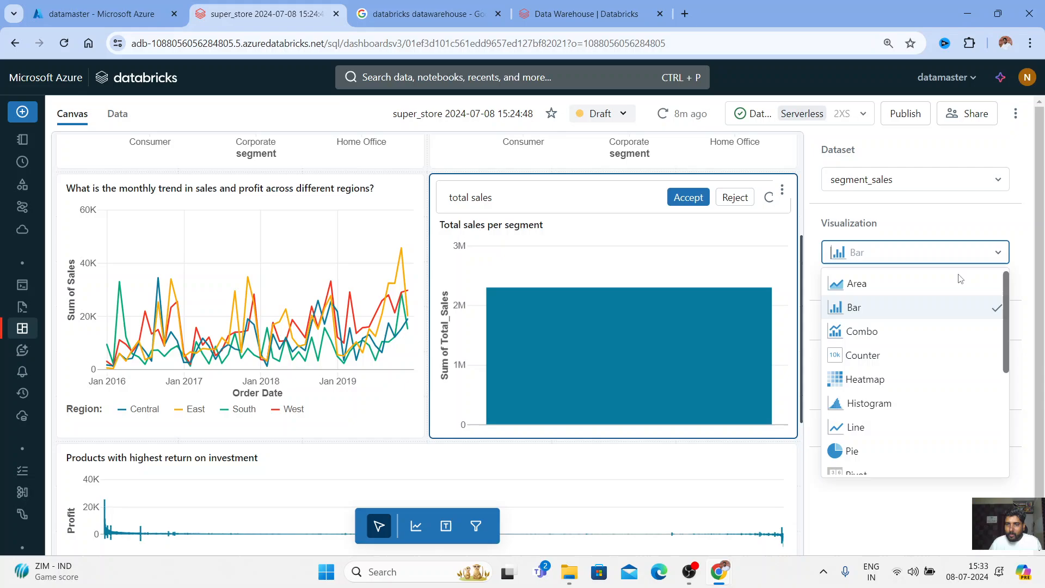
click(887, 357)
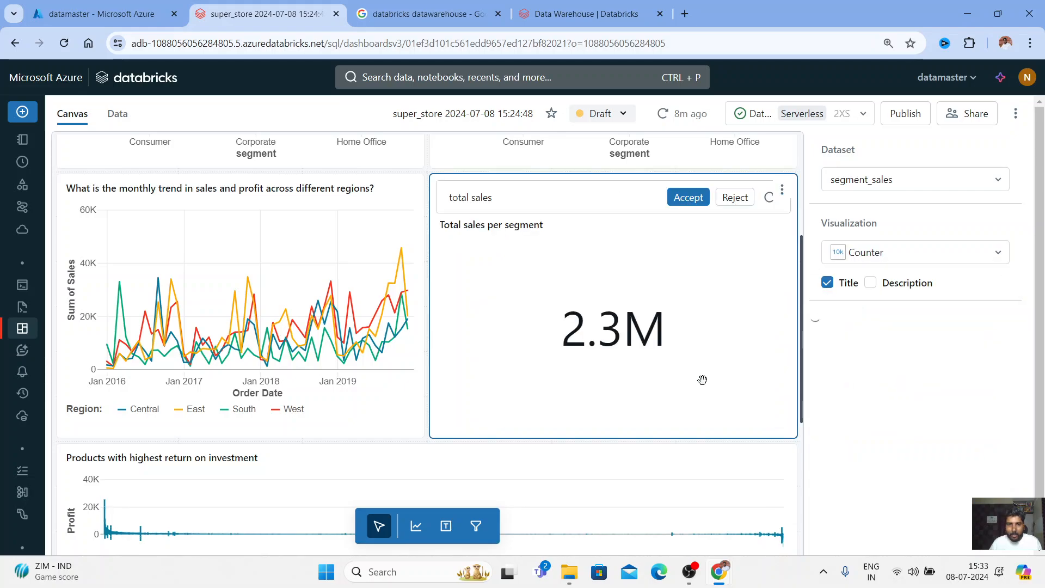
click(690, 199)
scroll(606, 356, up, 3)
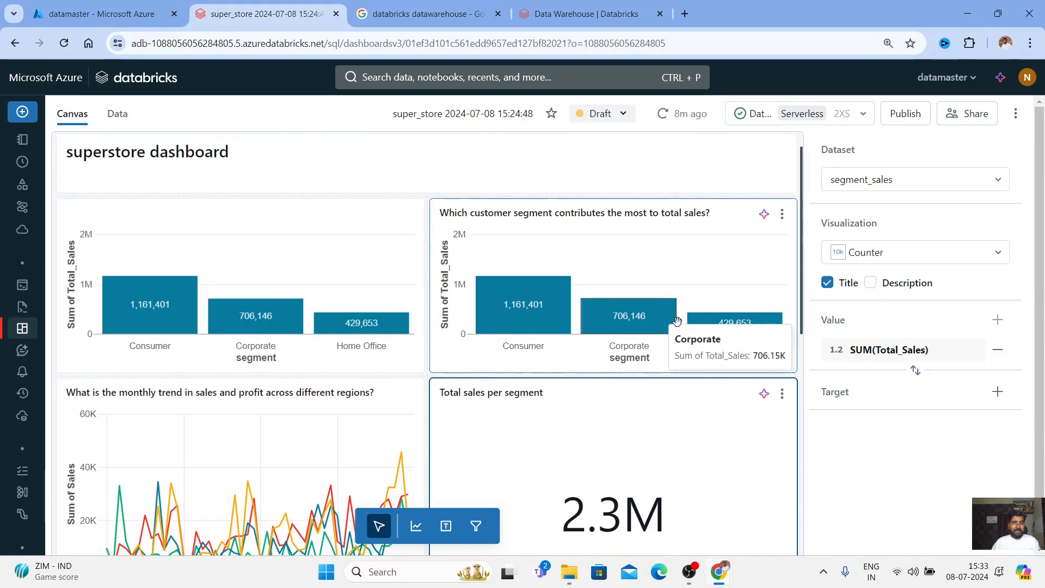
Delete the "Which customer segment contributes the most to total sales?" chart and fit the total sales counter into its place
scroll(546, 365, down, 3)
scroll(630, 367, up, 3)
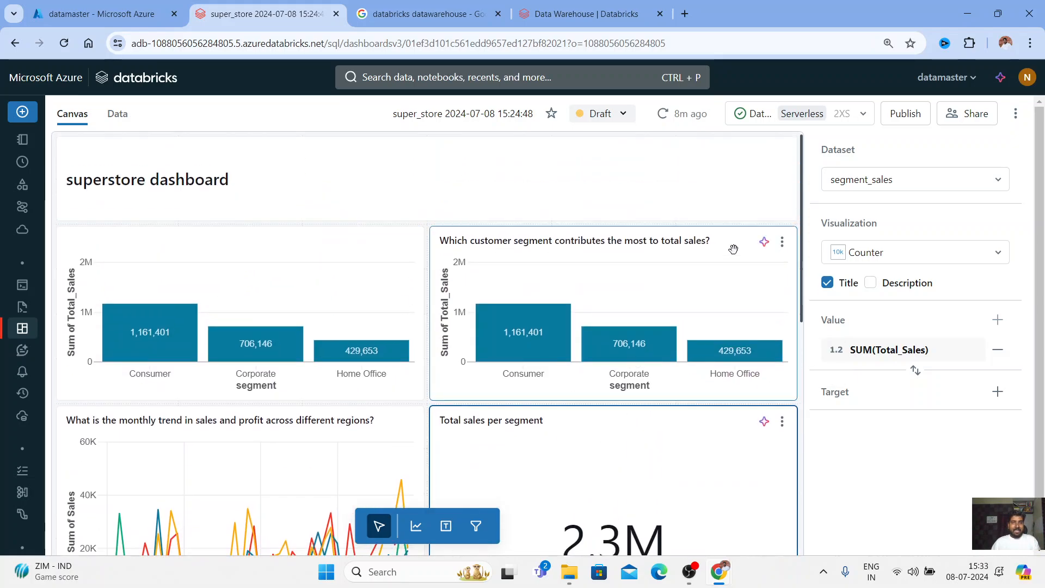
click(783, 243)
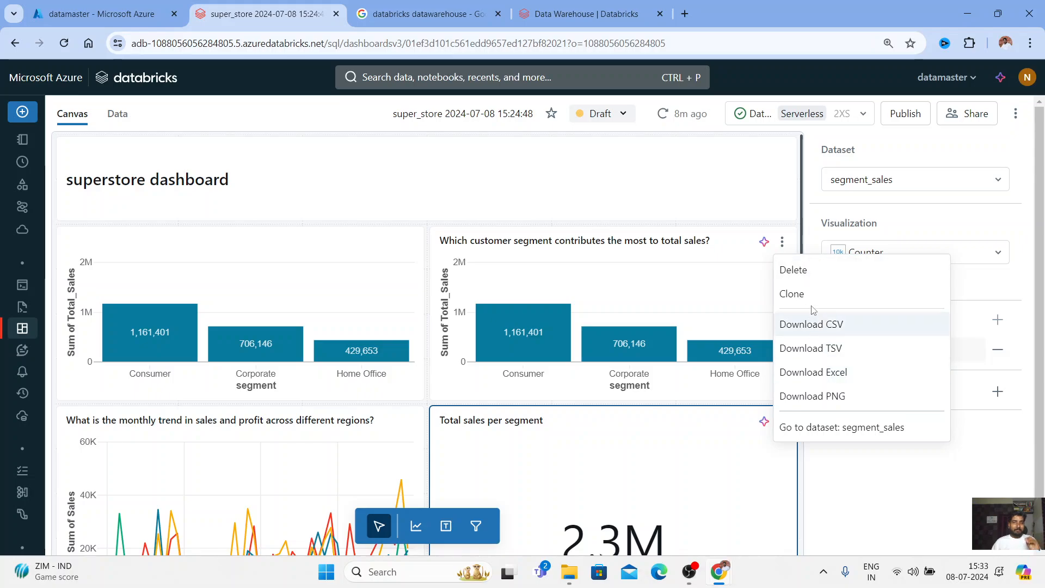
click(789, 269)
drag(572, 441, 572, 259)
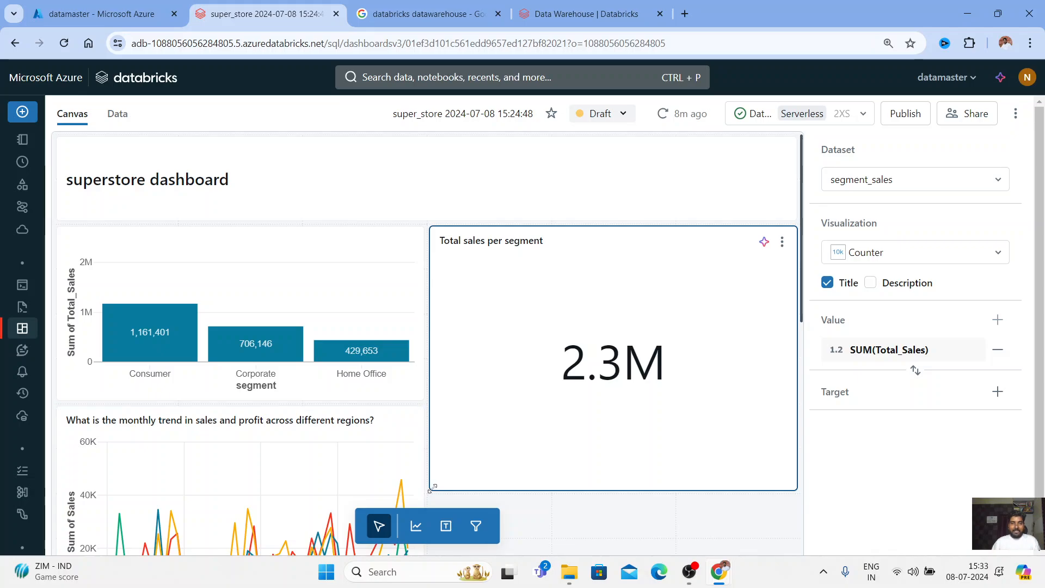
drag(431, 490, 430, 404)
Add a filter above the superstore dashboard title and set its type to Multiple values
scroll(541, 427, down, 7)
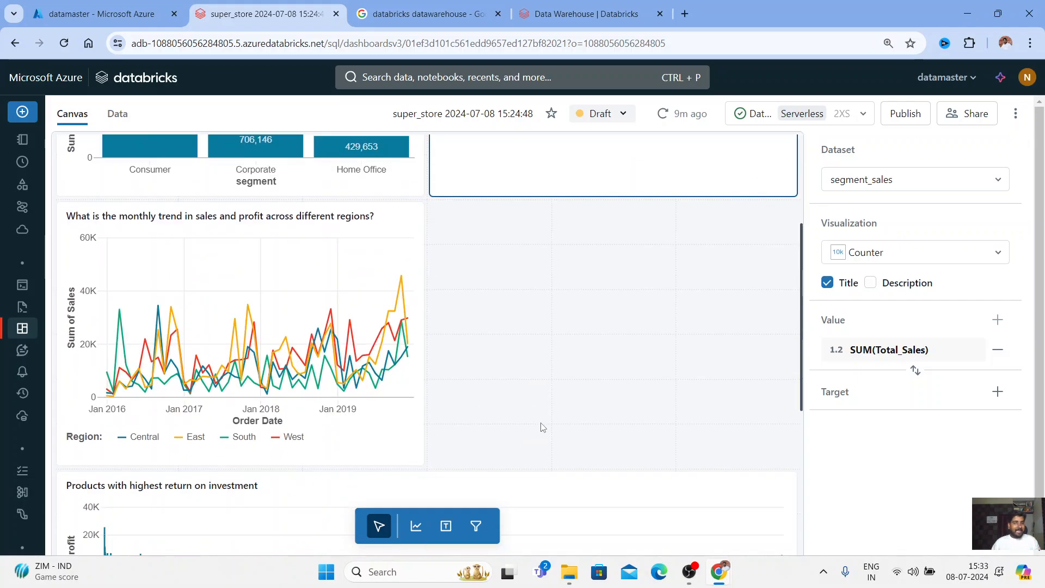
scroll(460, 335, up, 8)
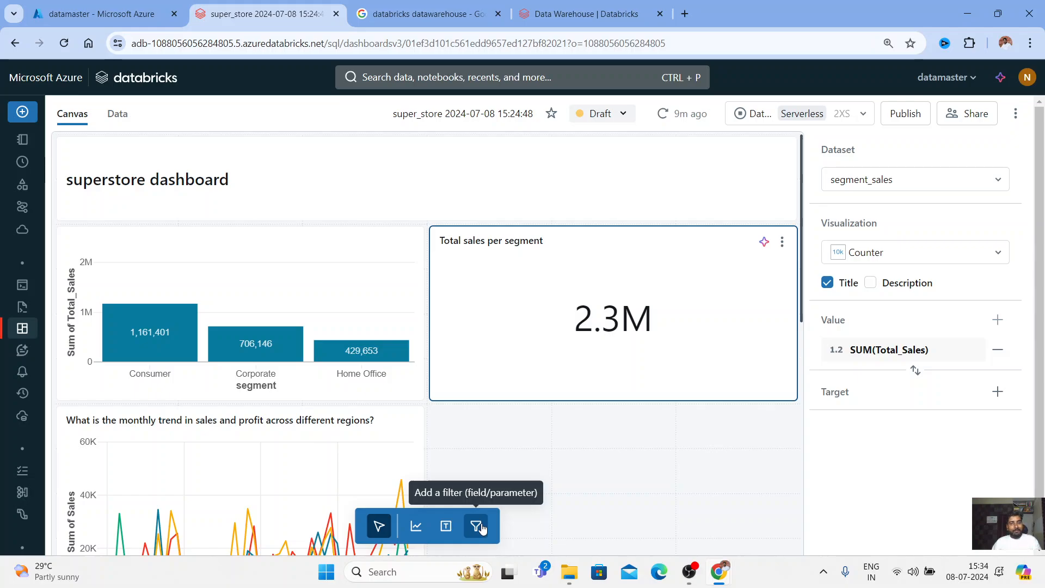
click(477, 531)
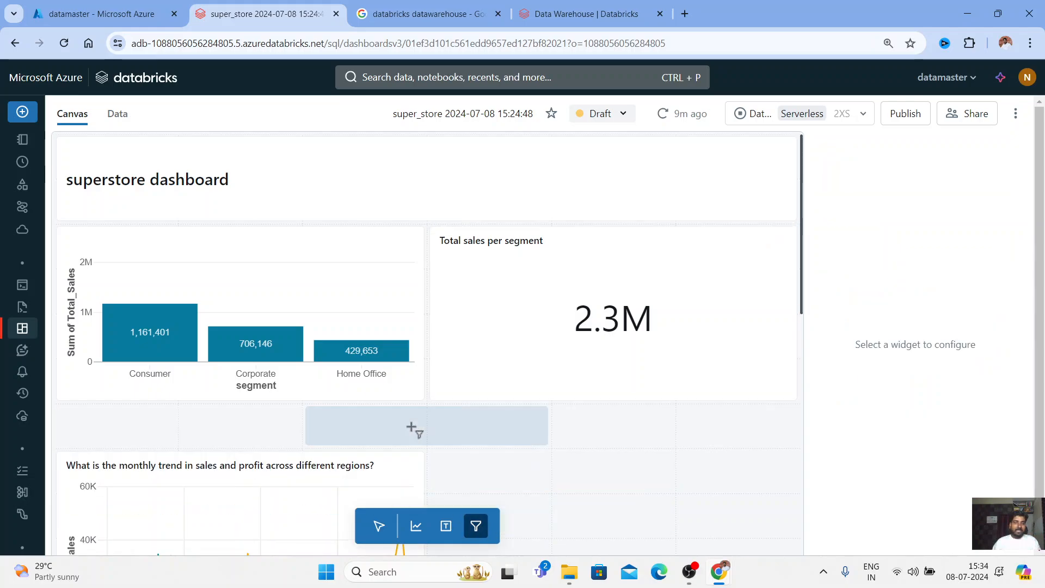
key(Escape)
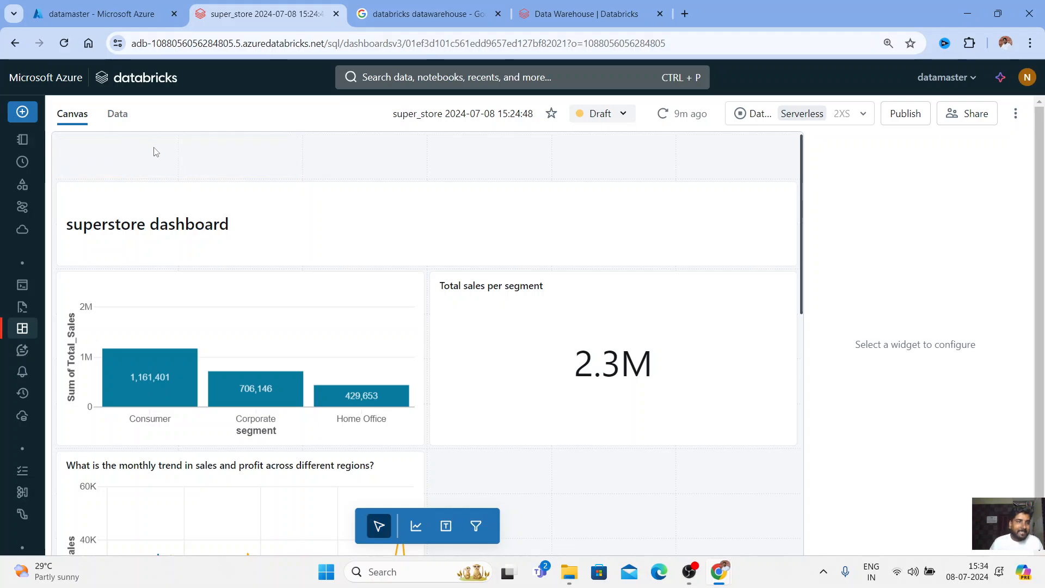
click(212, 159)
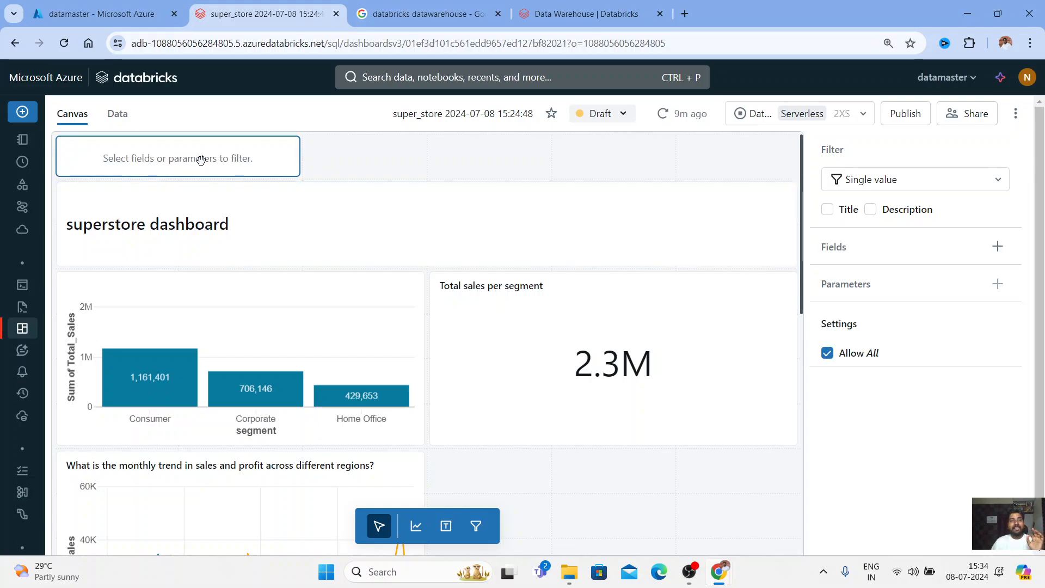
click(1000, 179)
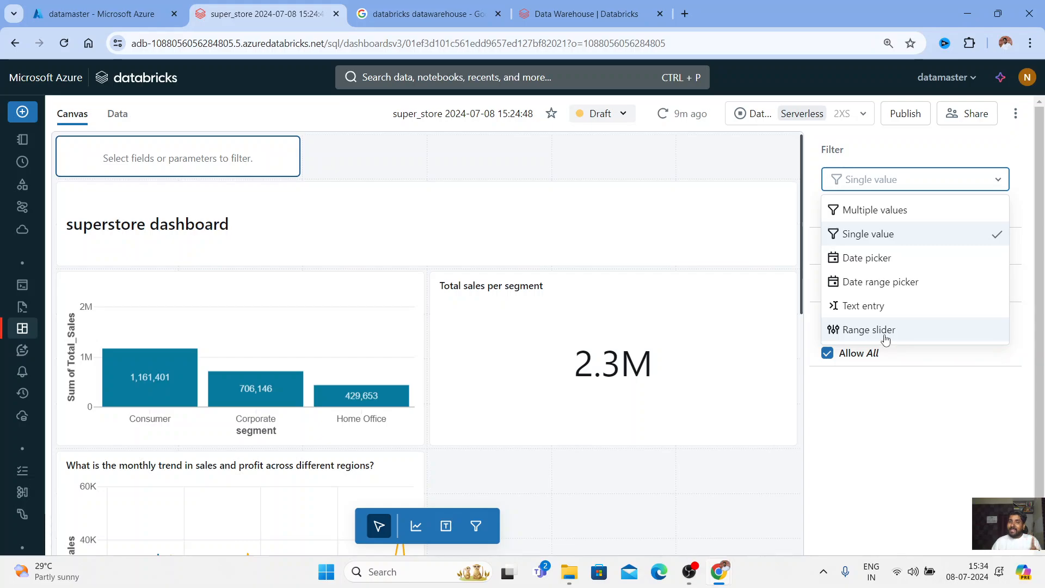
click(924, 217)
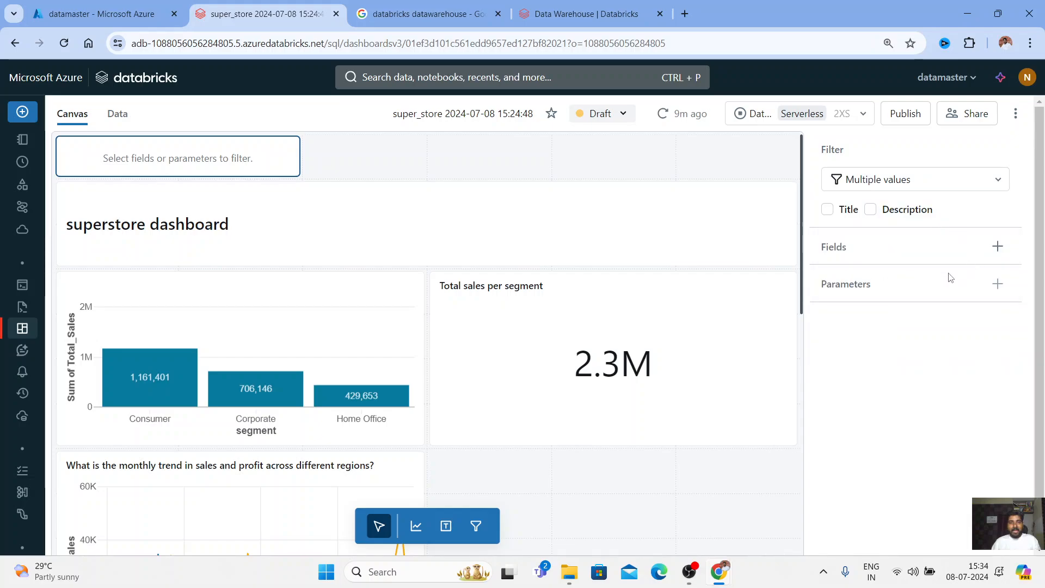
Try Country/Region from super_store as the filter field, check its selectable values and remove the field again
click(997, 246)
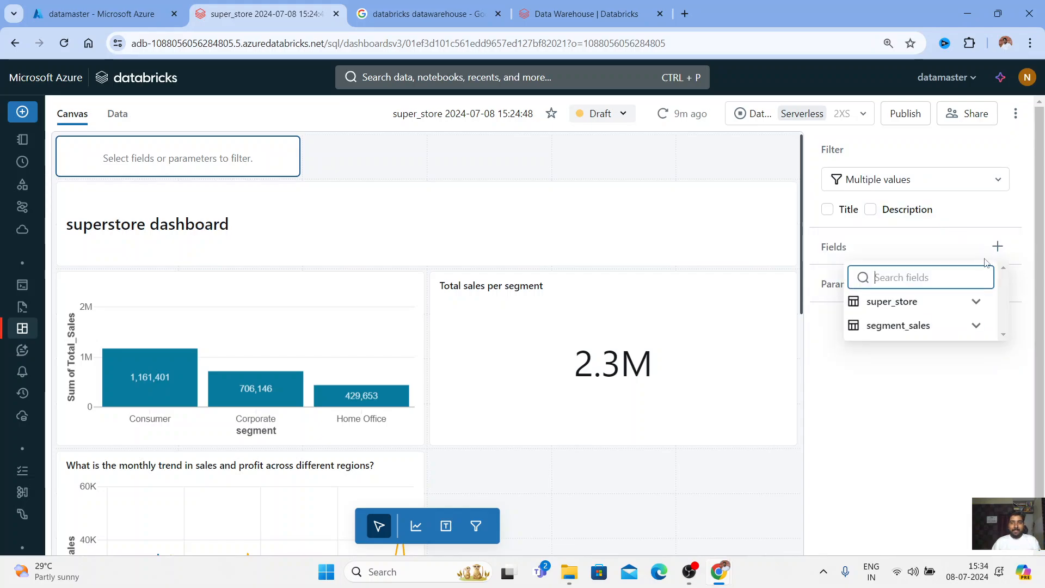
click(915, 415)
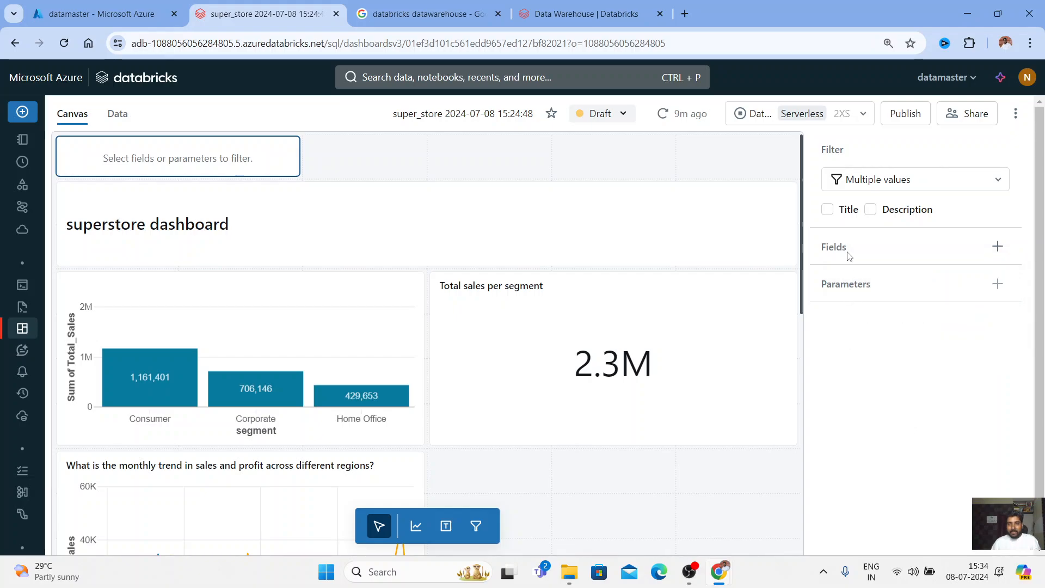
click(992, 247)
click(976, 305)
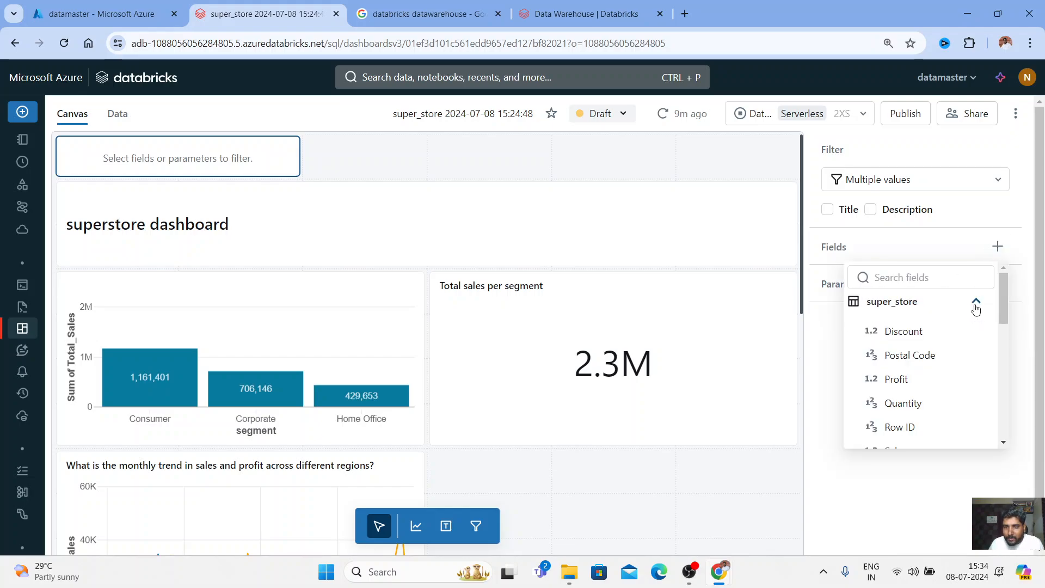
scroll(934, 341, down, 3)
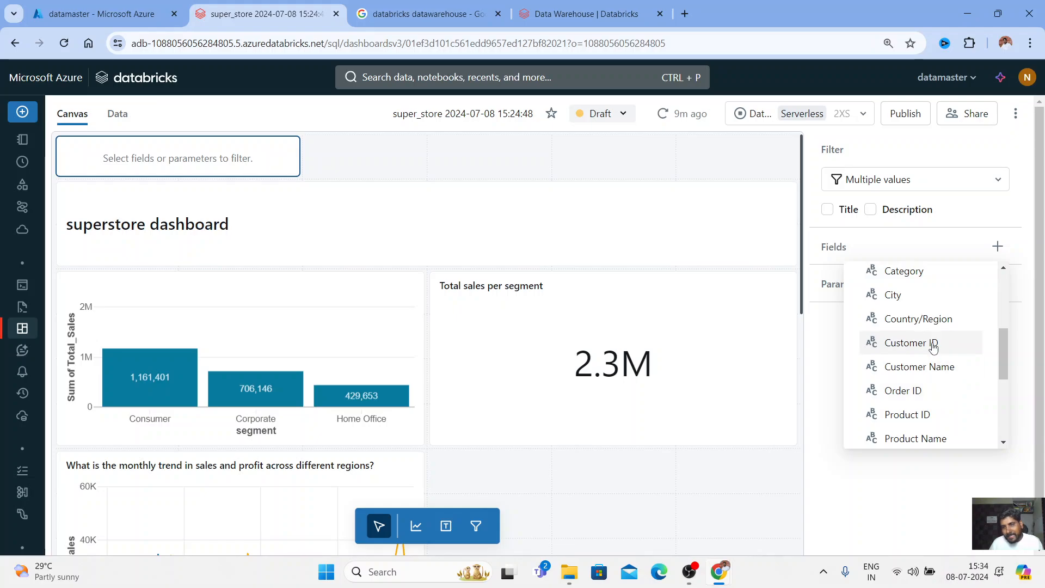
click(929, 320)
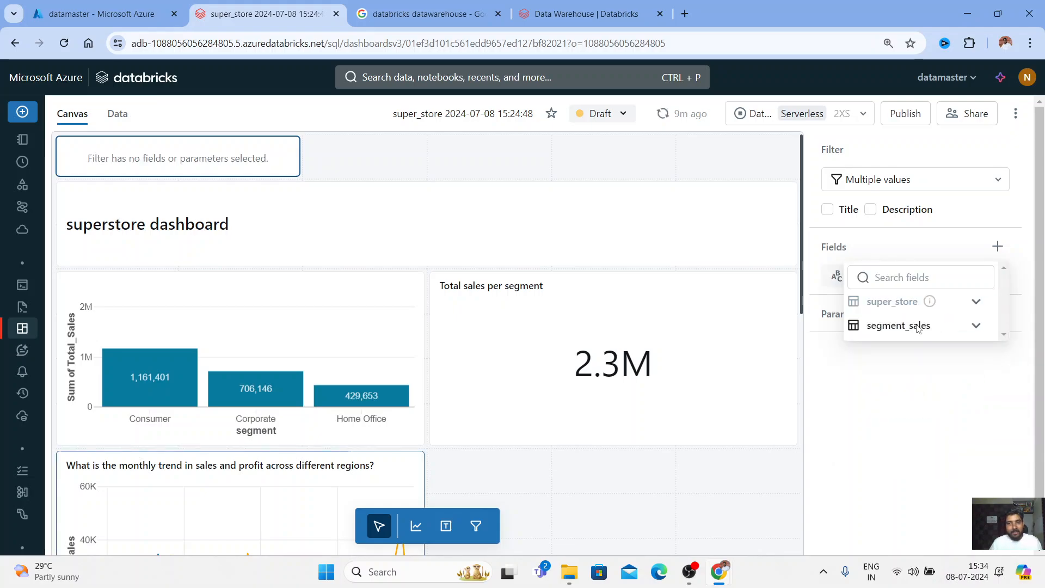
click(283, 158)
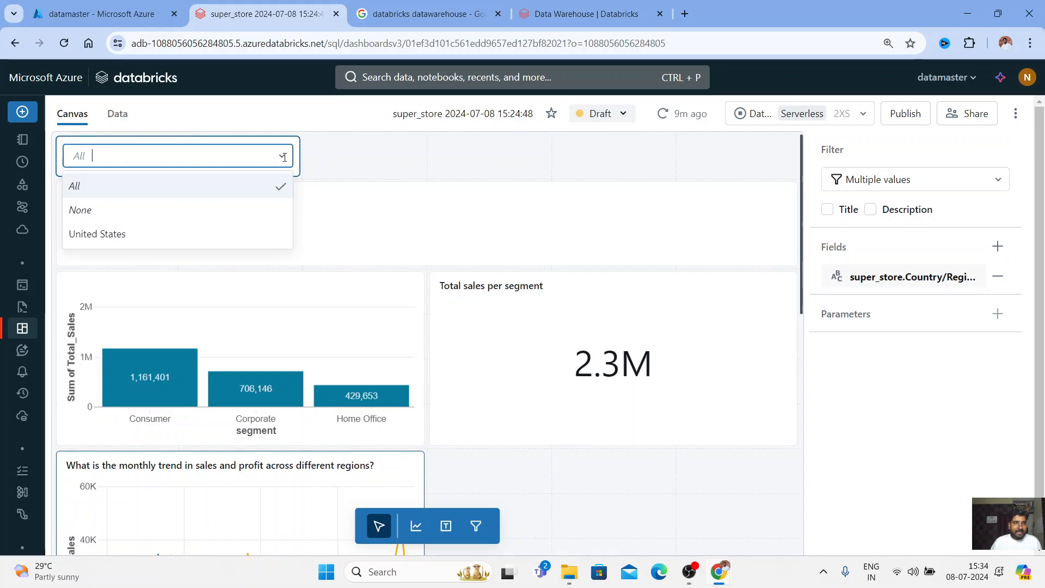
click(998, 276)
Search the filter fields for "state" and add State from super_store to the filter
click(998, 247)
scroll(924, 327, down, 3)
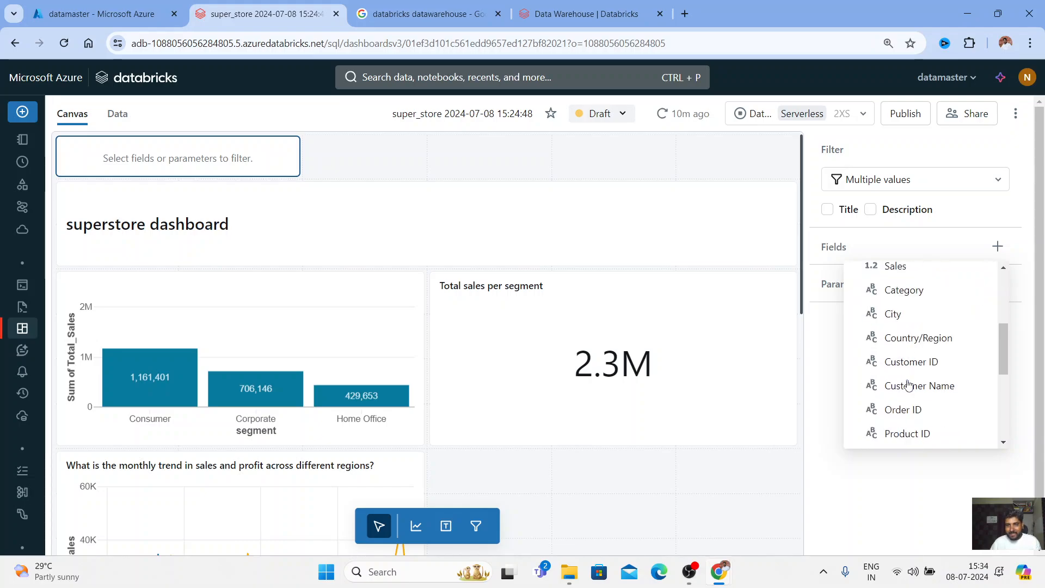
scroll(904, 343, up, 3)
click(899, 278)
text(state)
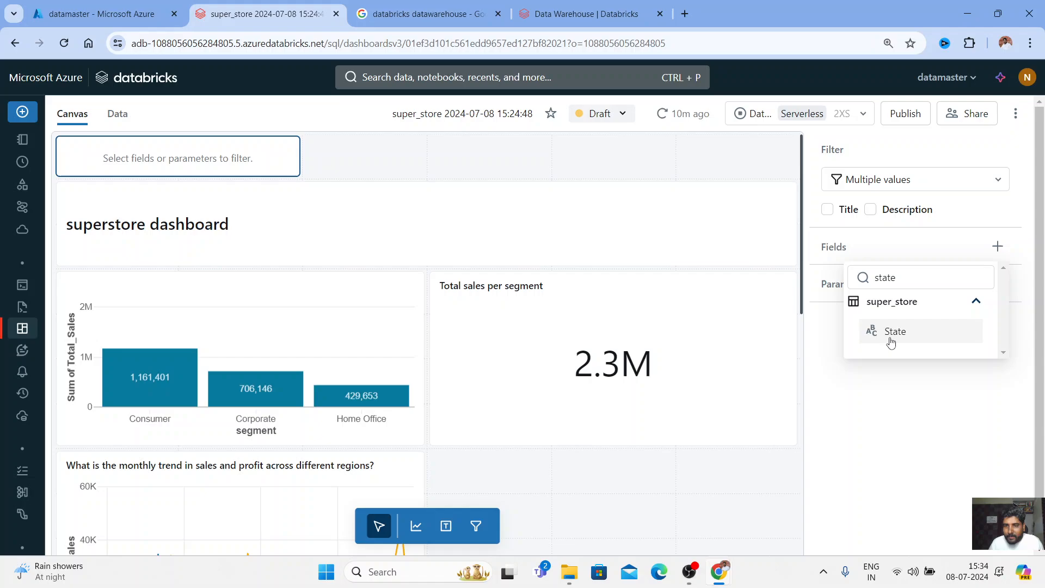
click(894, 331)
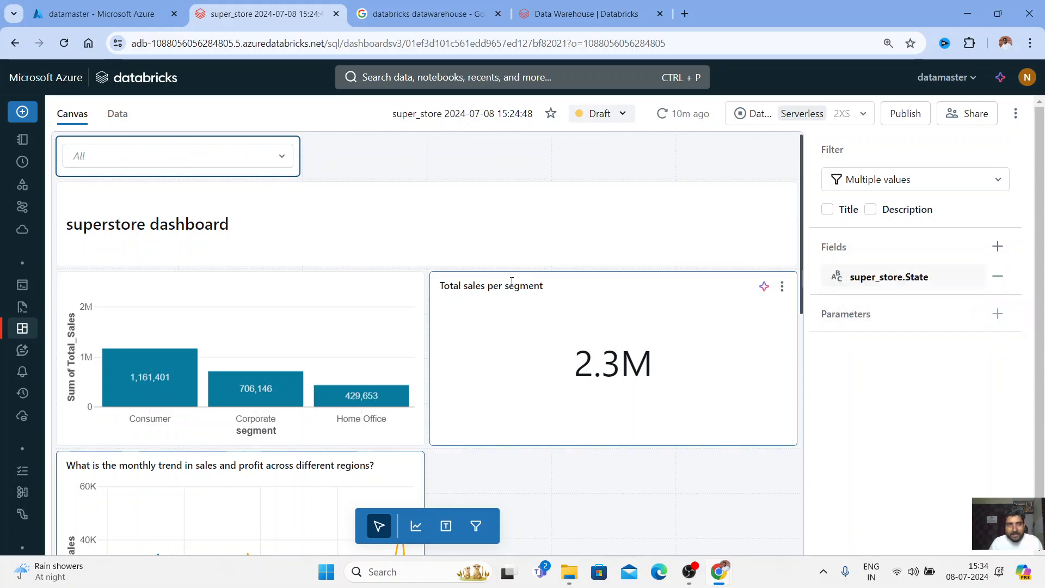
Look through the State filter's values and filter the dashboard to California
click(277, 161)
scroll(150, 289, down, 15)
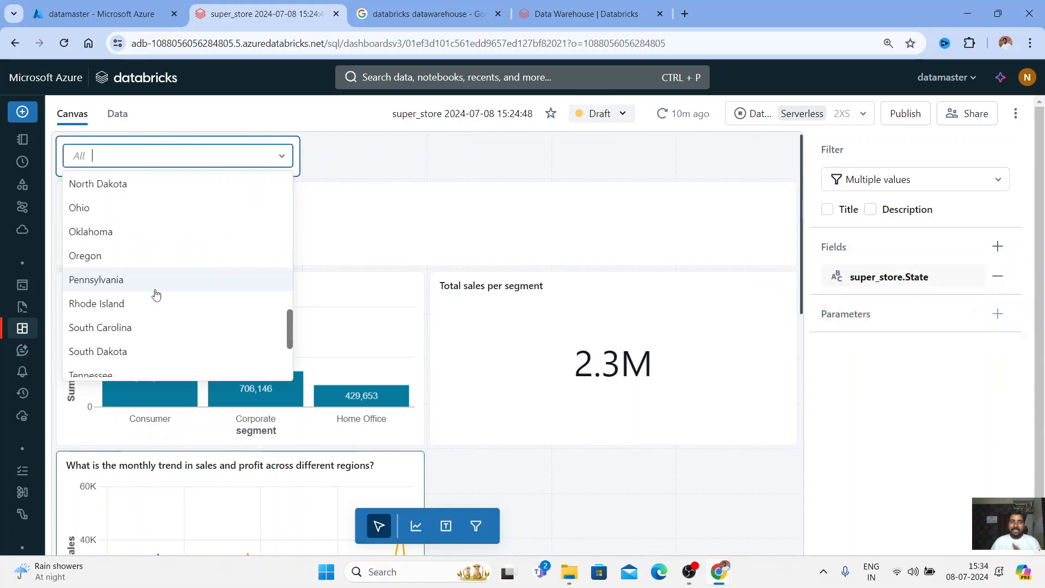
scroll(155, 293, up, 4)
scroll(136, 272, up, 10)
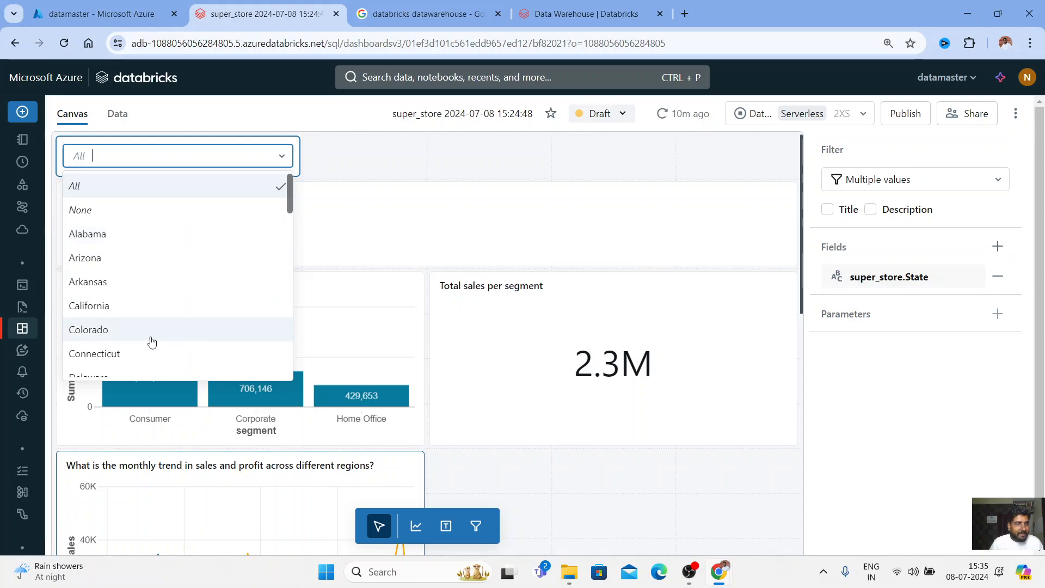
click(139, 306)
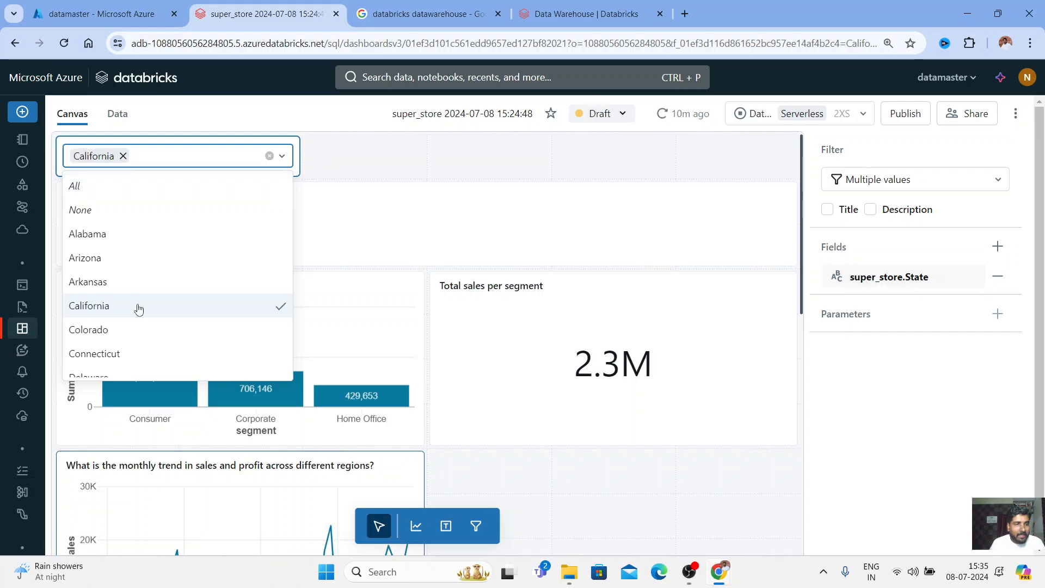
click(597, 474)
Examine the dashboard charts under the California filter and clear that state selection
scroll(346, 430, down, 8)
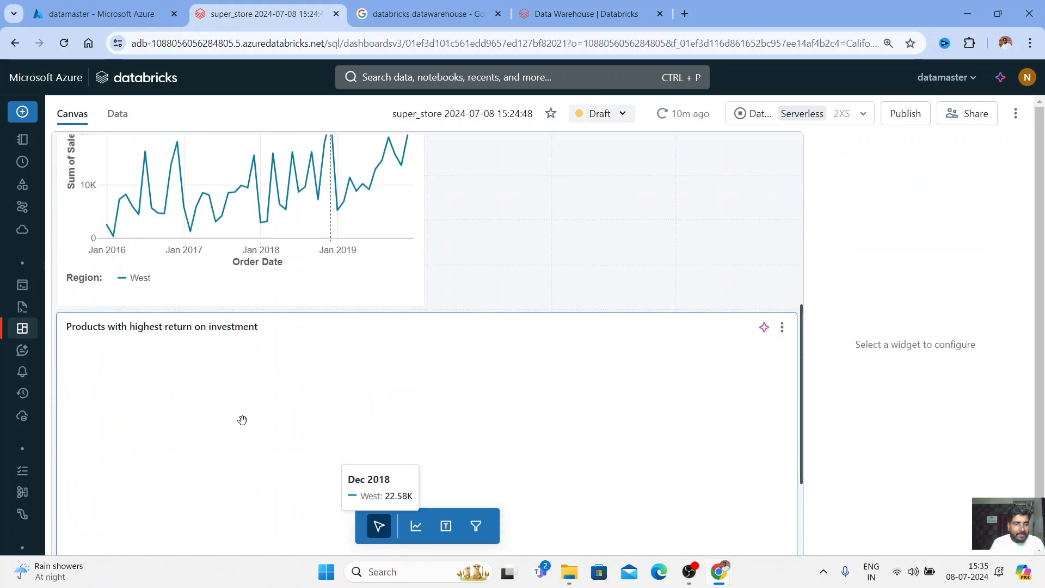
scroll(264, 303, up, 8)
scroll(326, 317, down, 6)
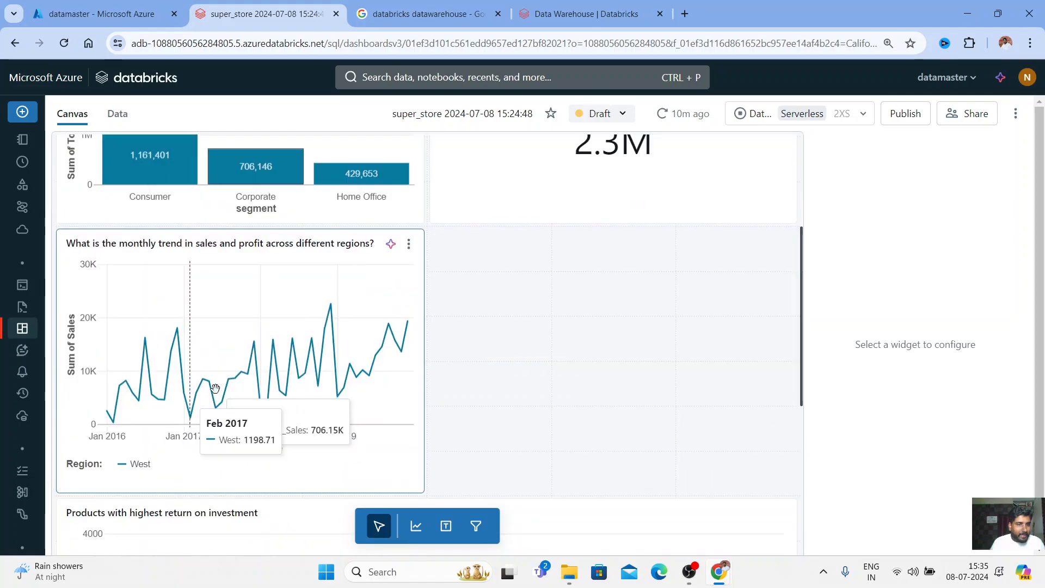
scroll(261, 328, up, 7)
scroll(218, 349, down, 9)
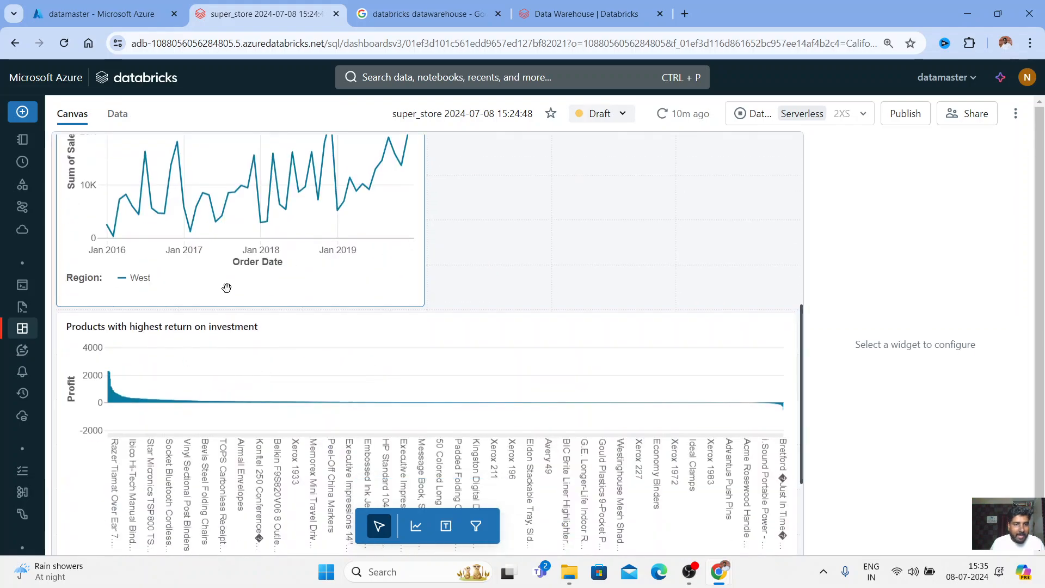
scroll(279, 320, up, 8)
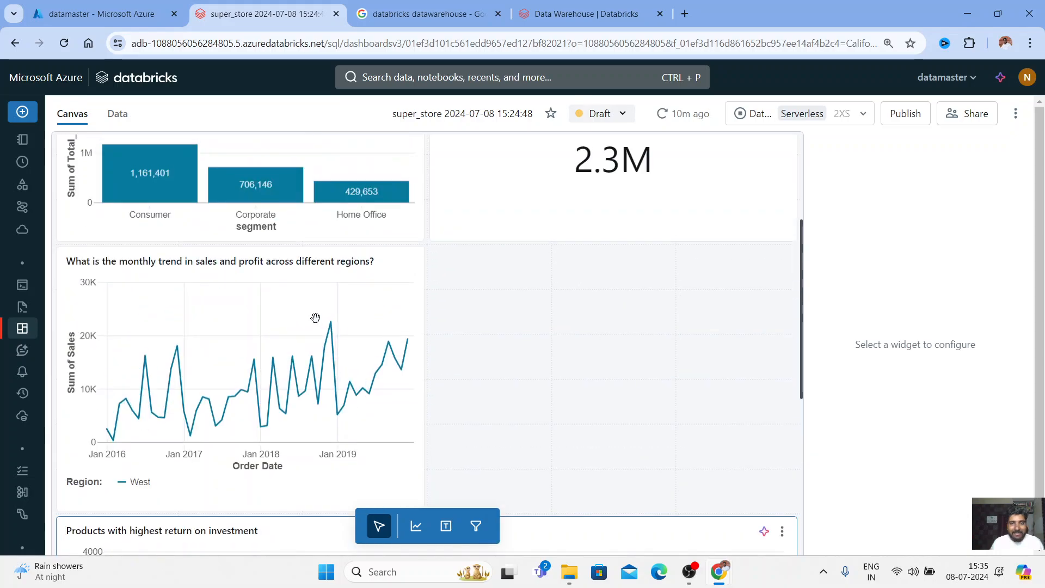
drag(499, 289, 520, 280)
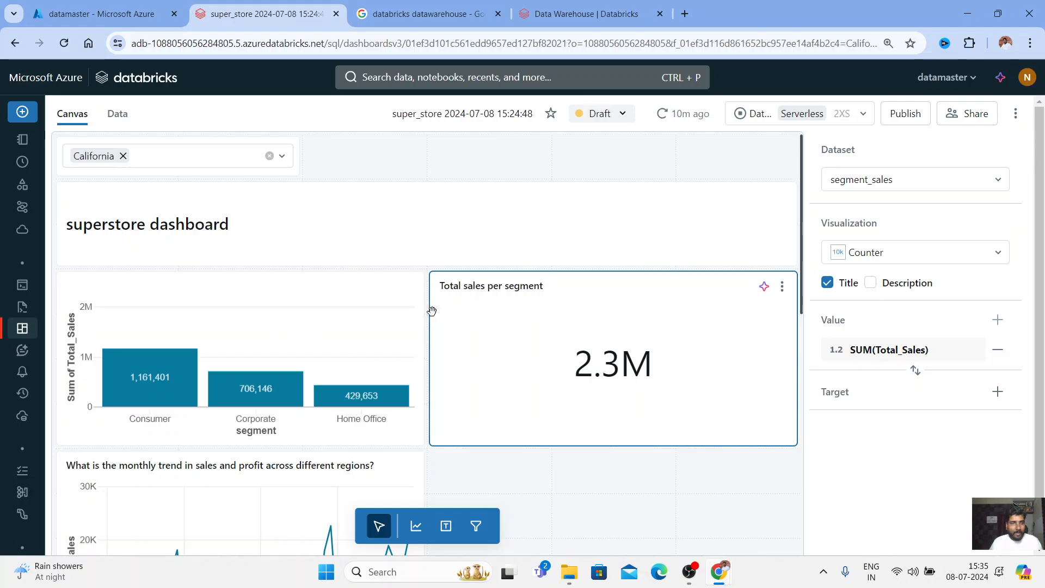
click(123, 157)
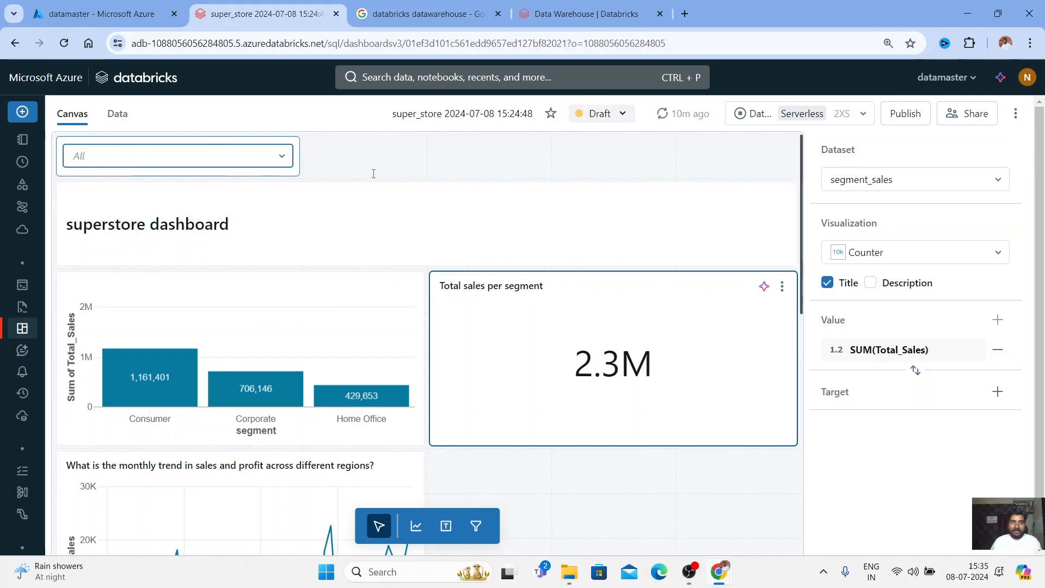
Add a second filter beside the State filter and set its type to Date range picker
click(476, 525)
key(Escape)
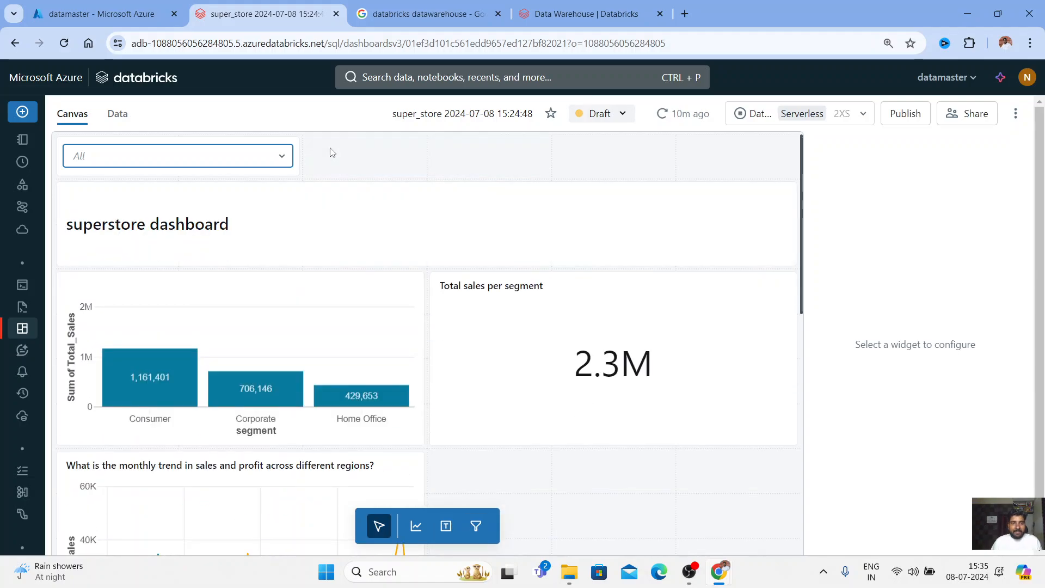
click(414, 161)
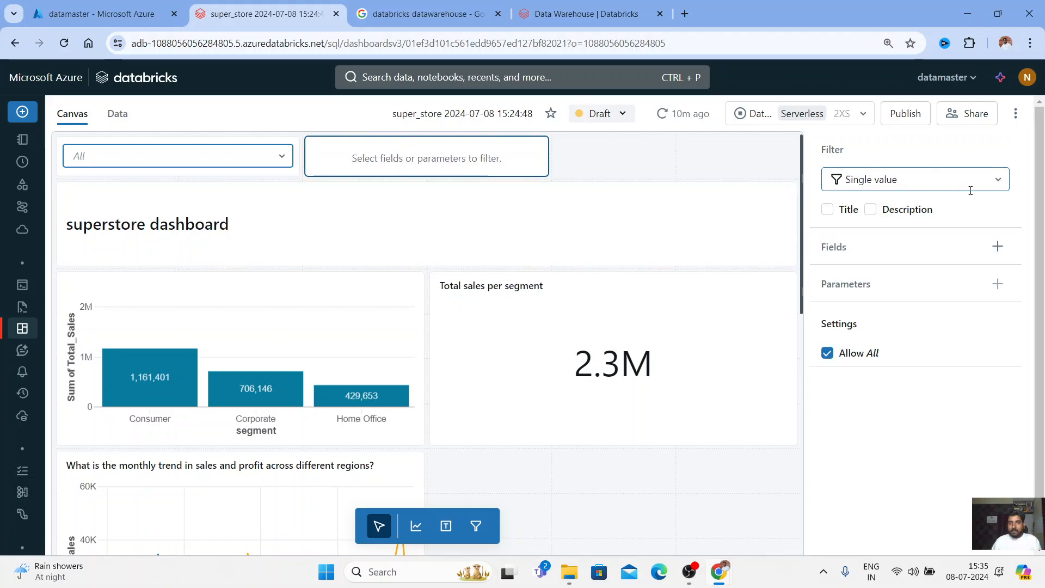
click(999, 180)
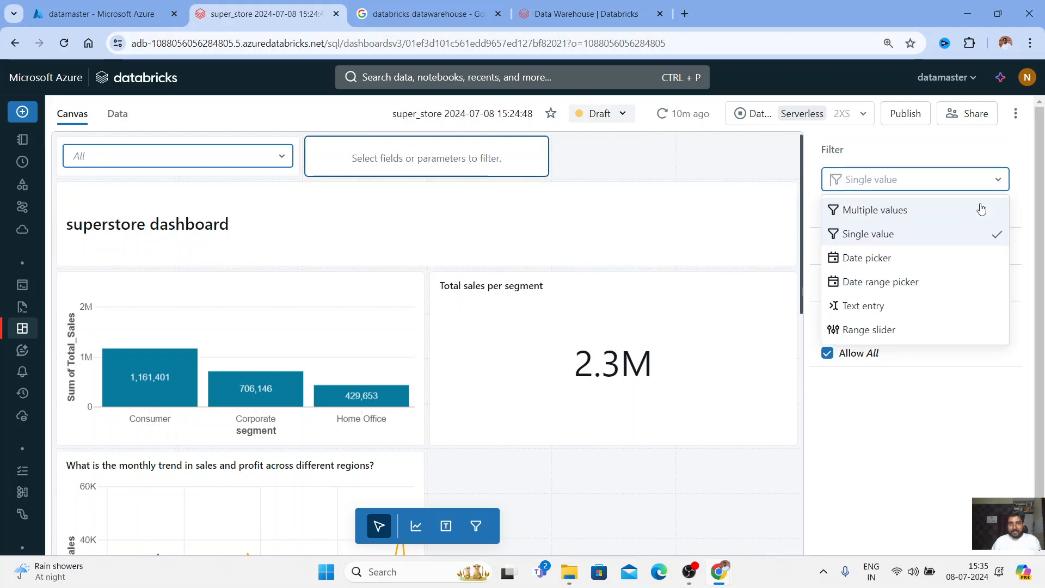
click(890, 284)
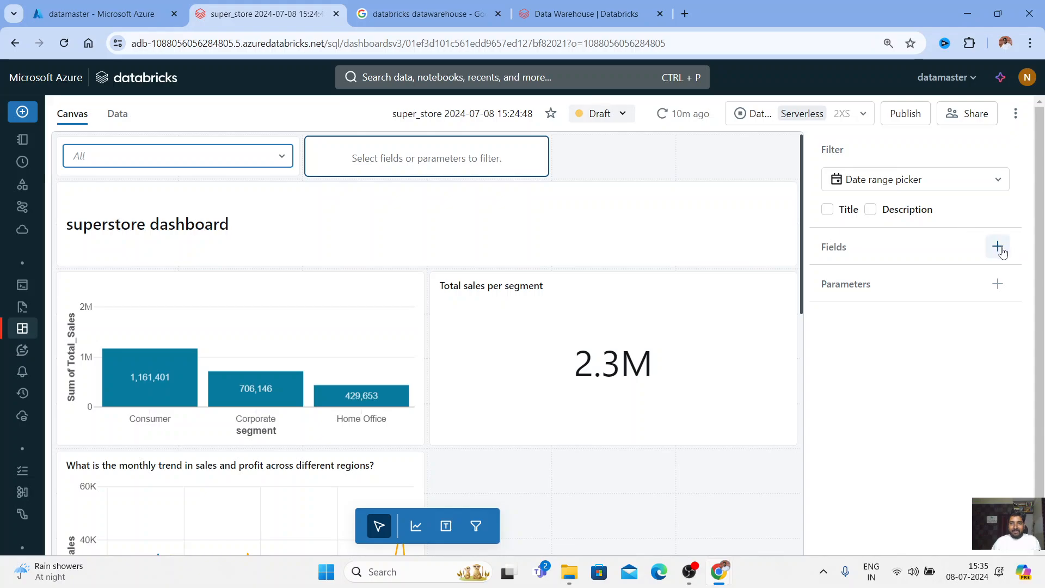
Add Order Date from super_store as the field of the date range filter
click(998, 247)
click(976, 303)
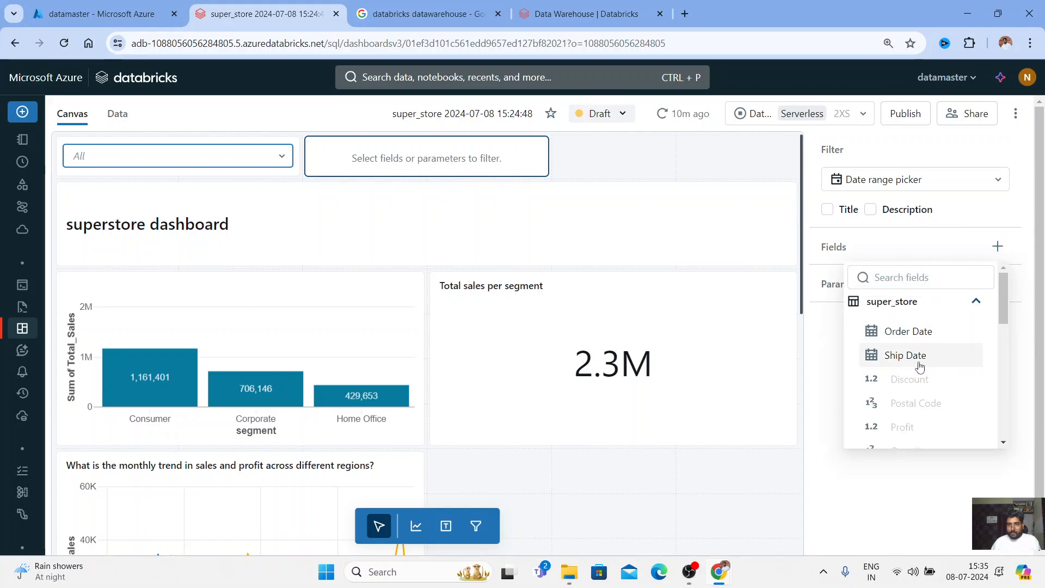
click(914, 336)
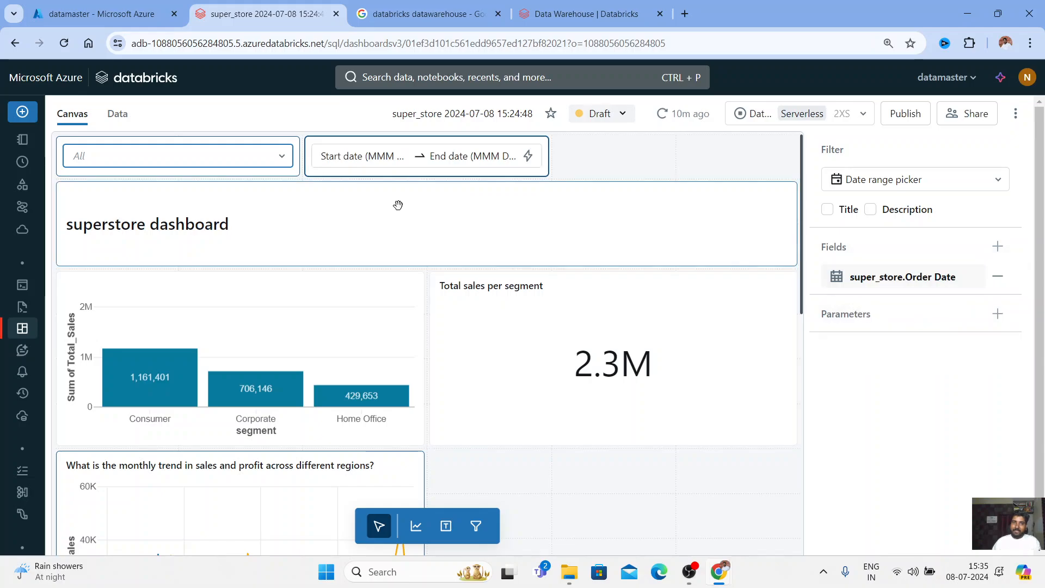
Open the start date calendar and examine the Order Date span on the monthly trend chart
click(353, 155)
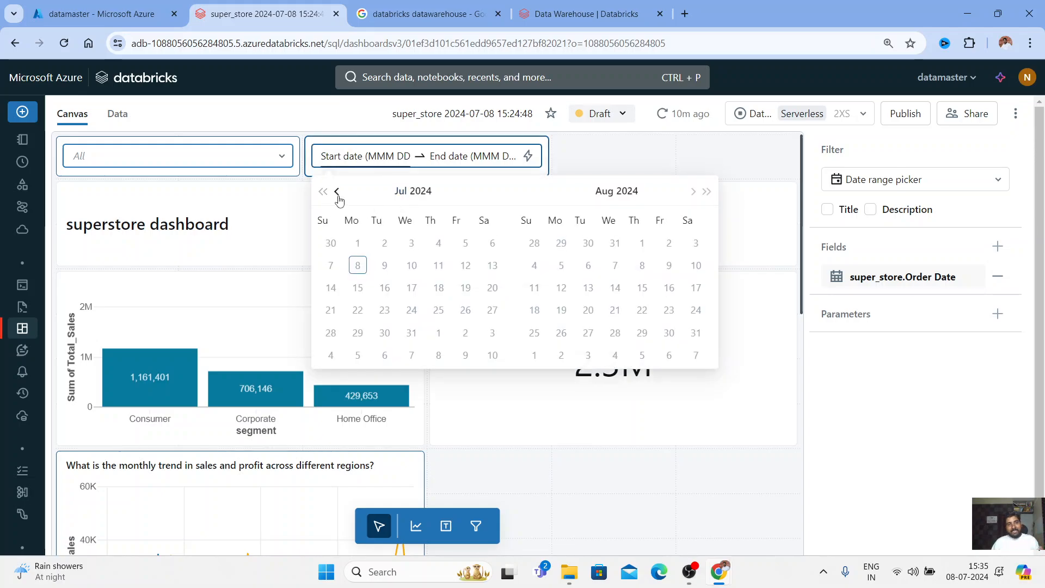
scroll(243, 351, down, 4)
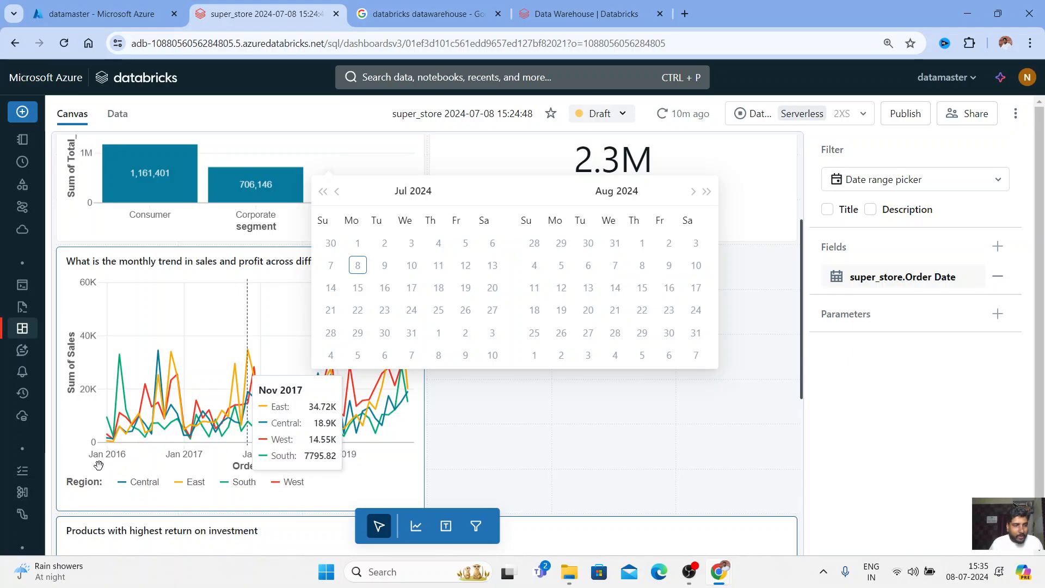
scroll(115, 463, down, 8)
scroll(240, 354, up, 8)
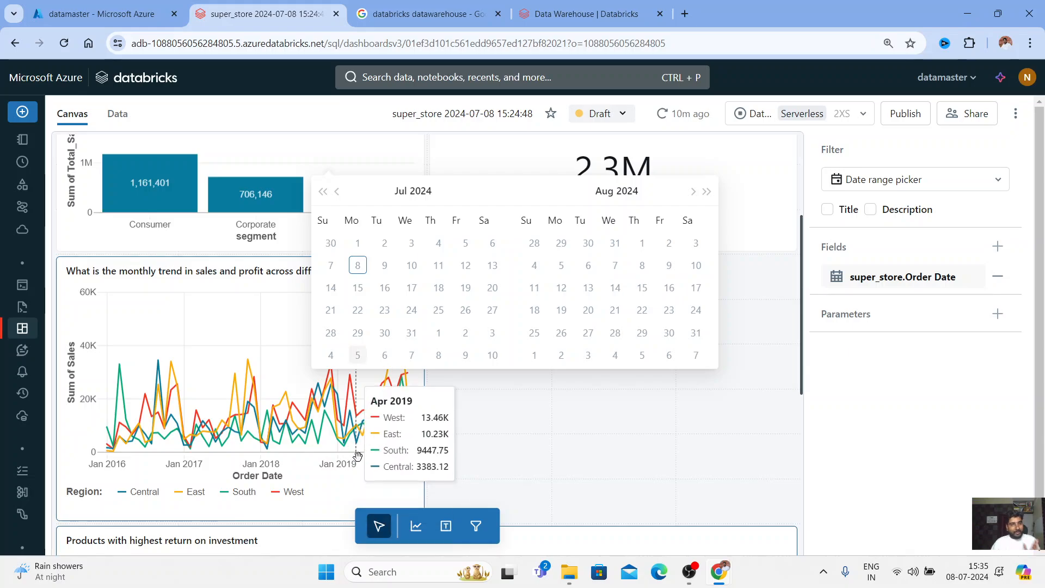
Browse the date range calendar back to May 2015 and check which dates are selectable, leaving the range unset
click(328, 196)
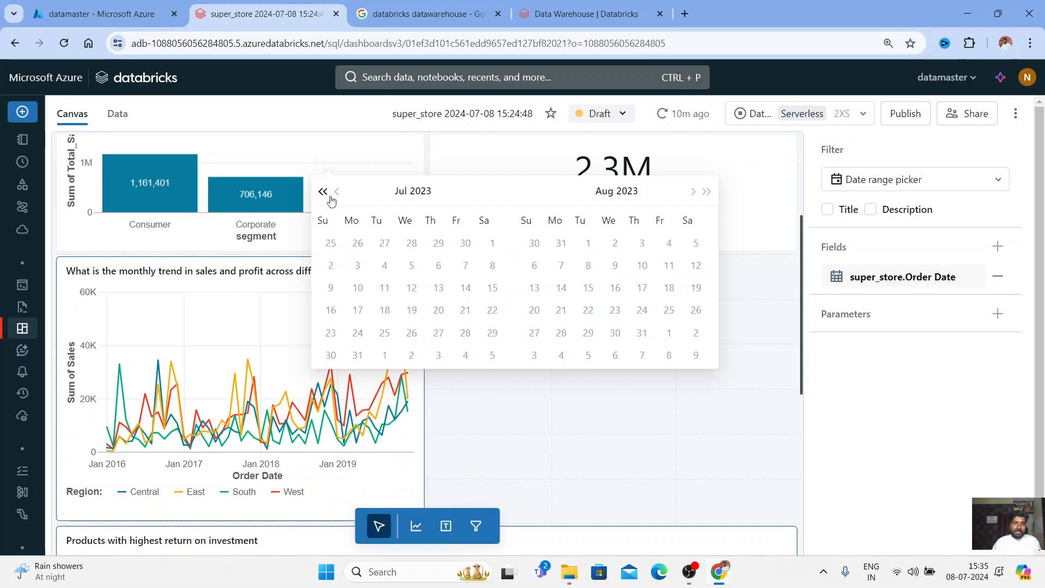
click(339, 194)
click(337, 193)
click(322, 196)
click(322, 196)
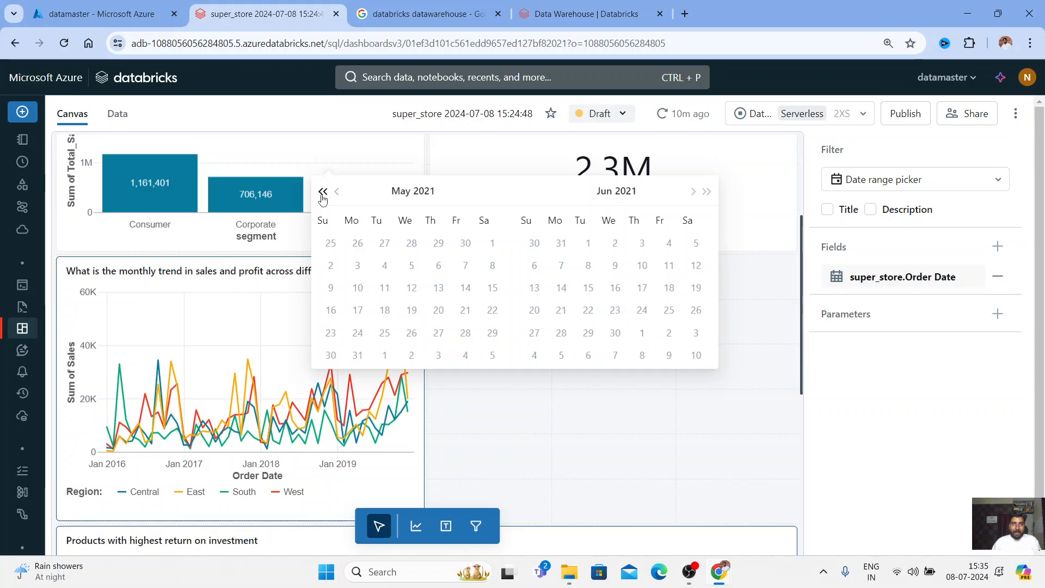
click(323, 196)
click(322, 196)
click(323, 196)
click(323, 194)
click(324, 194)
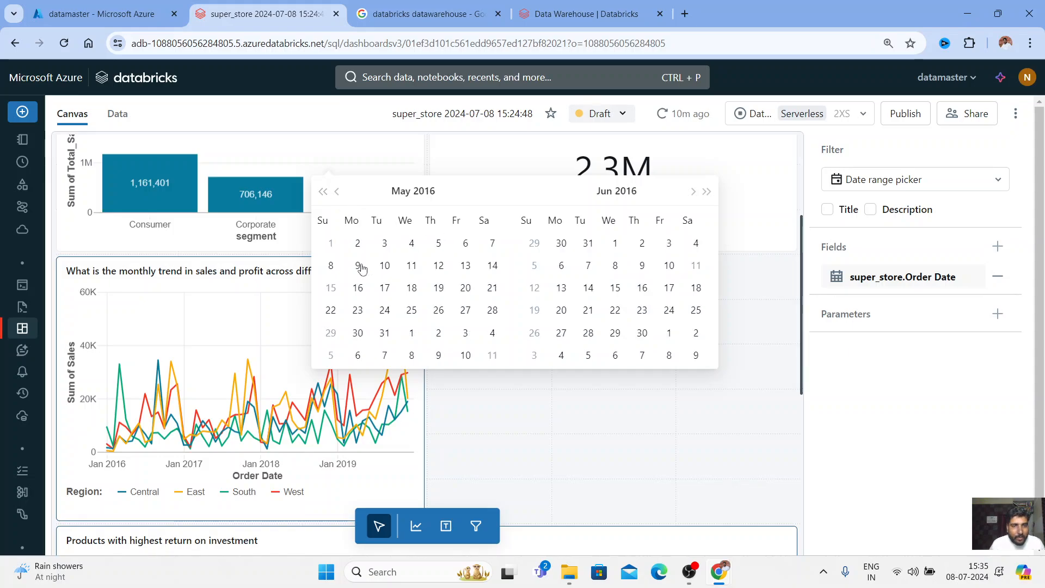
click(323, 192)
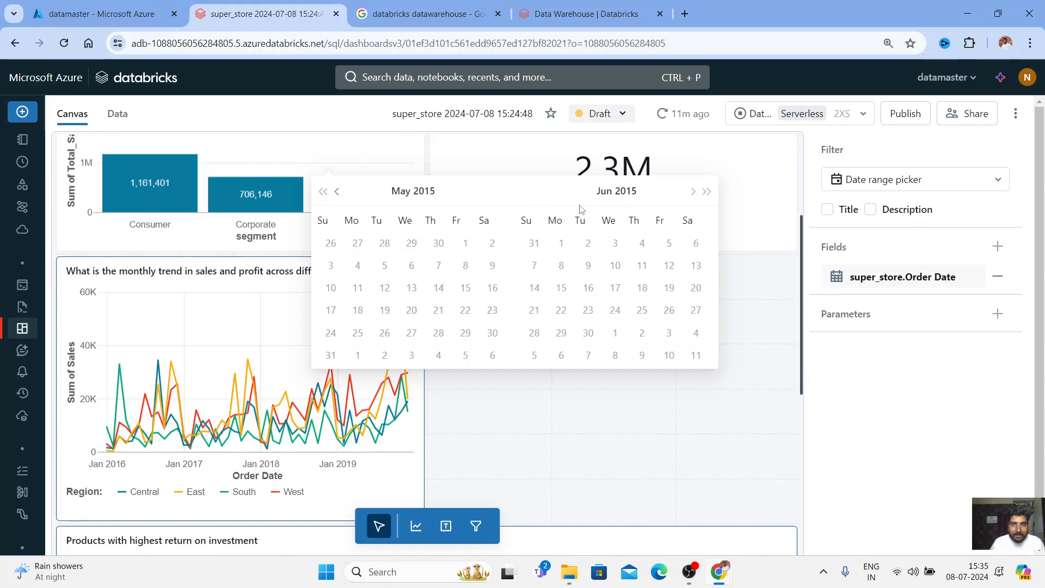
click(706, 192)
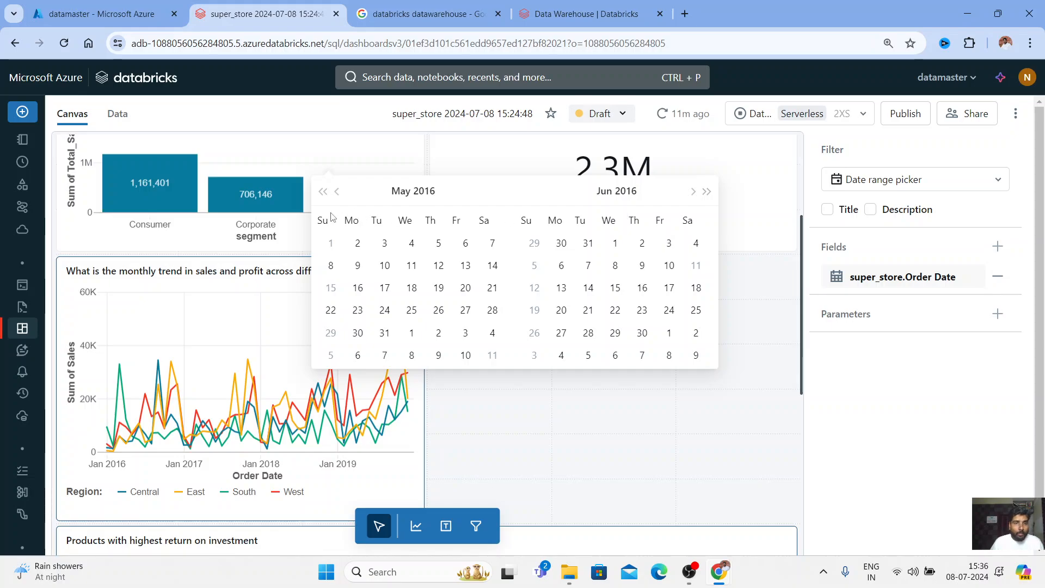
click(321, 199)
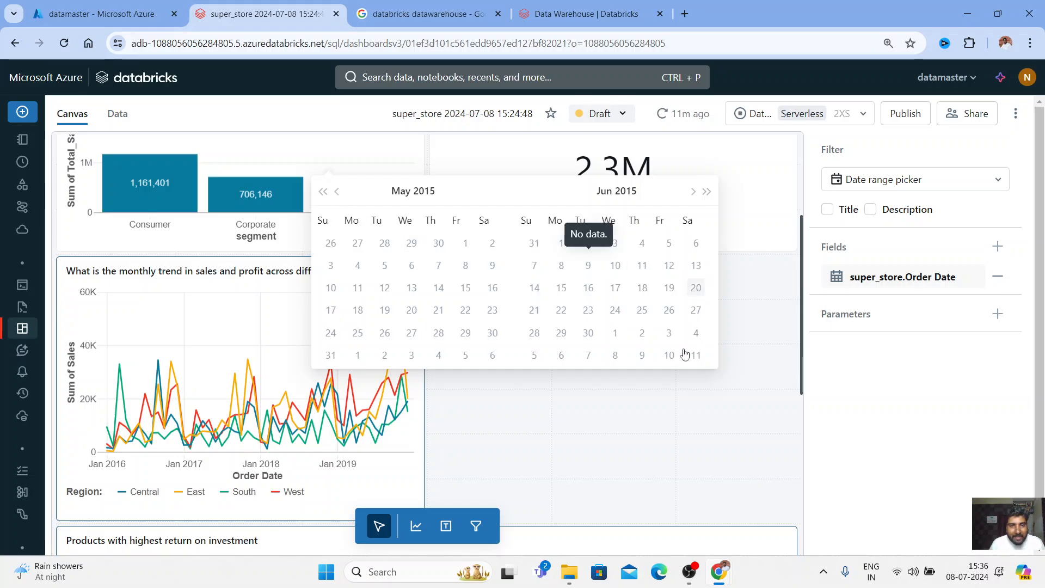
click(663, 227)
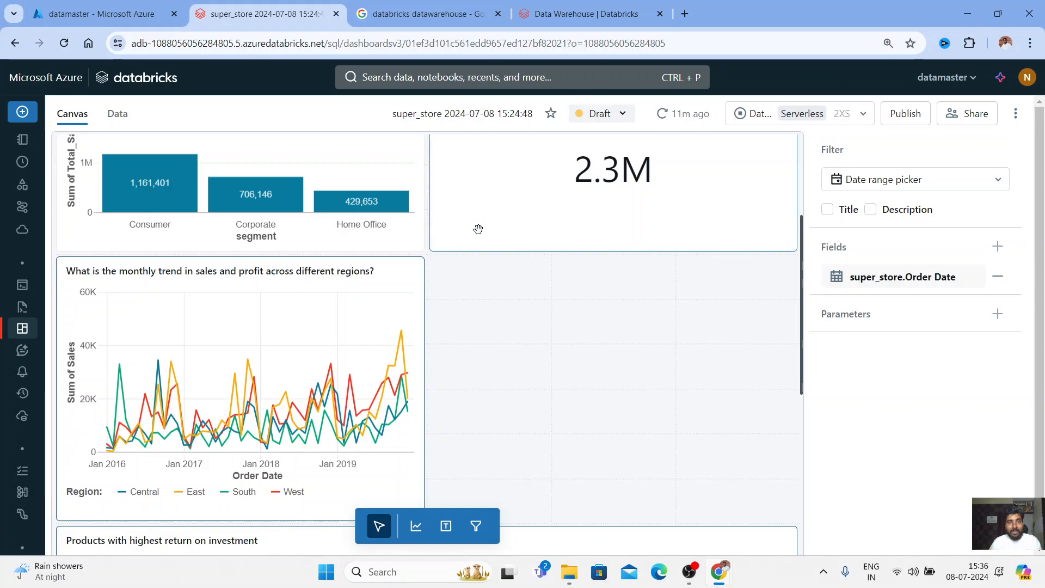
Set the Order Date filter range from Jul 09, 2017 to Aug 09, 2017
scroll(517, 215, up, 4)
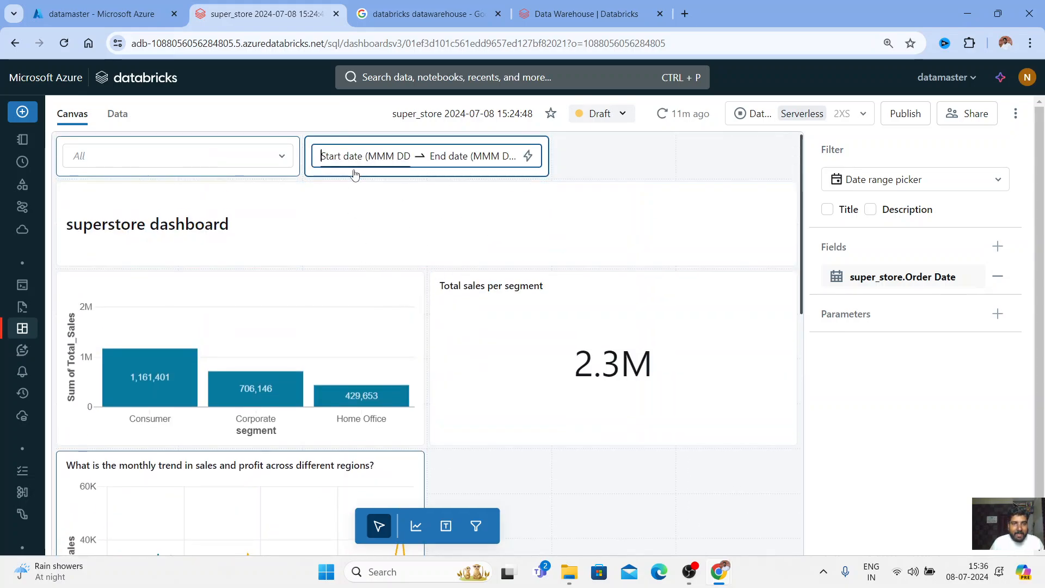
click(367, 150)
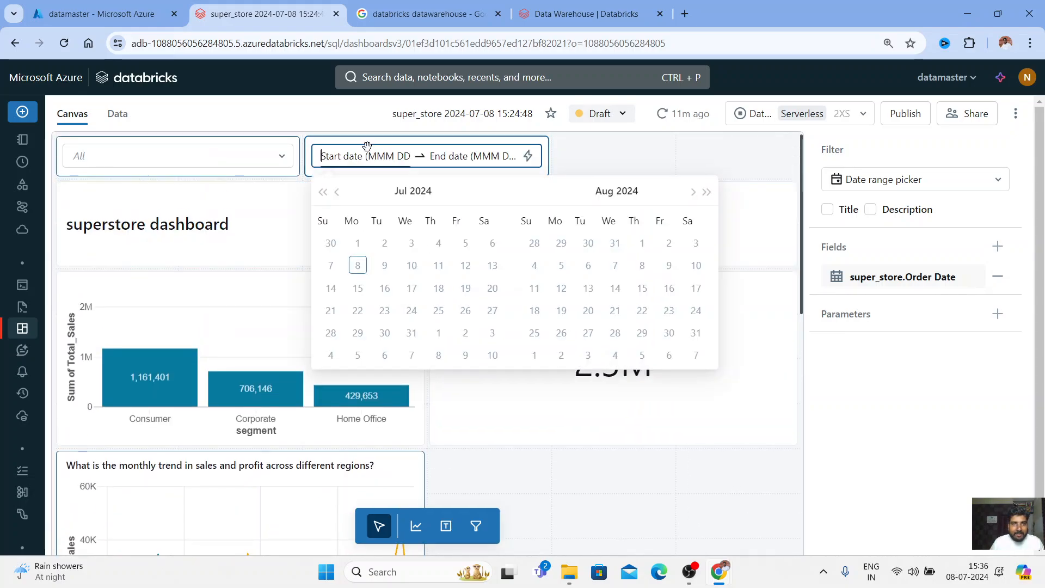
click(323, 192)
click(323, 193)
click(323, 192)
click(324, 192)
click(323, 192)
click(323, 192)
click(324, 193)
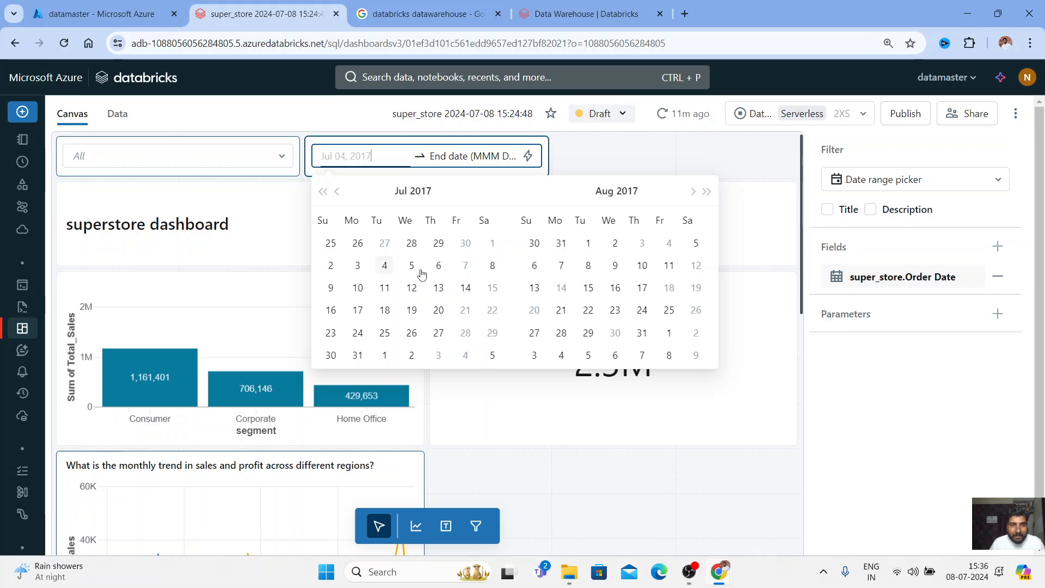
click(334, 294)
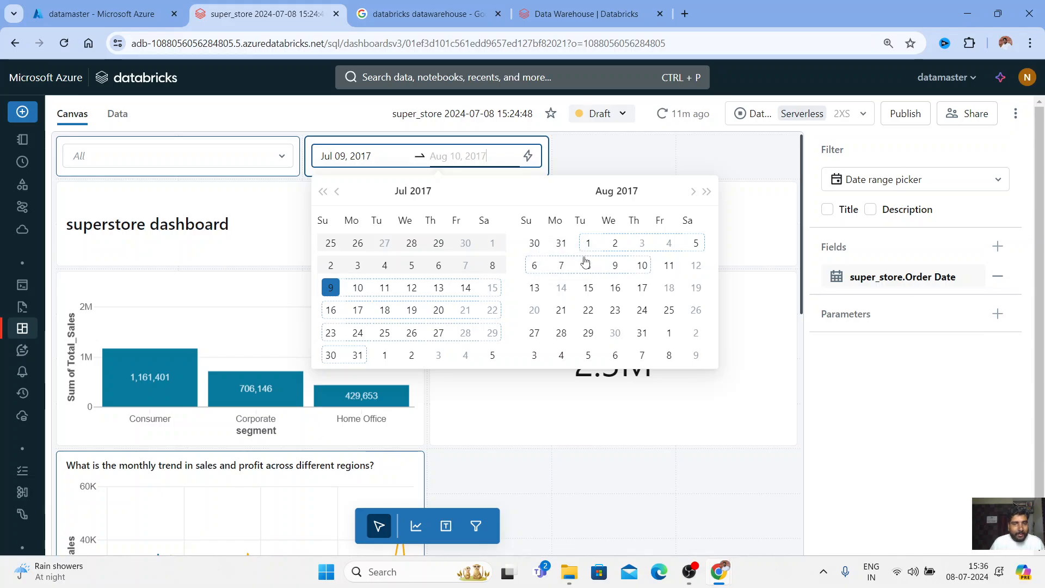
click(615, 265)
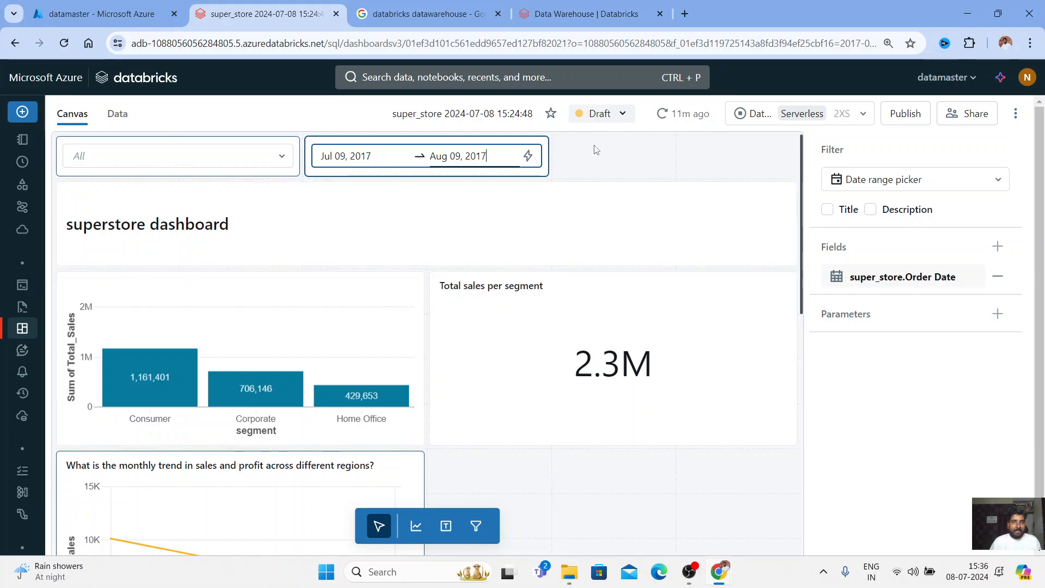
click(605, 157)
Examine the monthly trend and highest return on investment charts for the filtered order dates
scroll(457, 215, down, 5)
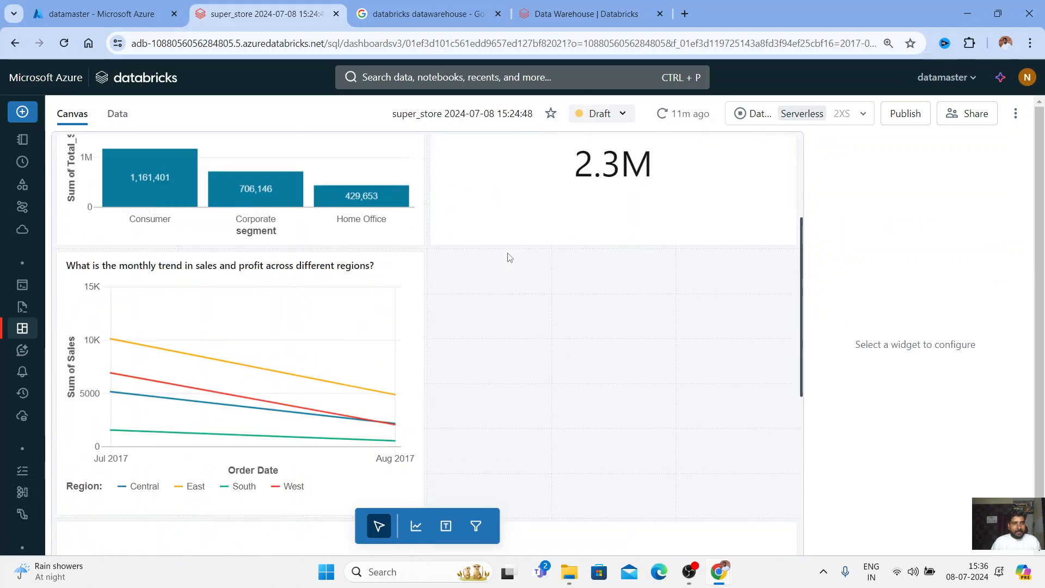
scroll(208, 350, up, 2)
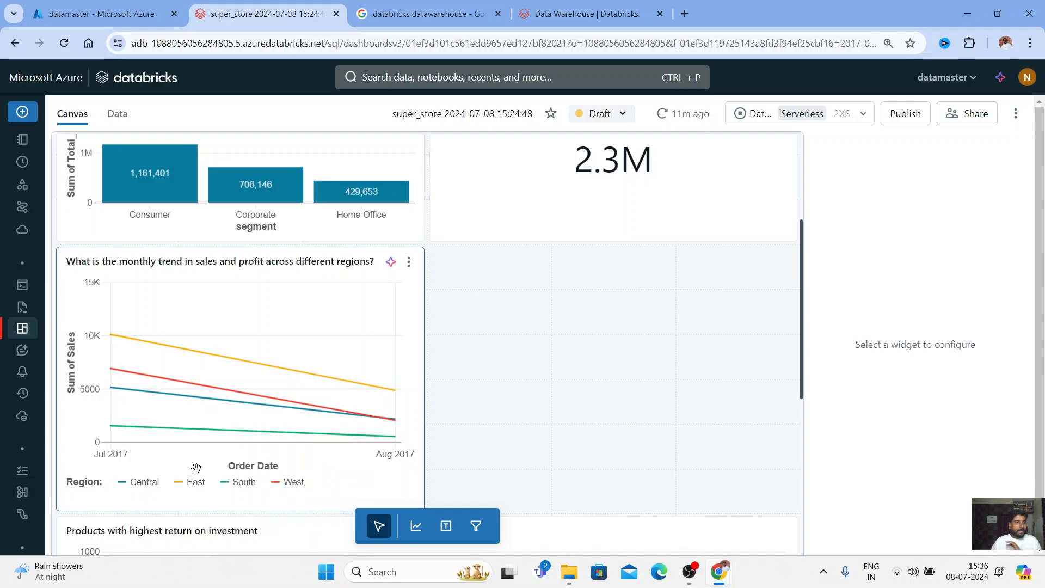
scroll(354, 381, down, 7)
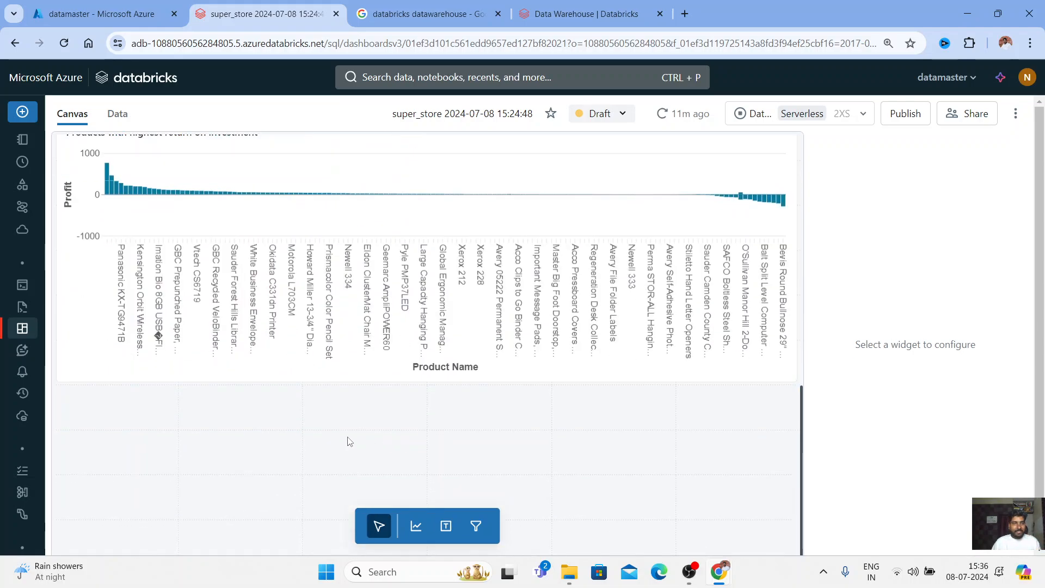
scroll(140, 255, up, 4)
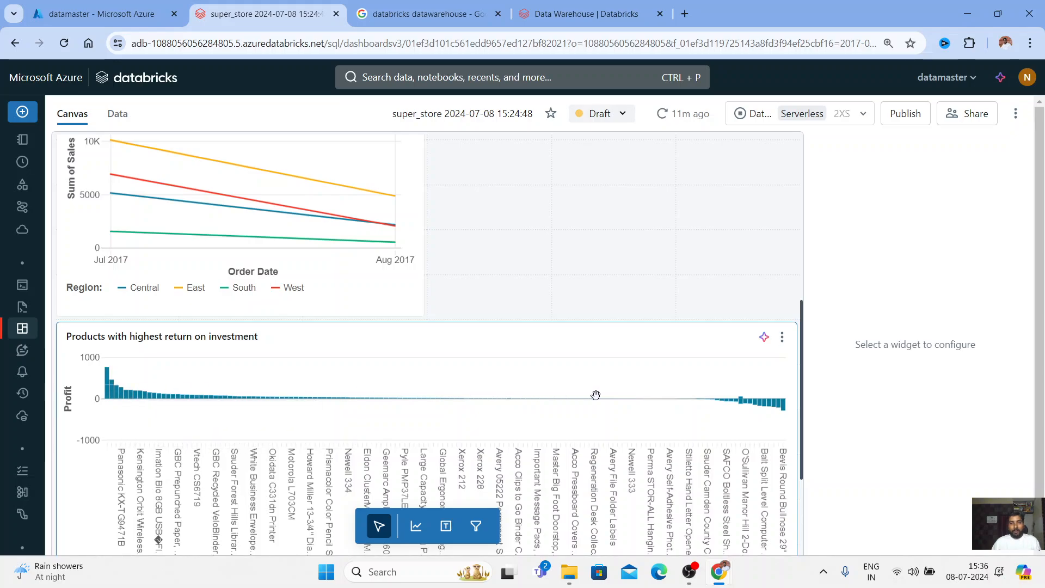
scroll(436, 418, up, 7)
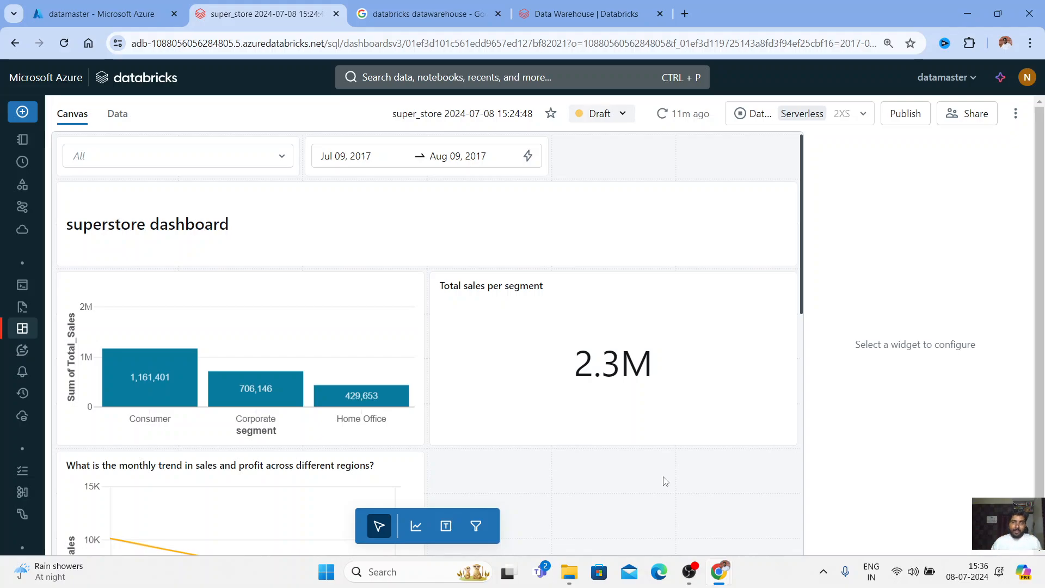
click(915, 116)
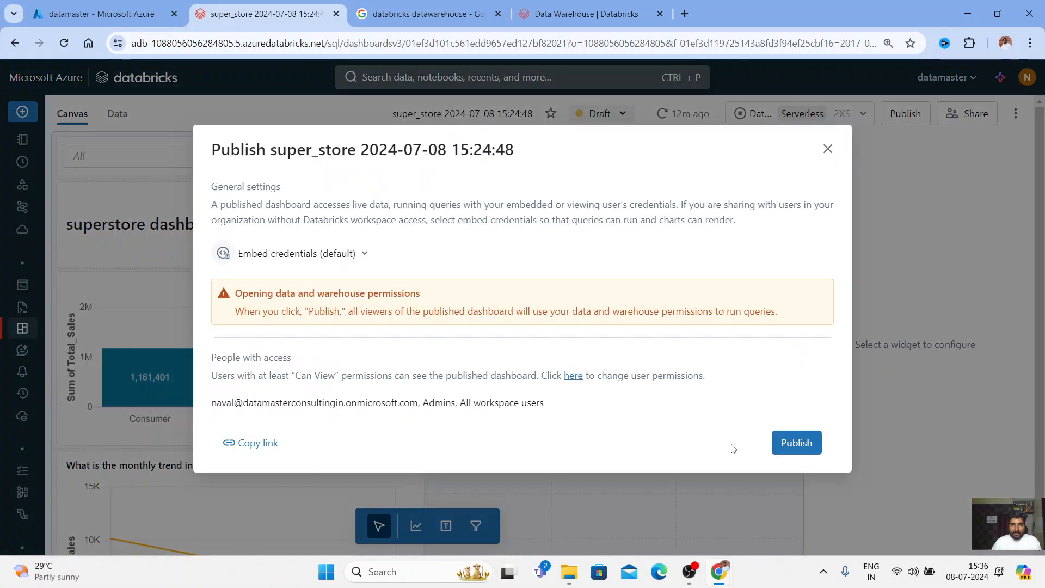
click(795, 442)
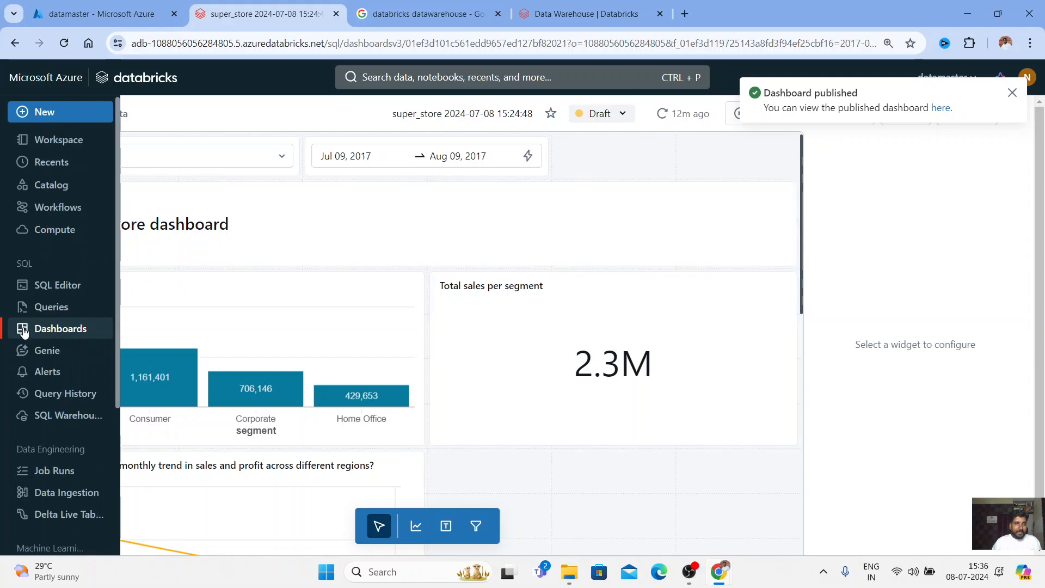
Go to the workspace's dashboards list and compare the current dashboards with the legacy dashboards
click(64, 334)
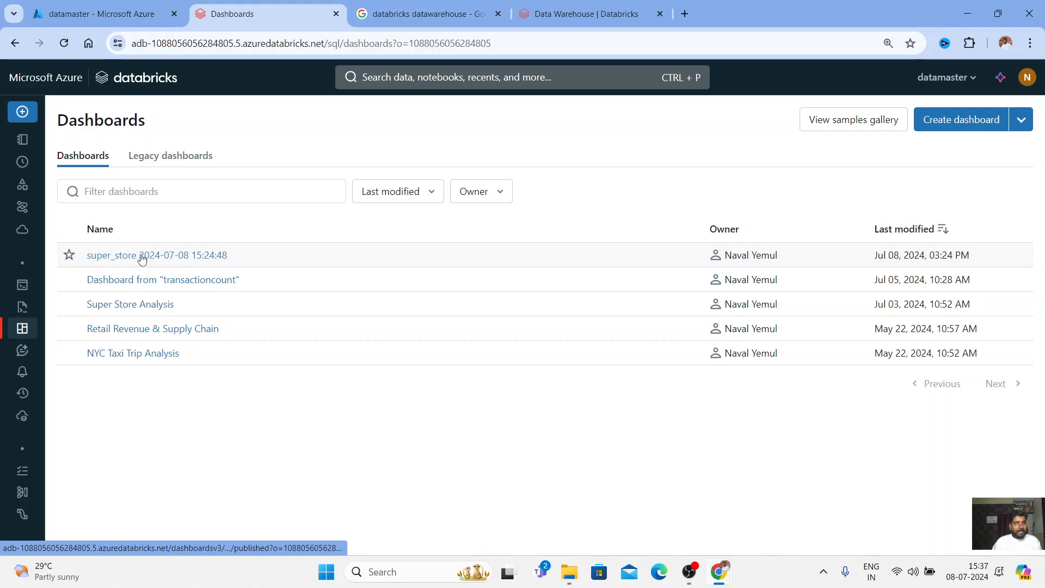
click(184, 158)
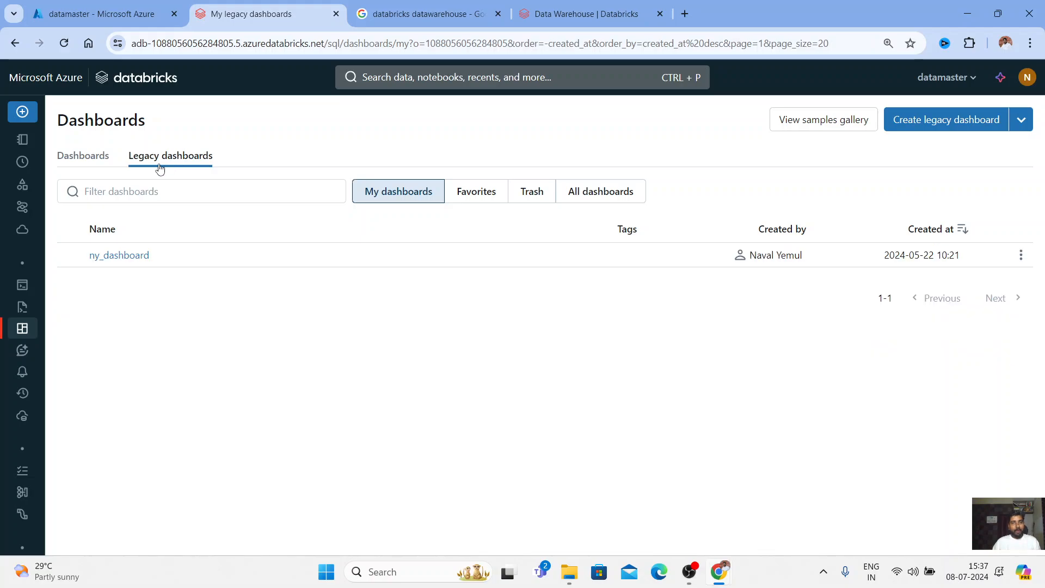
click(82, 157)
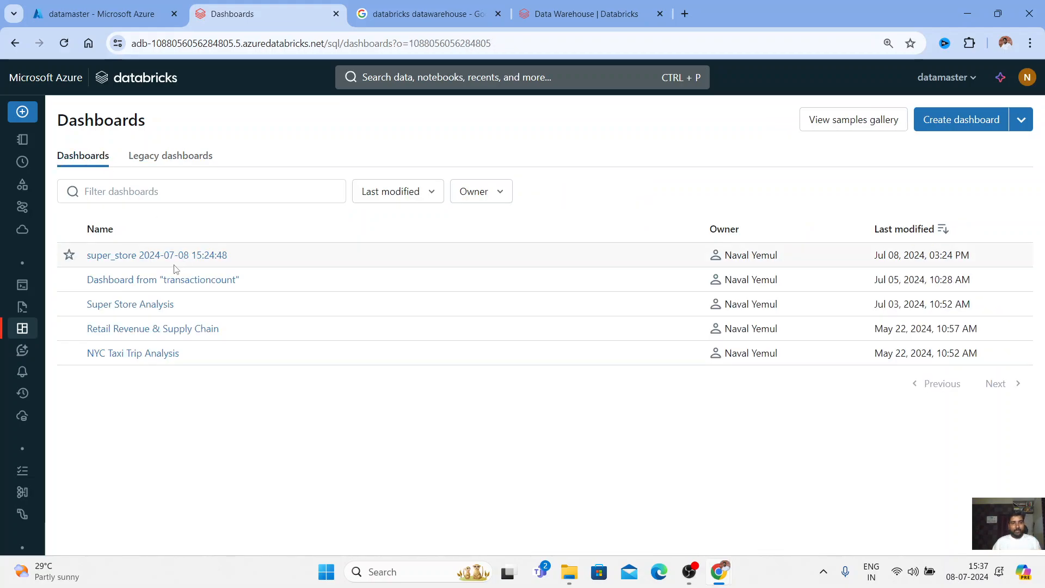
click(167, 256)
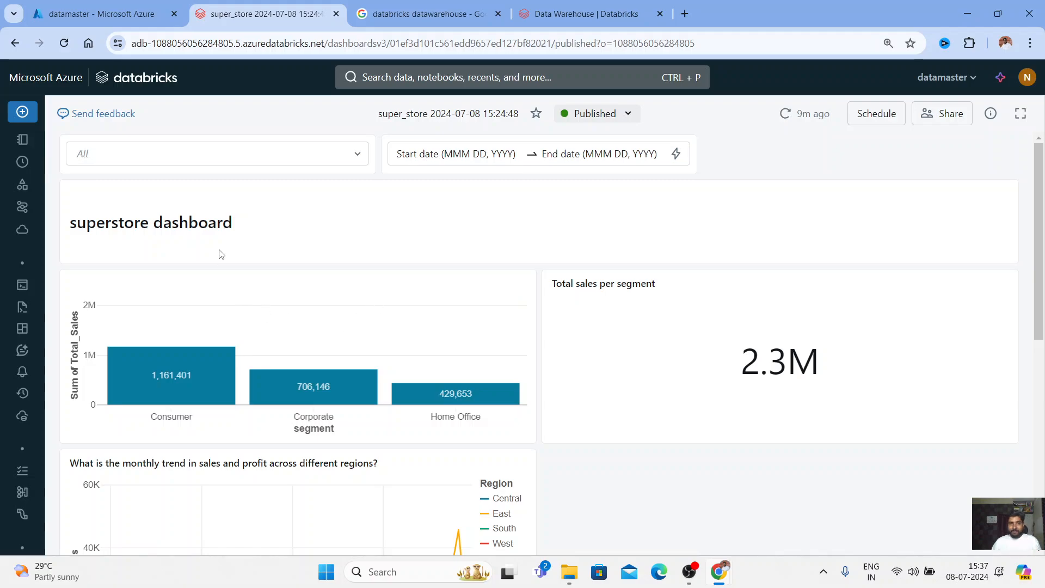
scroll(671, 431, down, 6)
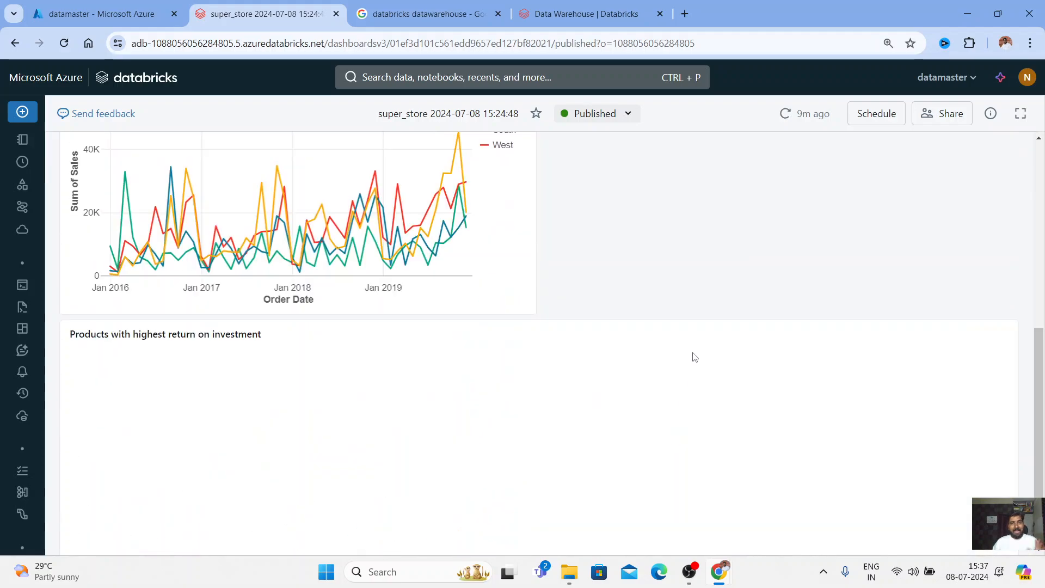
scroll(665, 351, up, 10)
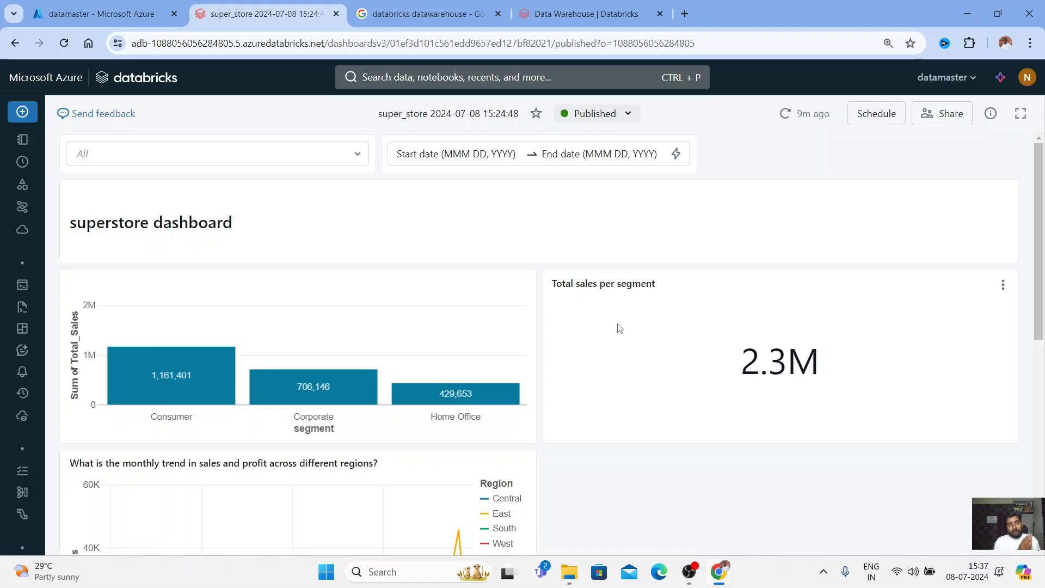